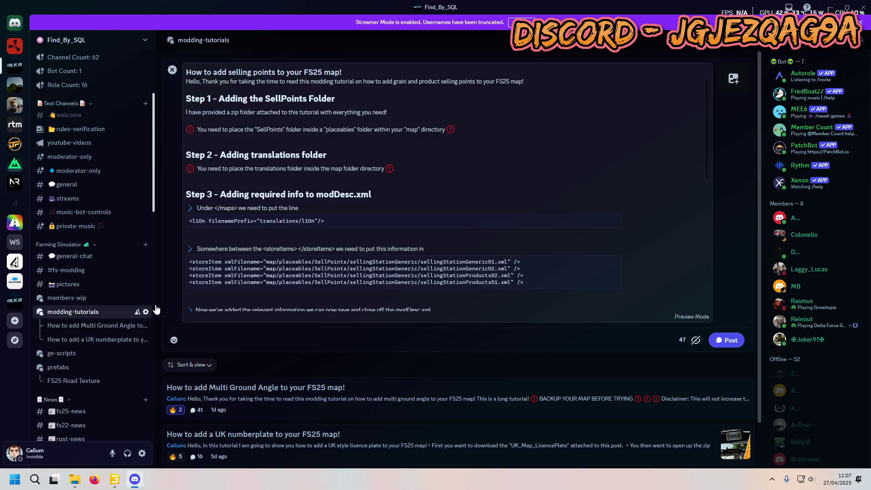
Browse to SellPoints > sellingStationGeneric in the Adding Sell Points to map folder.
scroll(422, 252, down, 6)
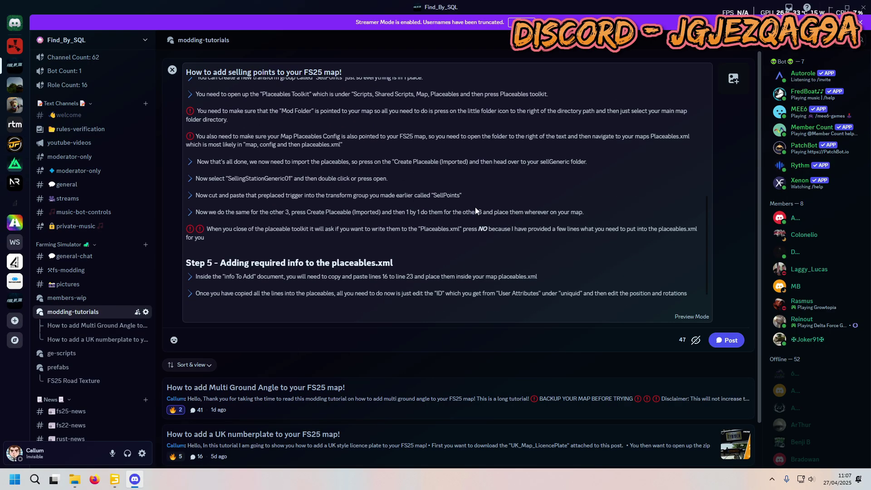
scroll(404, 180, up, 6)
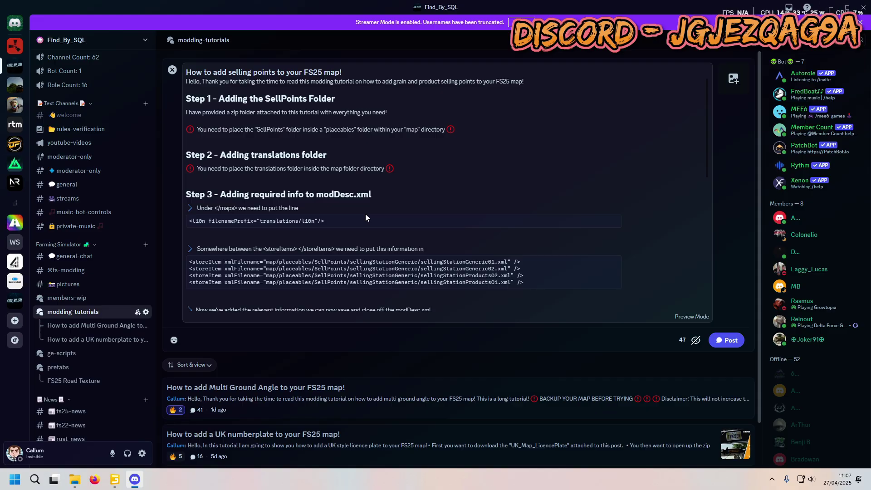
scroll(355, 220, down, 8)
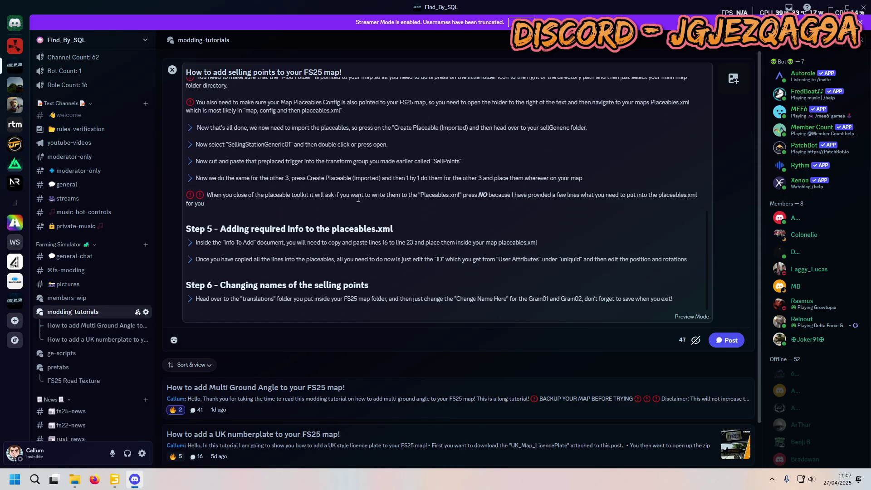
scroll(359, 198, up, 10)
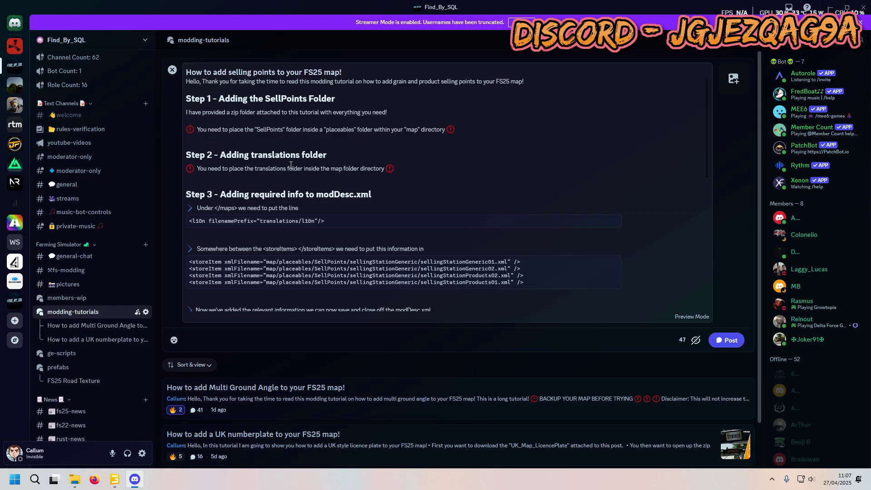
scroll(321, 219, down, 8)
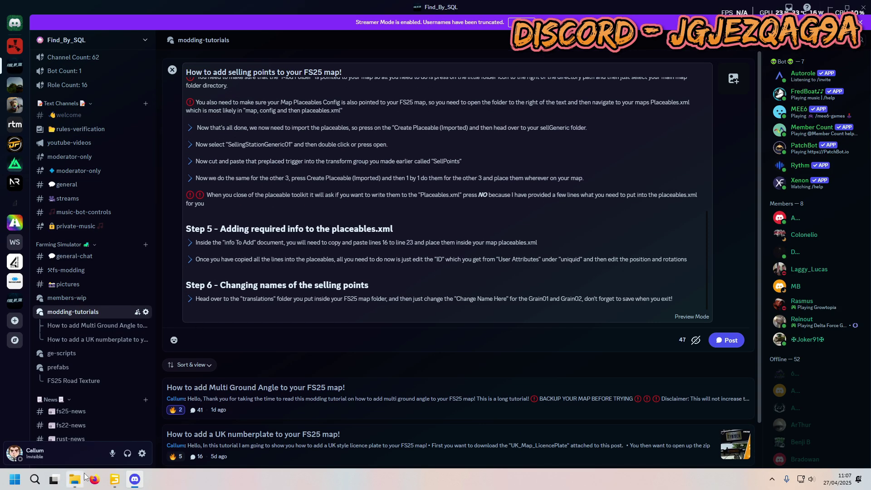
click(75, 480)
click(340, 100)
drag(329, 288, 302, 158)
click(325, 231)
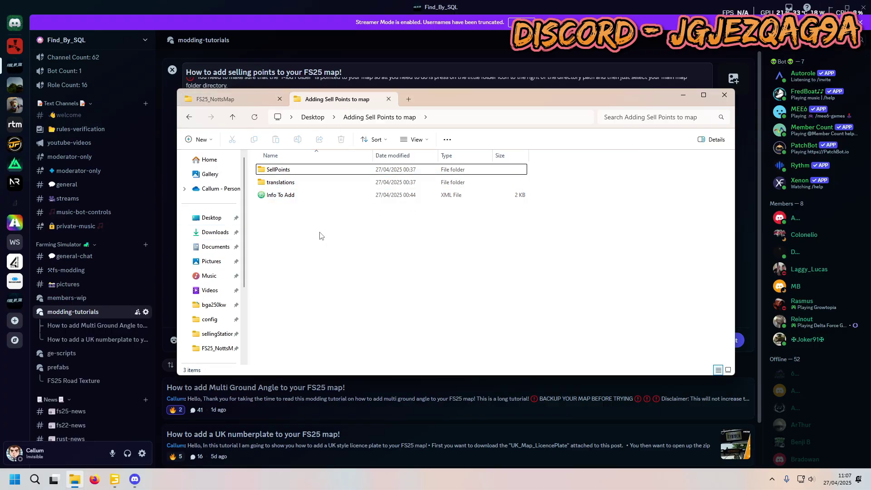
double_click(302, 171)
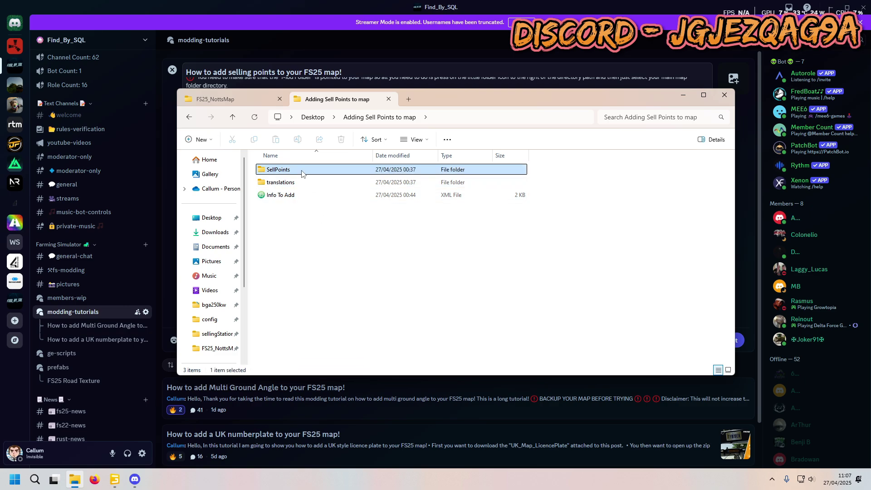
double_click(309, 171)
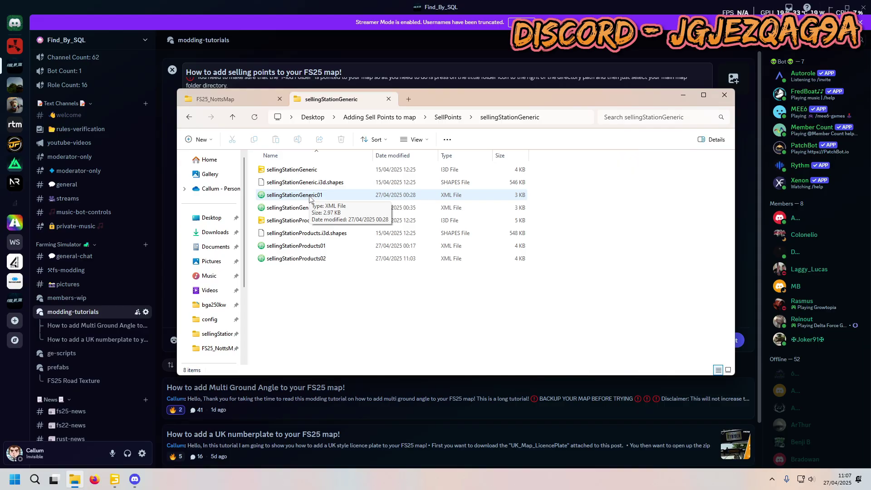
Read the sellingStationGeneric01, sellingStationProducts01 and sellingStationProducts02 XML files in turn.
double_click(310, 196)
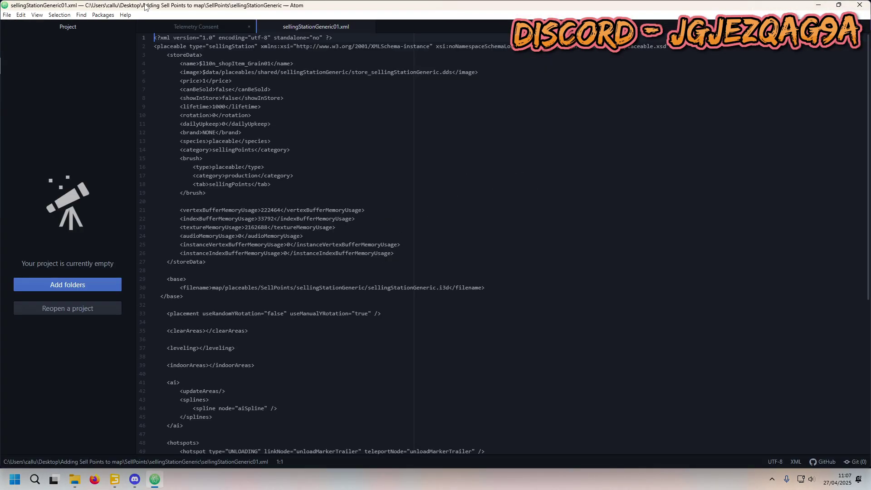
click(860, 4)
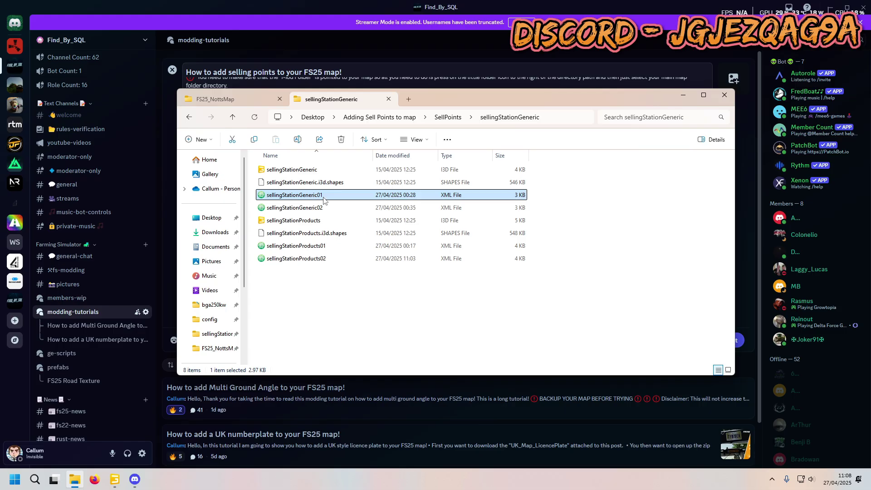
double_click(333, 247)
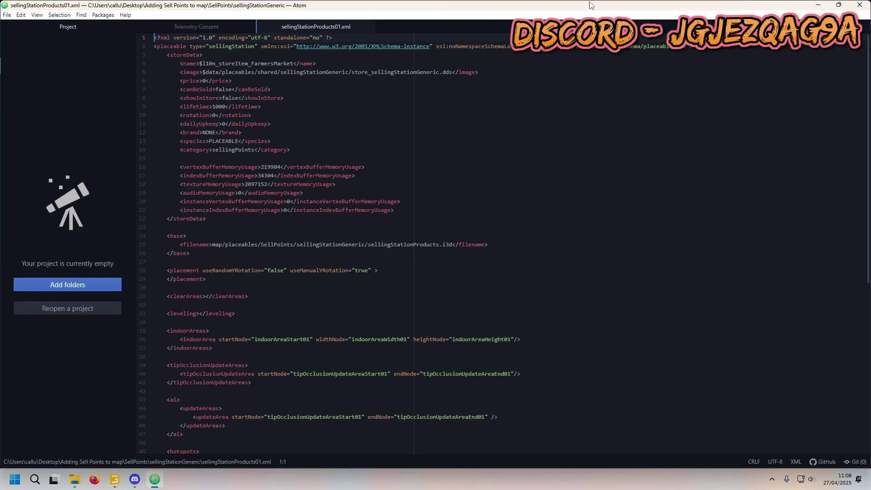
click(860, 5)
double_click(319, 258)
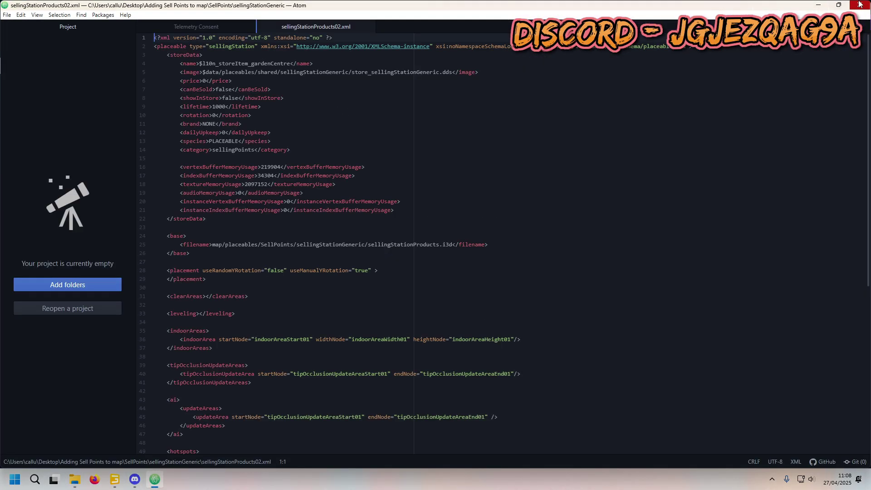
click(860, 5)
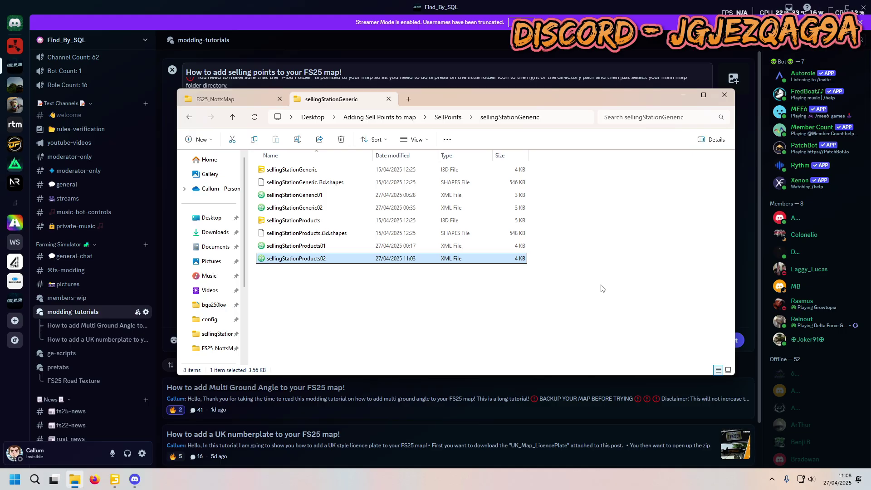
Bring up the FS25_NottsMap mod folder in its own Explorer tab.
click(531, 283)
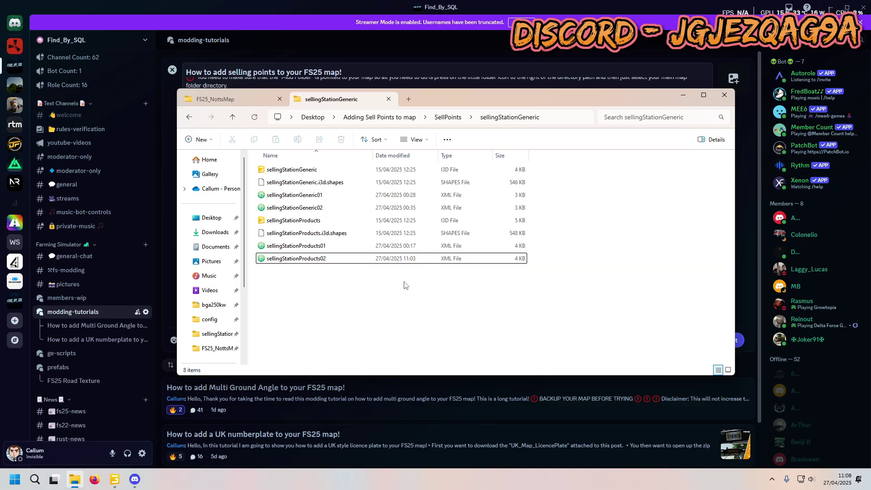
click(227, 99)
click(331, 99)
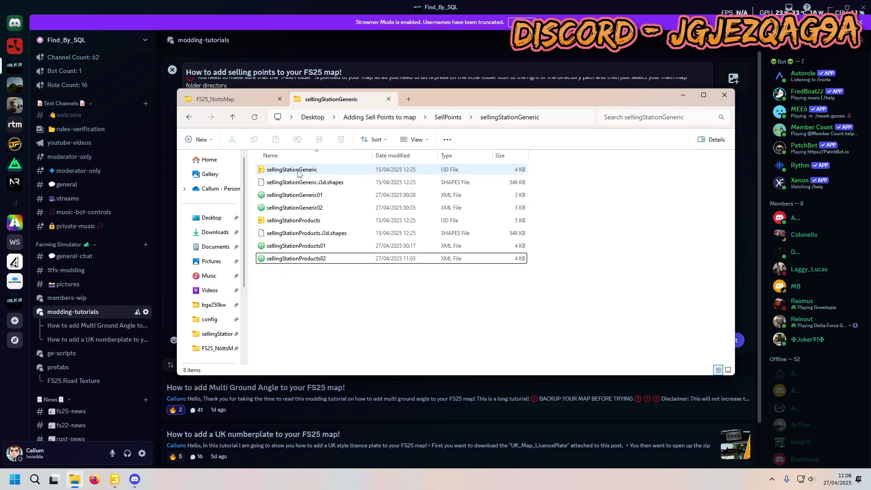
click(242, 100)
click(242, 100)
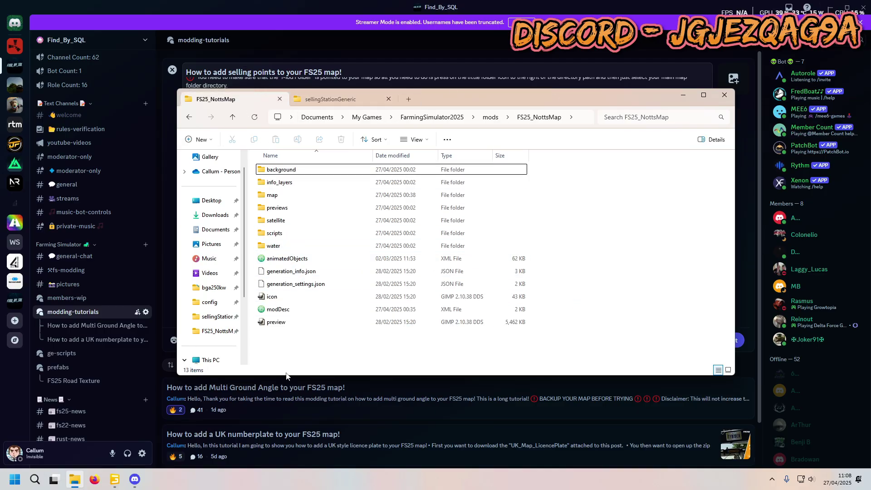
drag(294, 335, 307, 166)
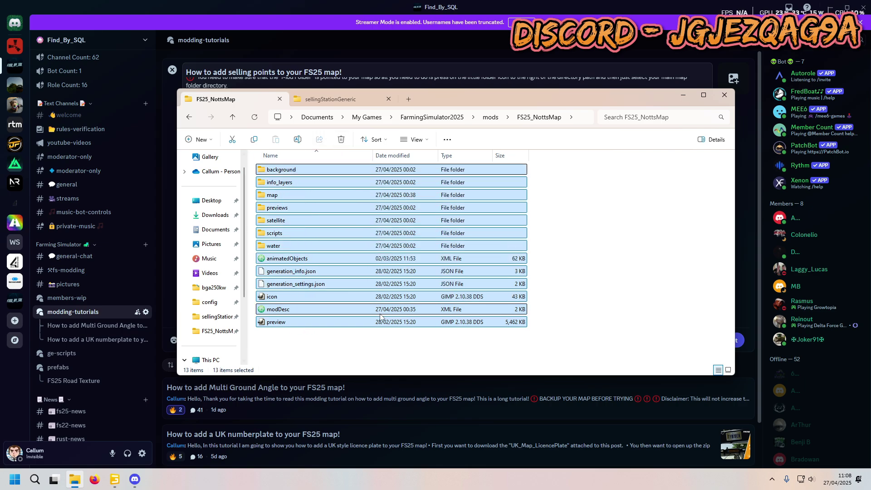
click(491, 117)
double_click(298, 359)
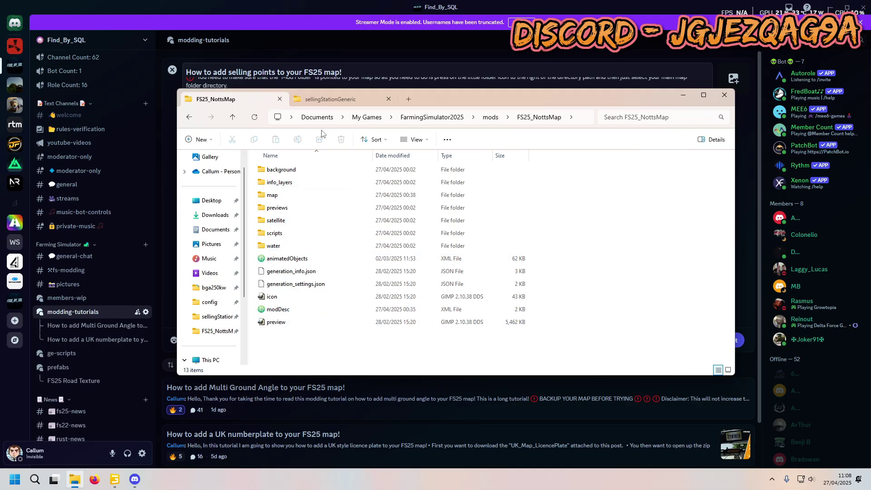
Drag the translations folder into FS25_NottsMap, then select the SellPoints folder.
click(329, 99)
click(227, 99)
click(329, 99)
click(372, 117)
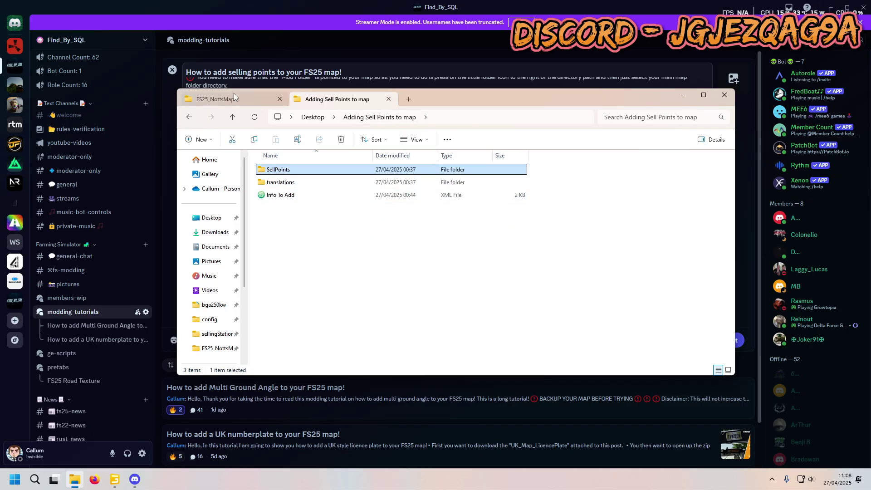
click(215, 99)
click(334, 99)
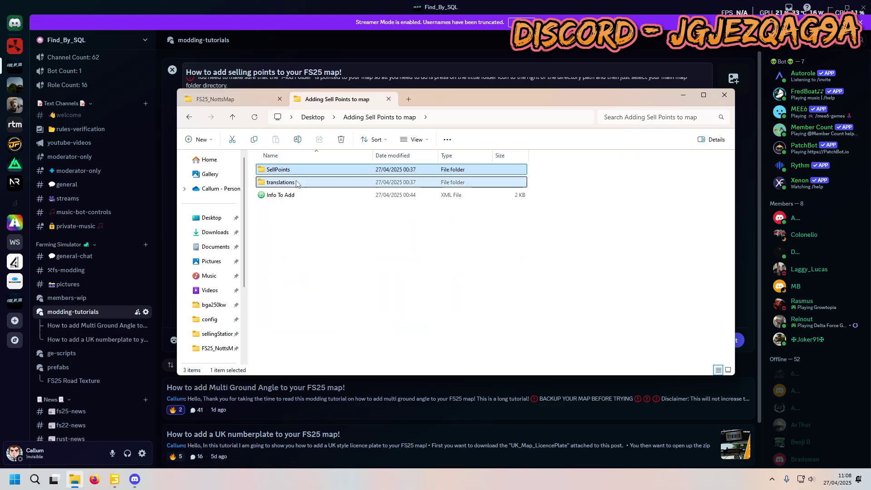
click(288, 183)
drag(289, 182, 290, 155)
click(215, 99)
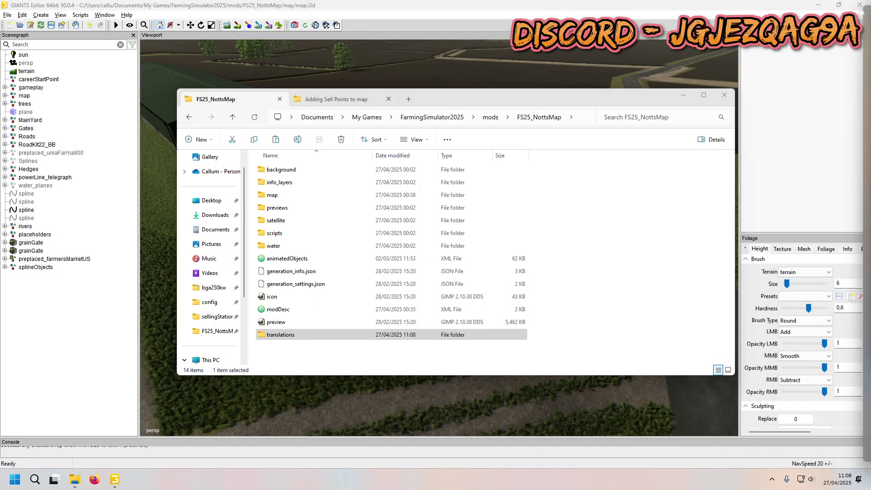
click(337, 99)
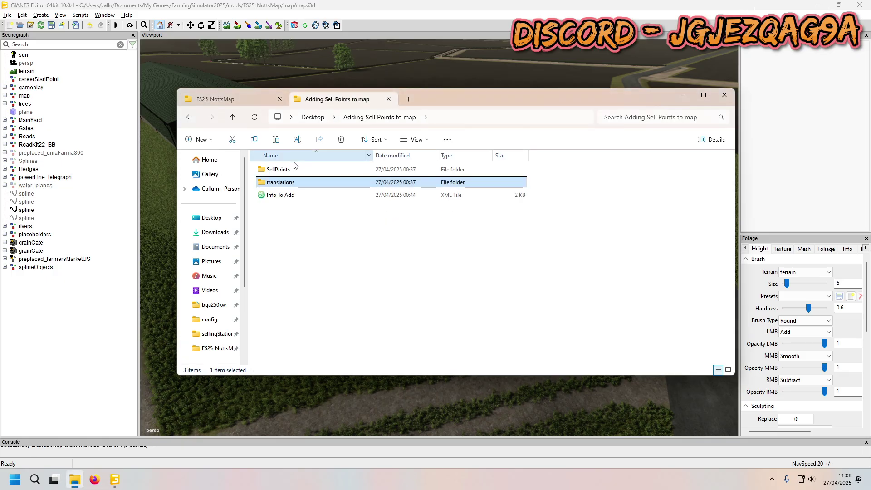
click(291, 171)
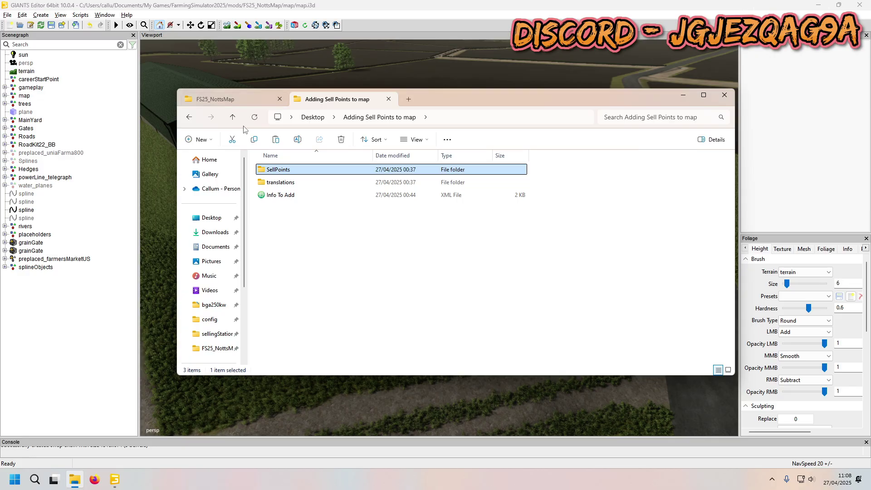
Paste the SellPoints folder into FS25_NottsMap/map/placeables, then return to Adding Sell Points to map.
click(254, 140)
click(214, 100)
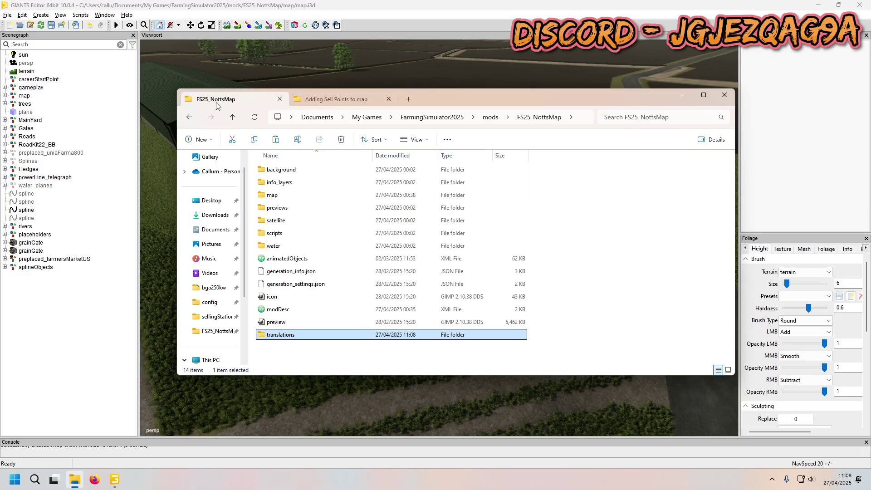
double_click(280, 196)
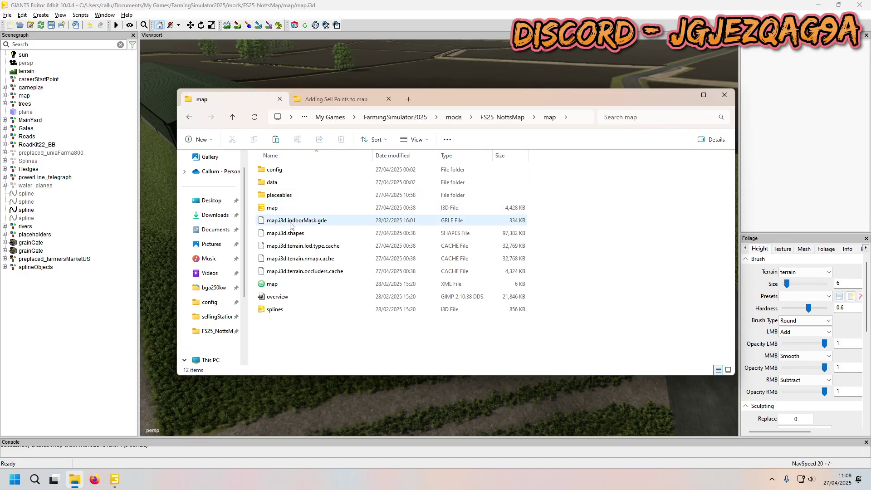
click(280, 196)
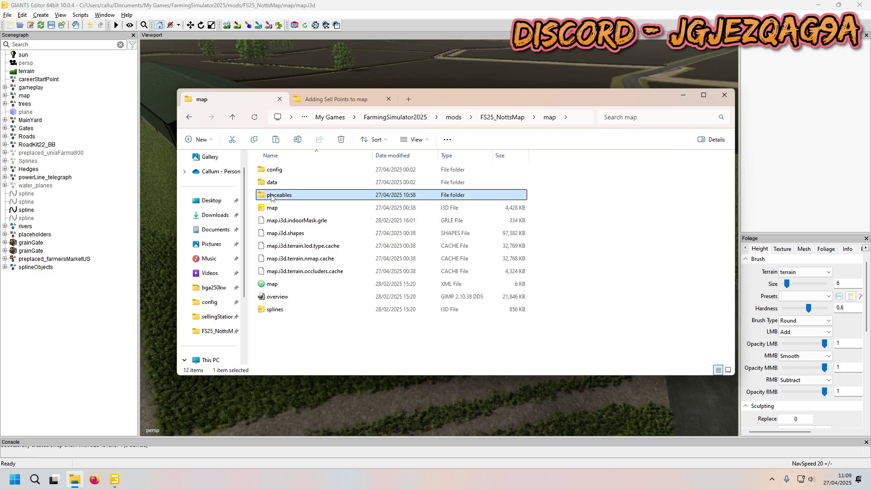
double_click(302, 197)
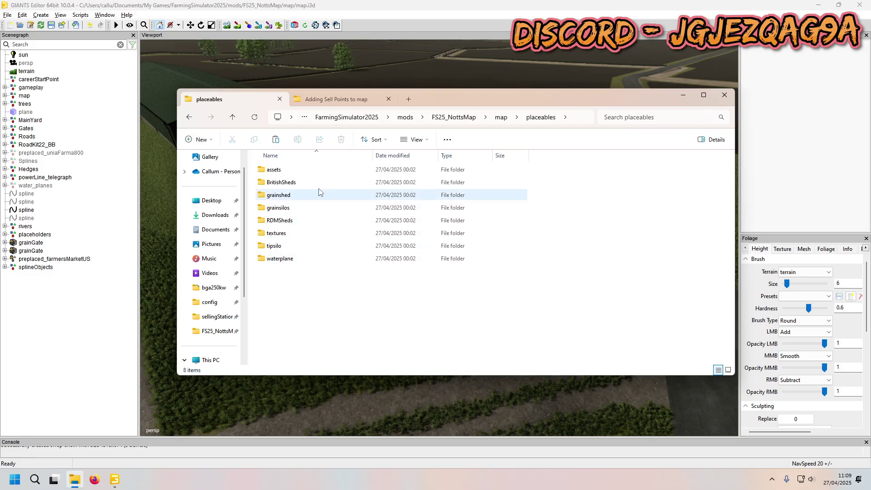
click(190, 117)
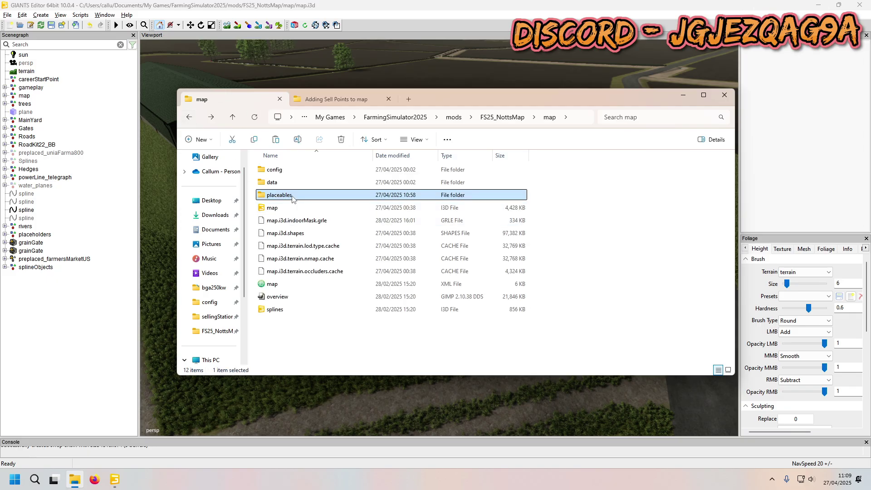
double_click(292, 198)
key(ctrl+v)
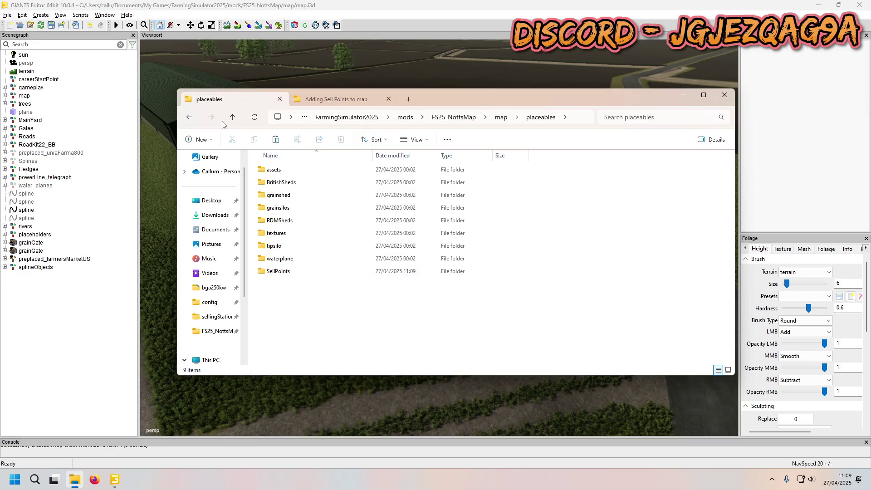
click(189, 117)
click(320, 98)
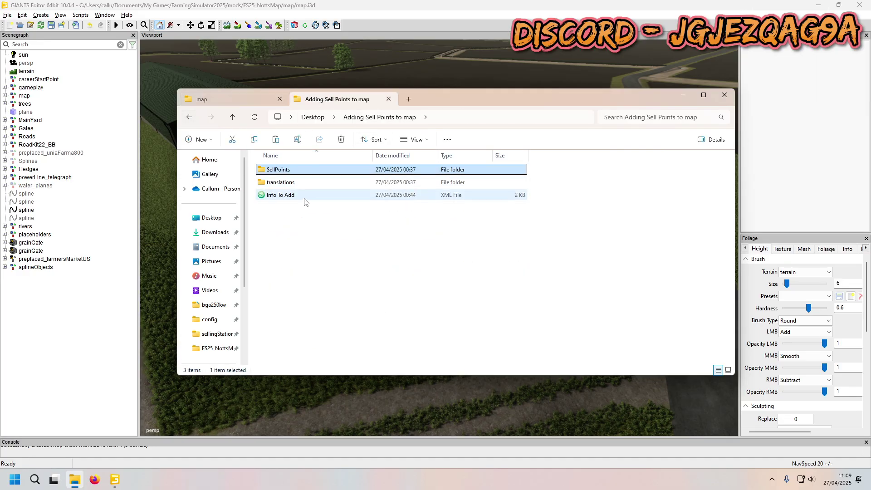
Review the translations prefix, mod description and placeables blocks in Info To Add.xml.
double_click(287, 196)
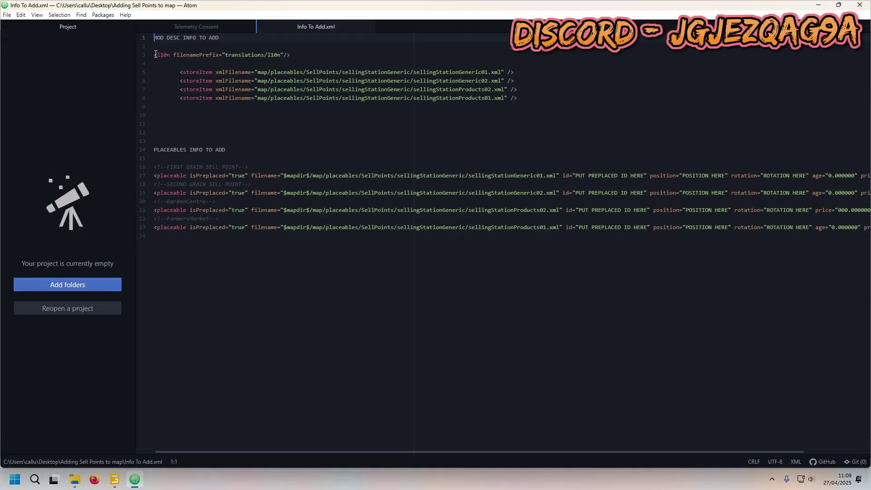
drag(156, 55, 297, 54)
key(Down)
drag(156, 54, 593, 105)
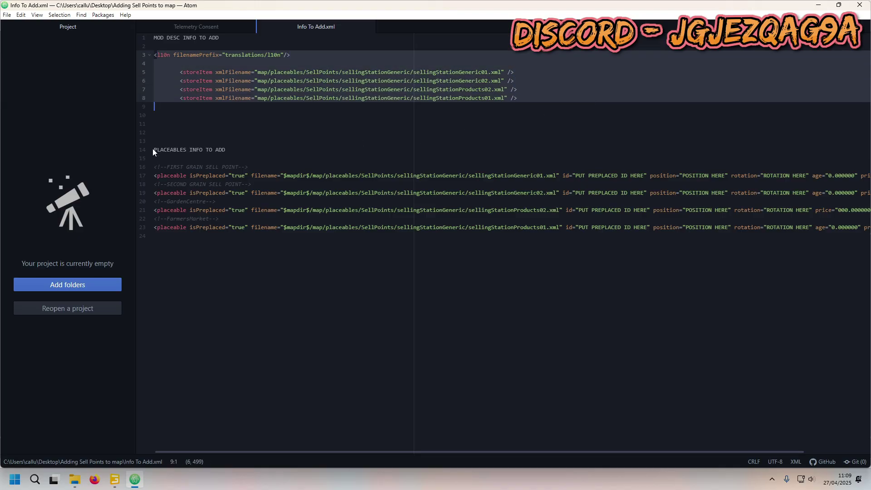
drag(154, 149, 605, 240)
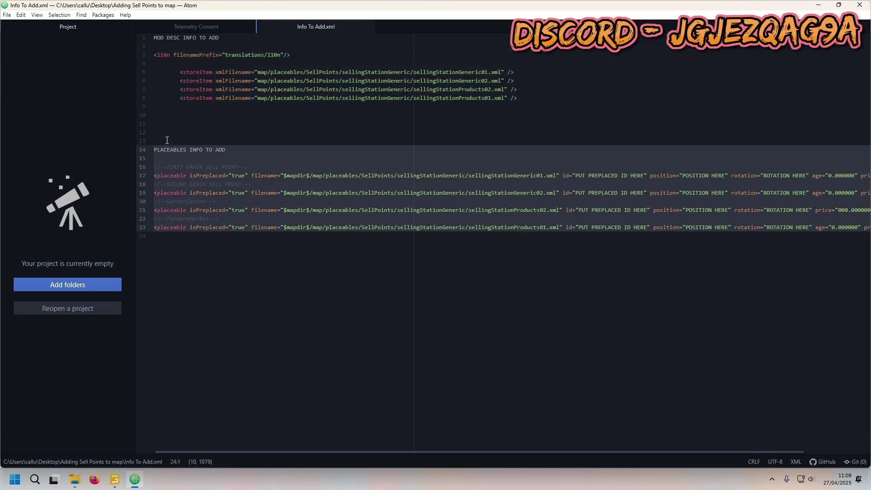
click(209, 128)
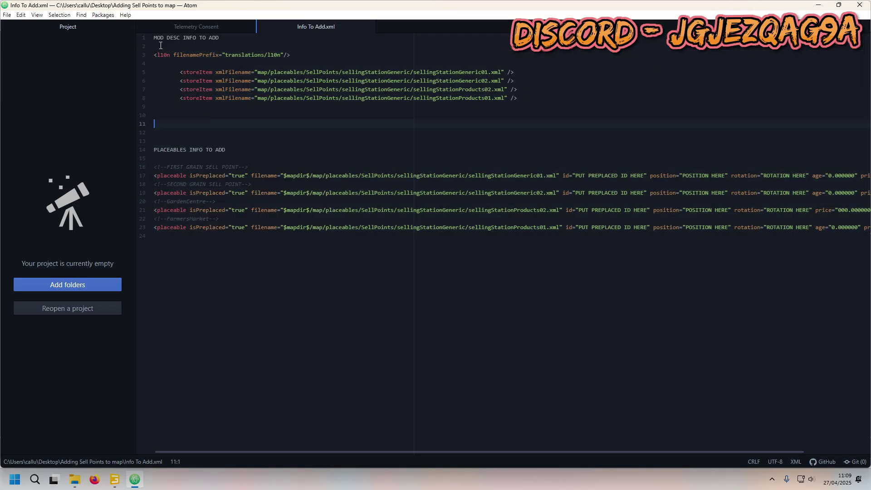
Show the FS25_NottsMap mod folder in File Explorer.
click(75, 479)
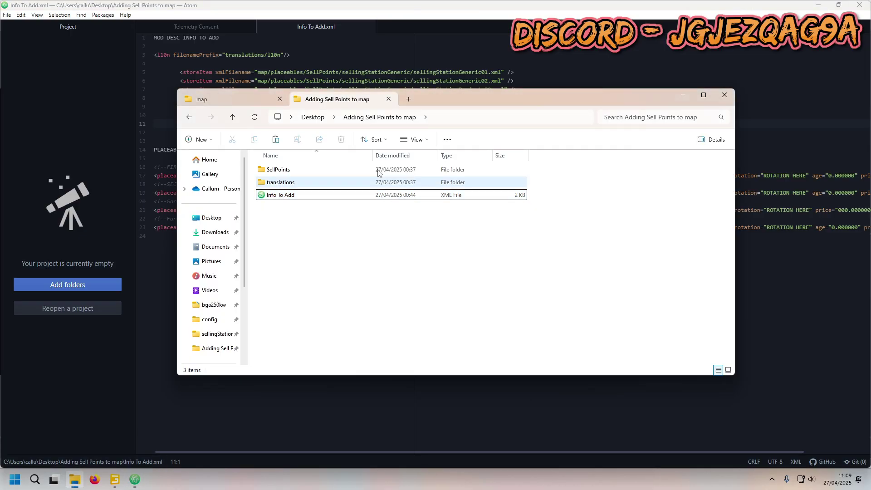
click(245, 100)
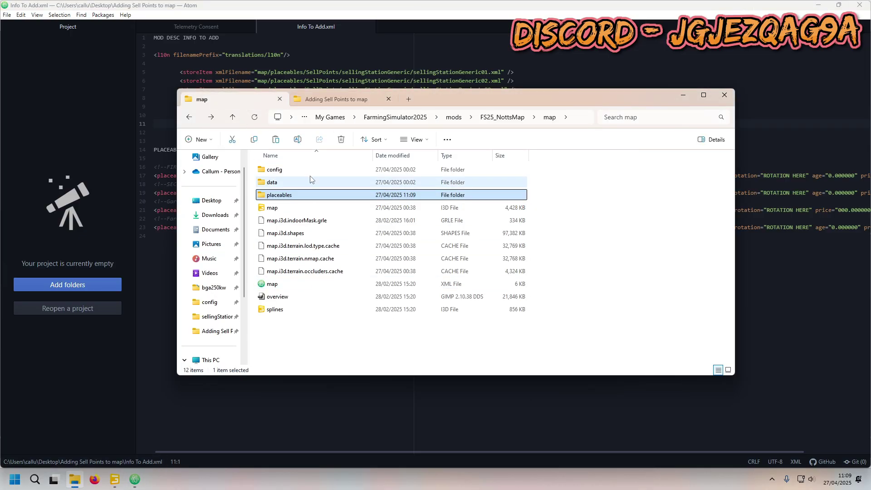
click(502, 117)
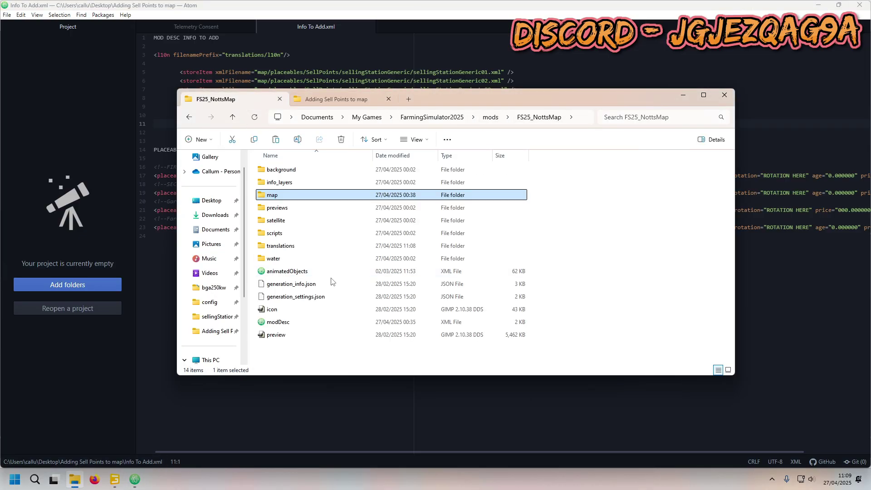
Paste the l10n filenamePrefix="translations/l10n" line from Info To Add.xml after </maps> in modDesc.xml.
double_click(284, 323)
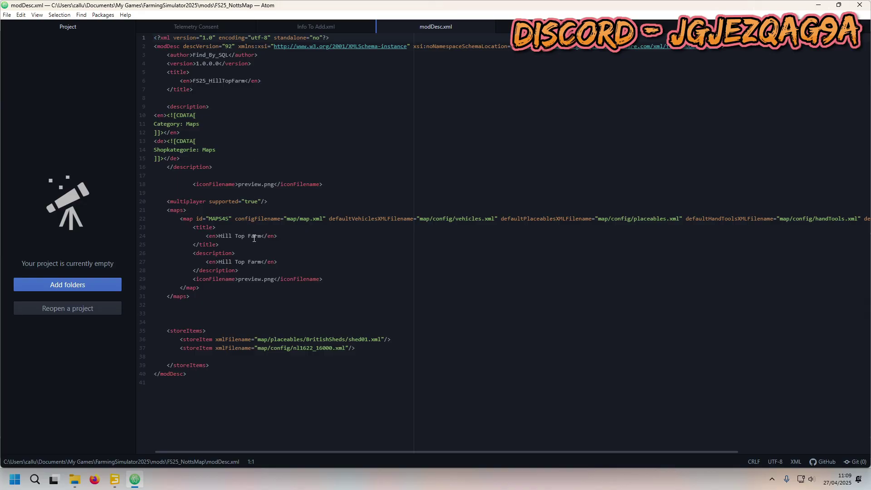
key(alt+Tab)
click(291, 28)
click(249, 26)
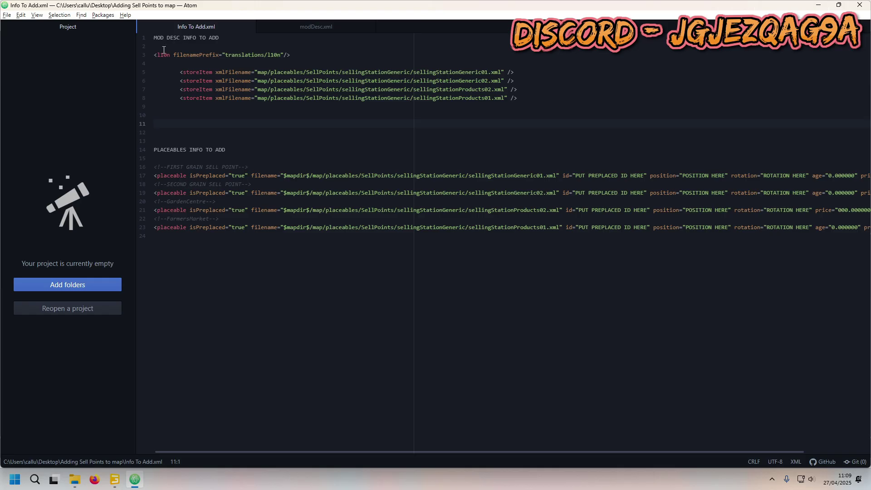
drag(156, 55, 256, 55)
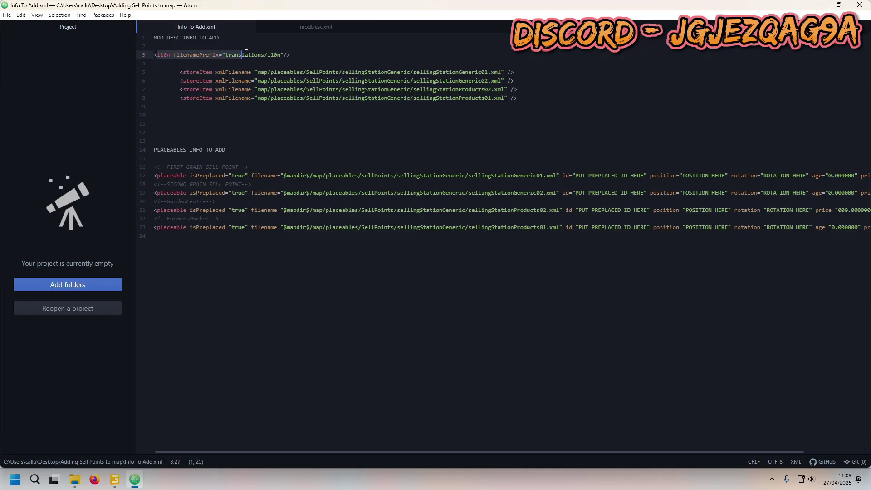
triple_click(255, 53)
key(ctrl+c)
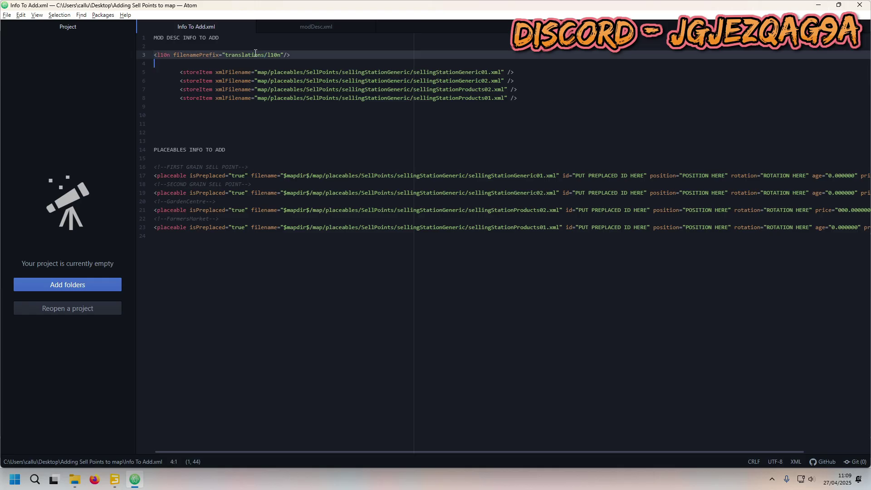
click(314, 27)
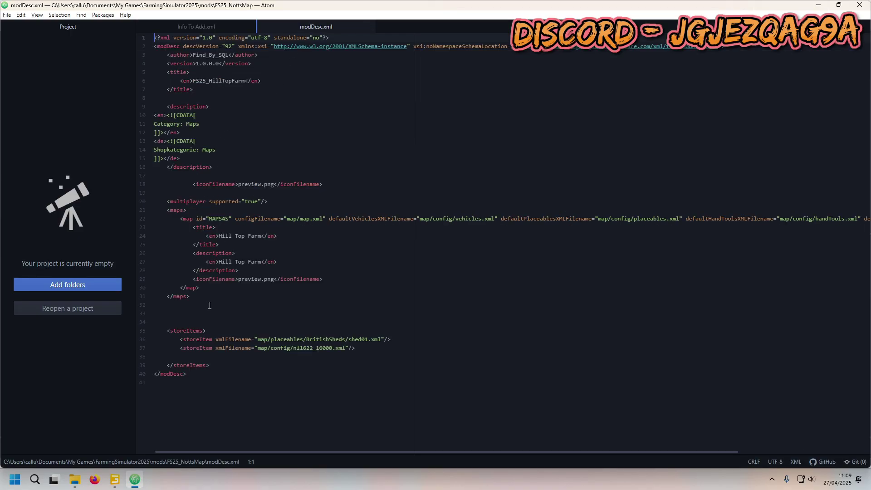
click(197, 297)
key(ctrl+v)
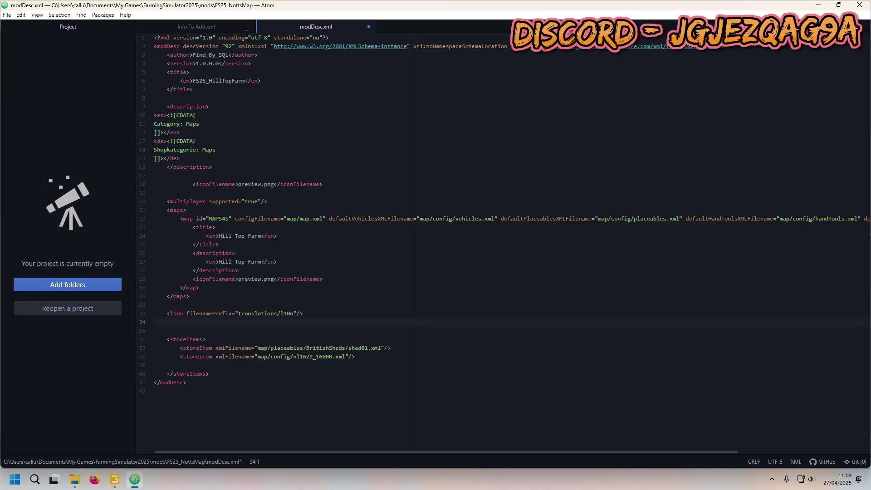
Paste the four SellPoints storeItem lines from Info To Add.xml into modDesc.xml's storeItems block.
click(187, 27)
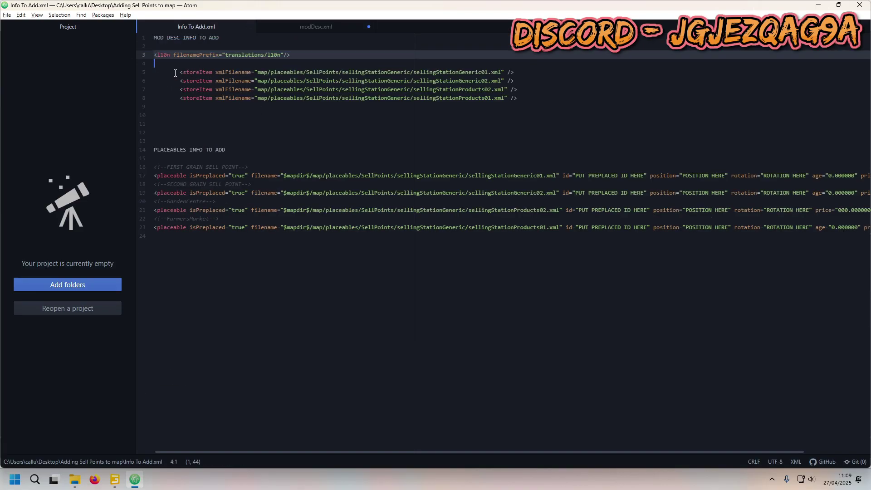
drag(181, 71, 557, 94)
key(ctrl+c)
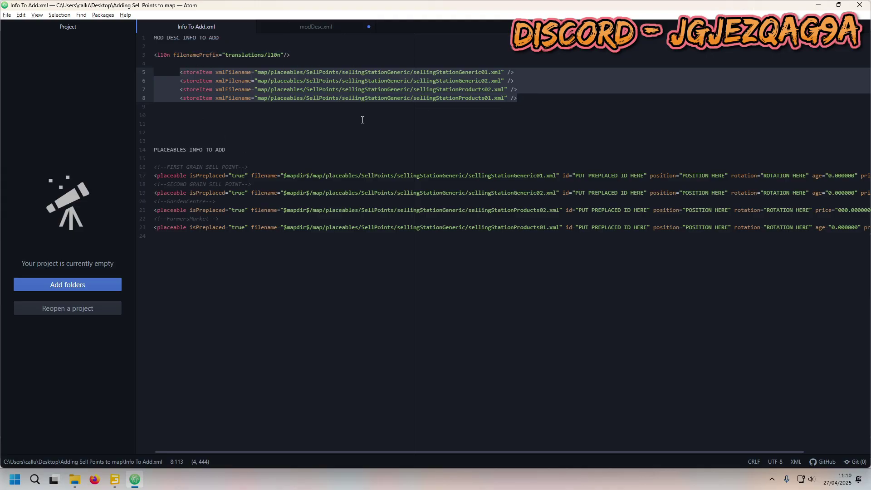
click(336, 26)
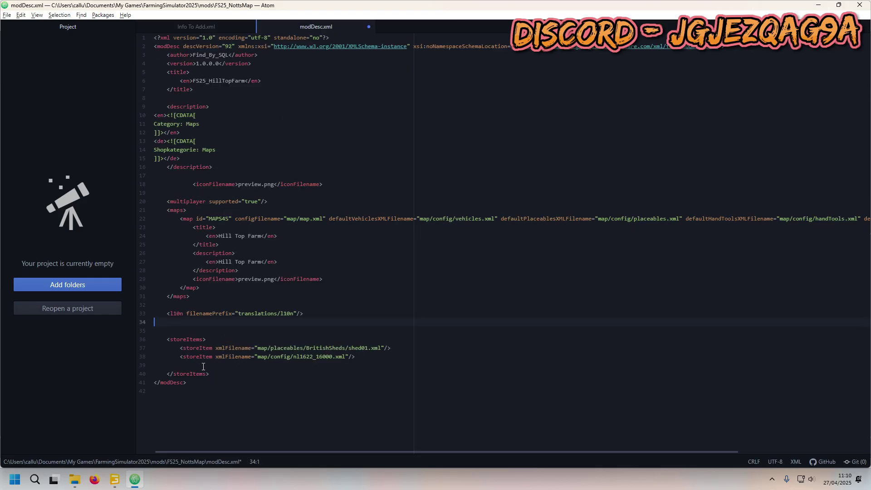
drag(167, 338, 331, 363)
click(333, 367)
key(ctrl+v)
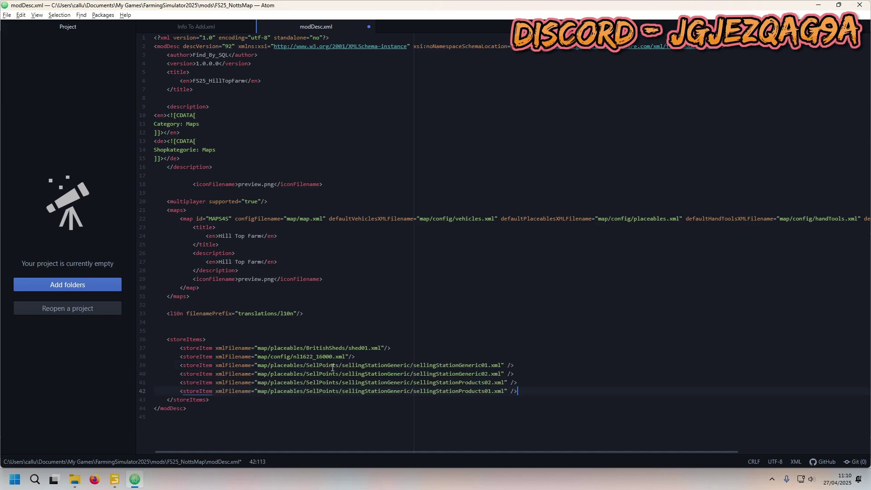
Undo the accidental comment edit on storeItems, then save and close modDesc.xml.
click(171, 340)
text(!--)
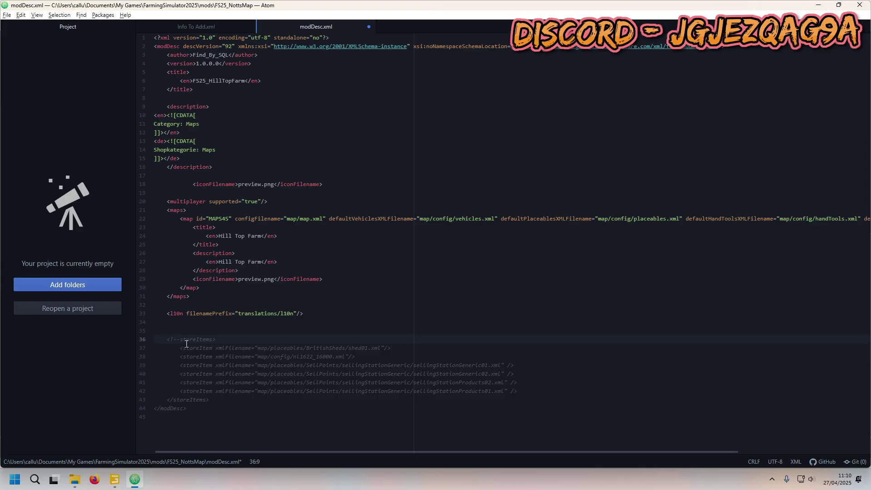
key(BackSpace)
key(BackSpace)
key(BackSpace)
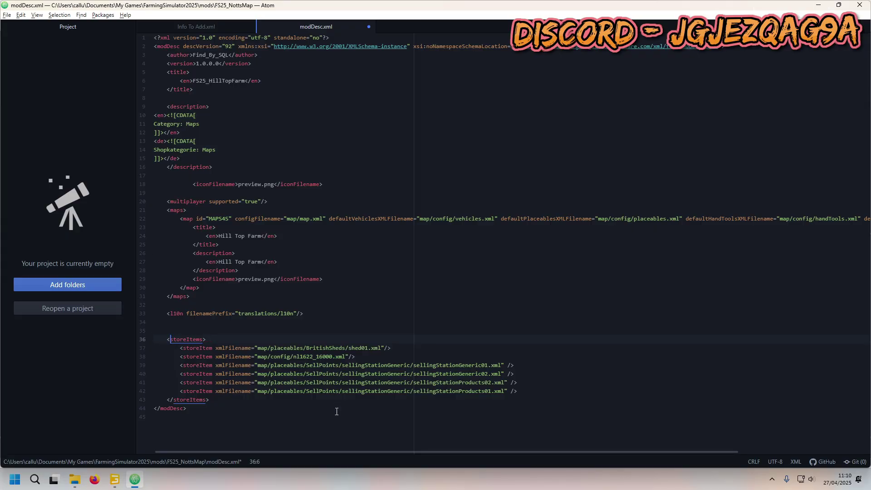
click(308, 365)
drag(178, 367, 560, 387)
click(544, 392)
key(ctrl+s)
click(369, 26)
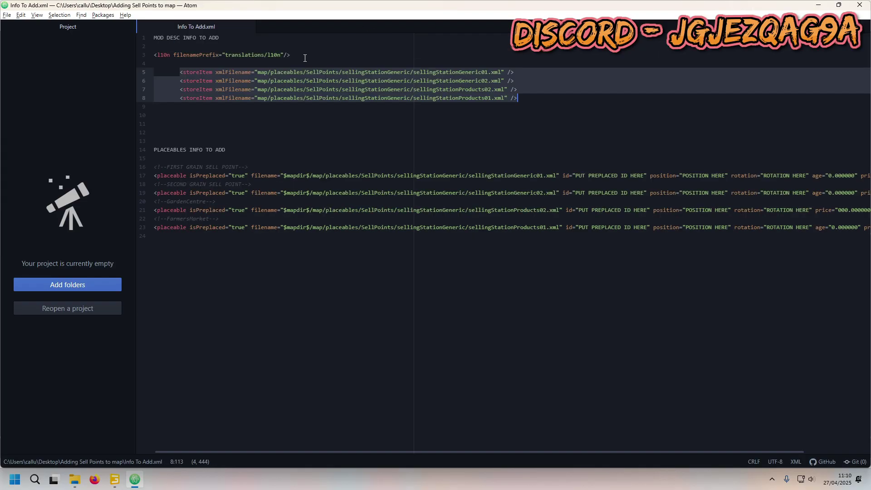
click(344, 127)
click(75, 480)
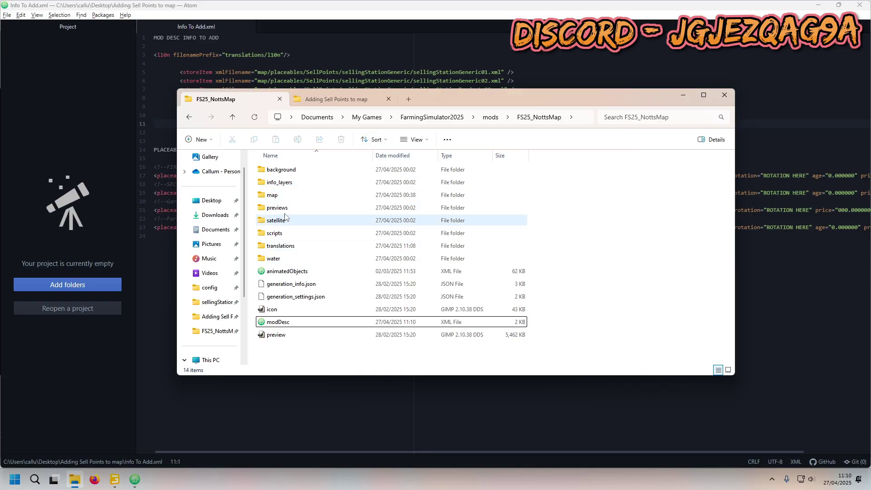
Open map/map.i3d in GIANTS Editor 10.0.4.
double_click(278, 195)
double_click(281, 210)
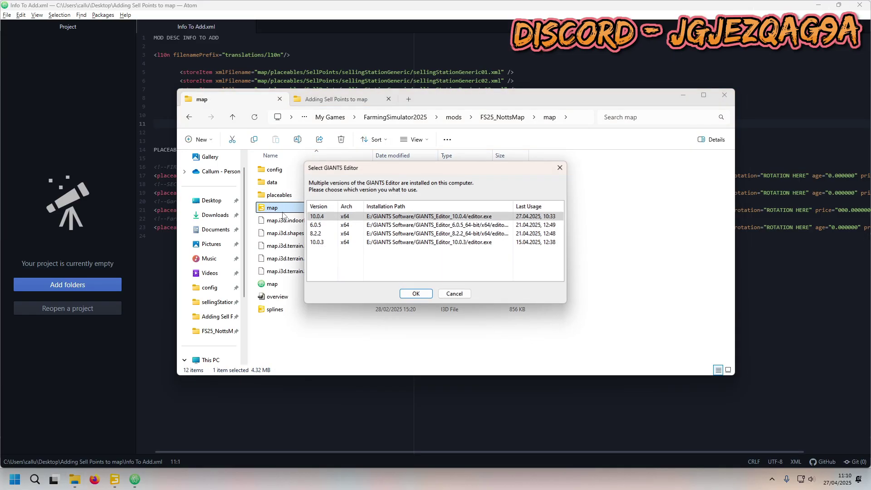
right_click(414, 295)
click(415, 294)
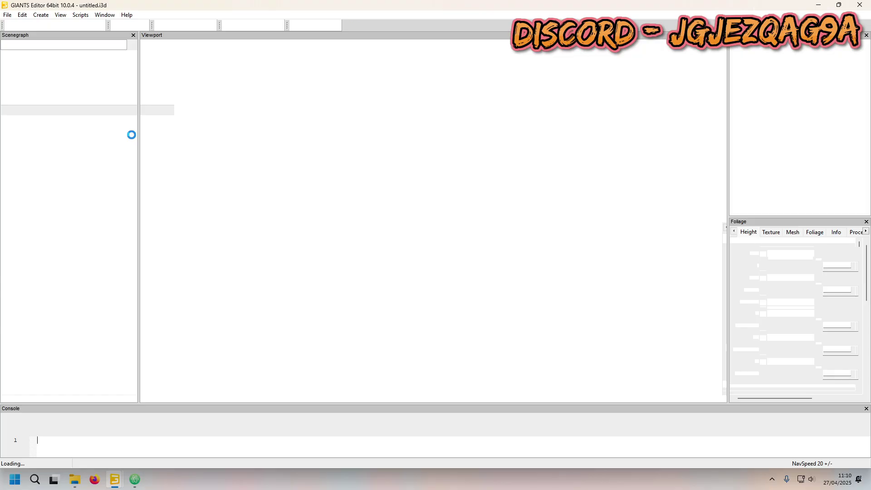
Browse to placeables > SellPoints > sellingStationGeneric in the mod's map folder.
click(75, 479)
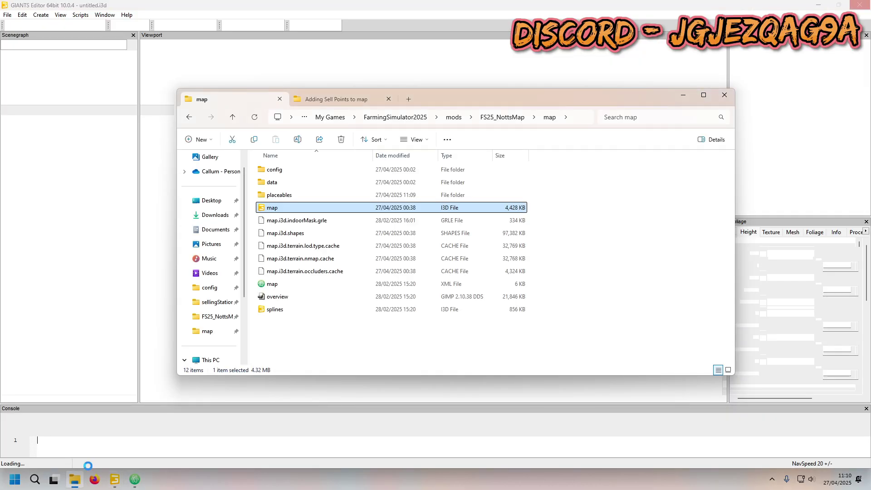
double_click(283, 195)
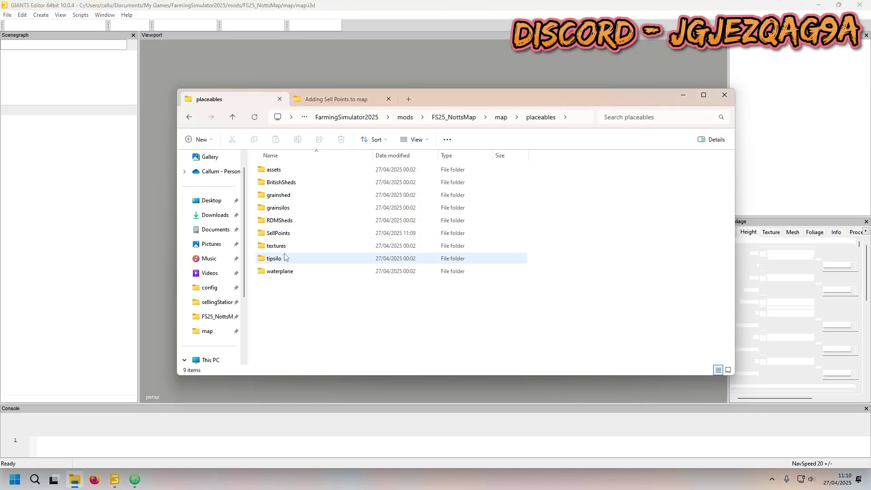
click(282, 236)
double_click(282, 236)
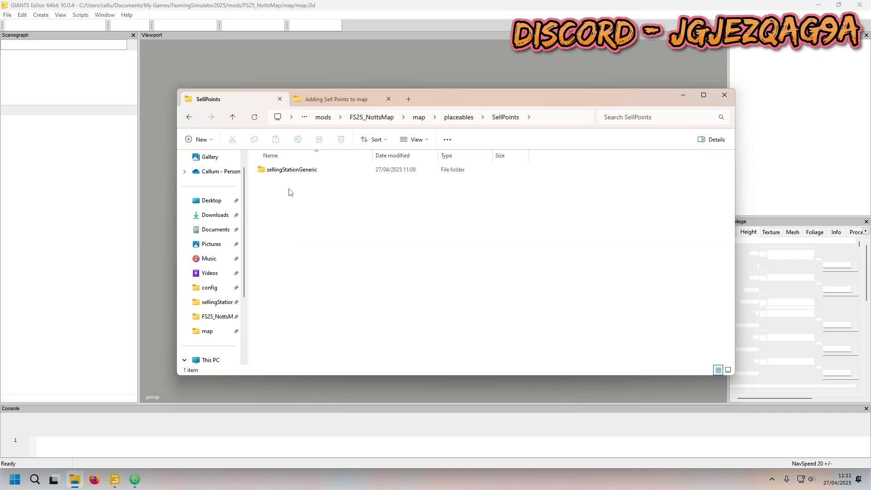
double_click(290, 171)
Make a sellingStationGeneric03 copy of sellingStationGeneric01, delete it, and return to GIANTS Editor.
click(293, 196)
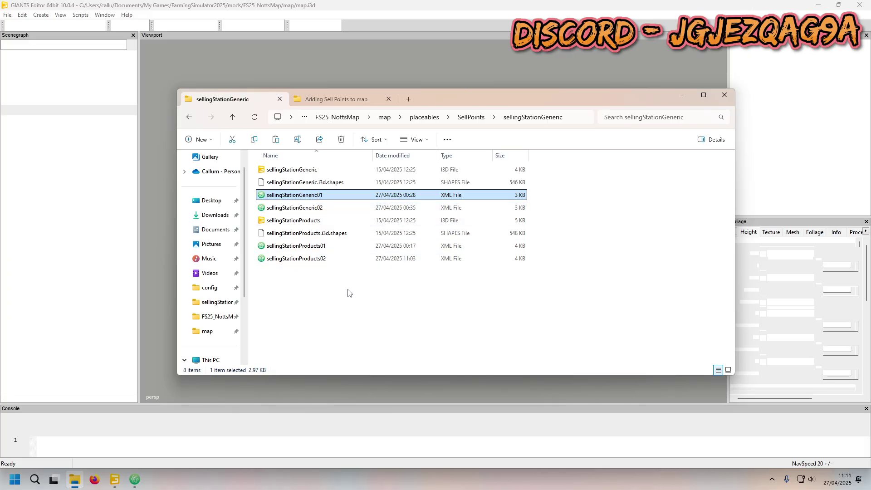
key(ctrl+c)
key(ctrl+v)
right_click(336, 272)
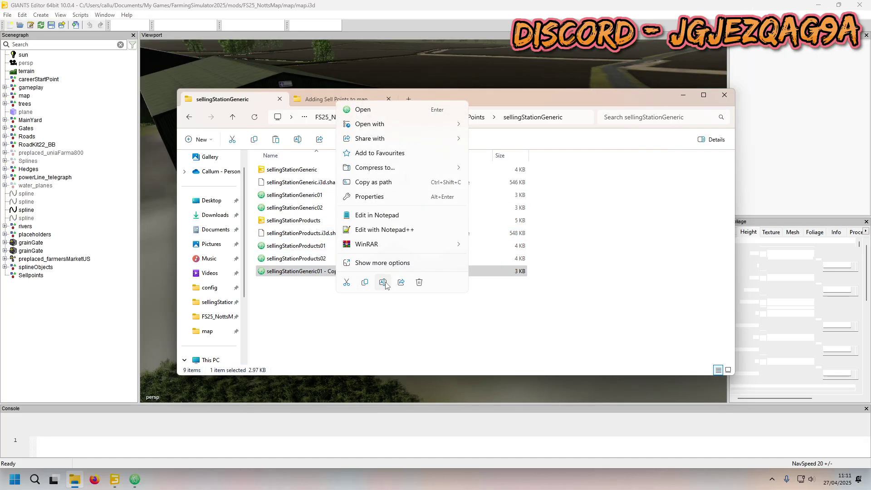
click(383, 282)
drag(341, 271, 321, 271)
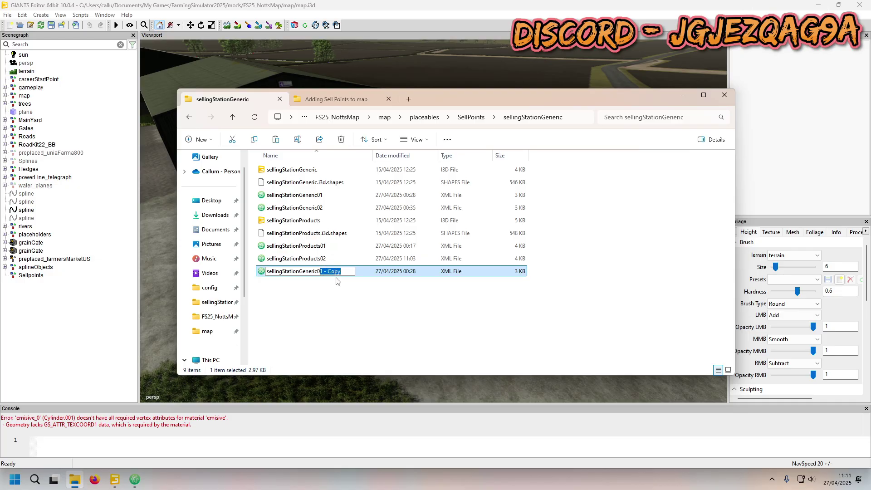
text(3)
key(Return)
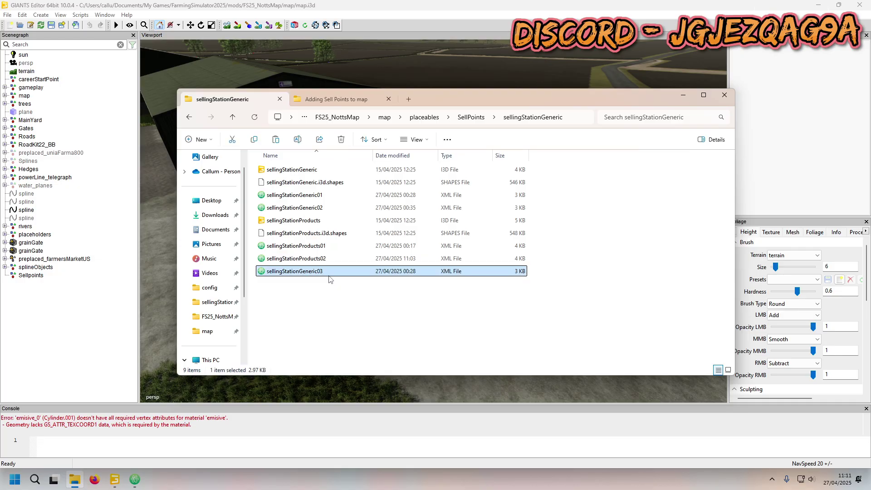
key(Delete)
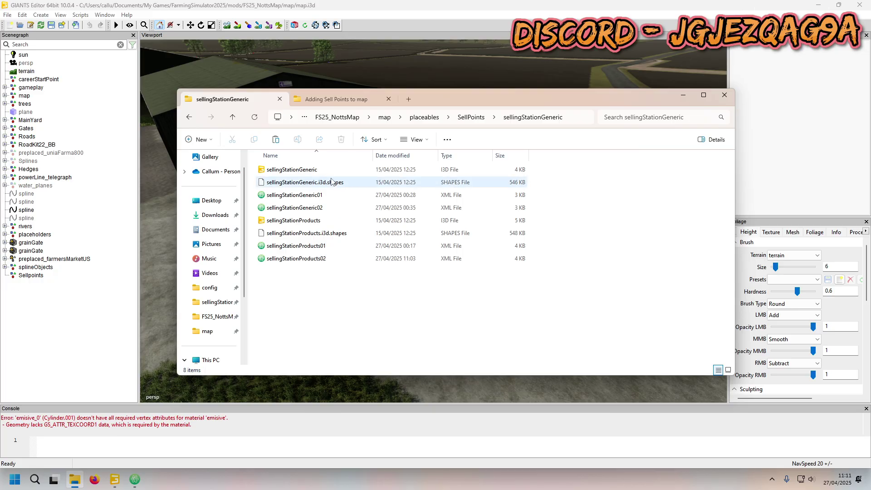
click(81, 311)
right_drag(272, 264, 325, 273)
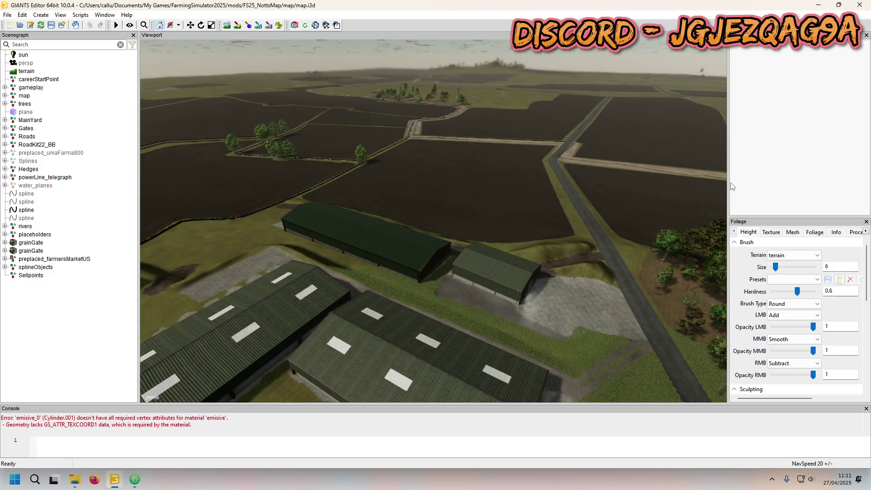
Enlarge the viewport toward the shed and create a transform group named SellPoints.
drag(732, 186, 797, 190)
scroll(573, 207, up, 5)
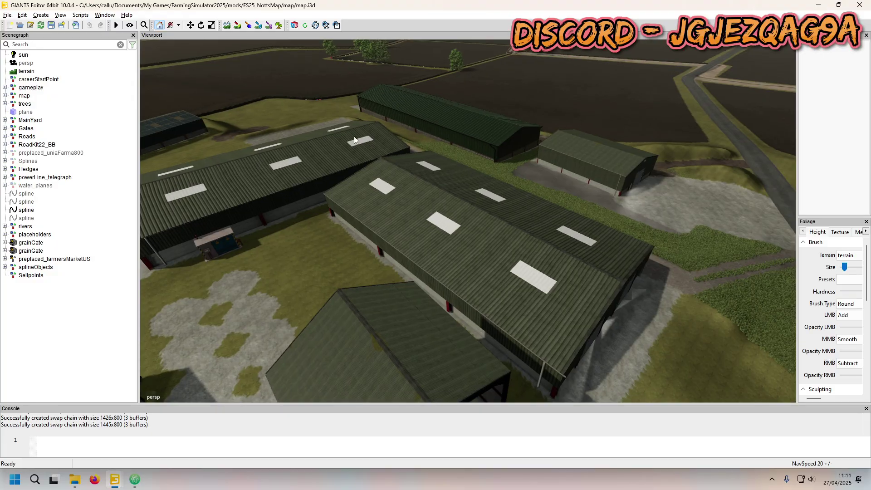
right_drag(360, 151, 542, 225)
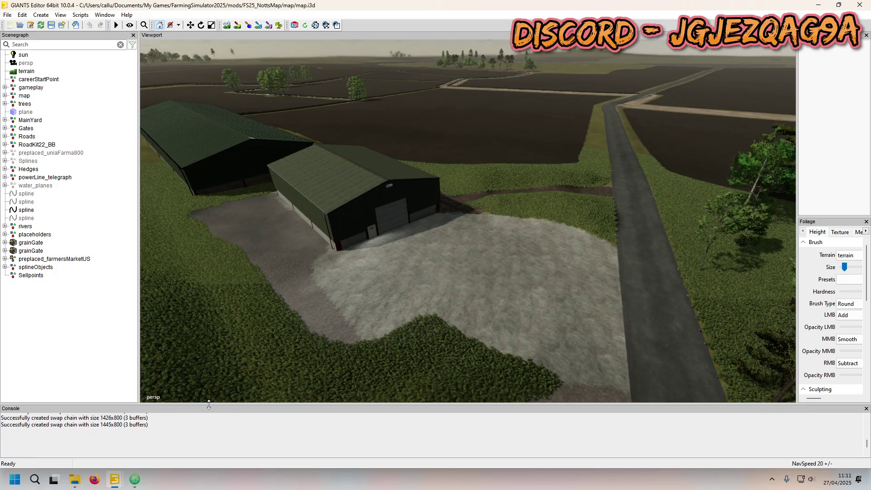
drag(210, 405, 213, 433)
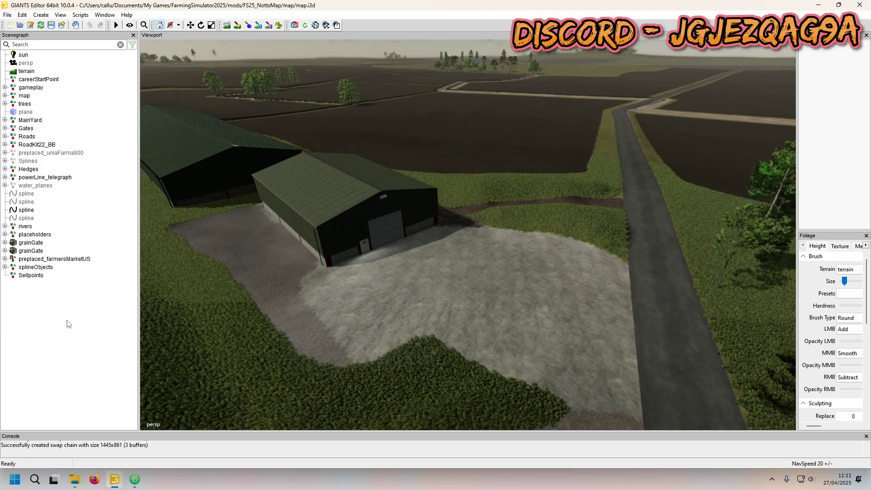
click(48, 15)
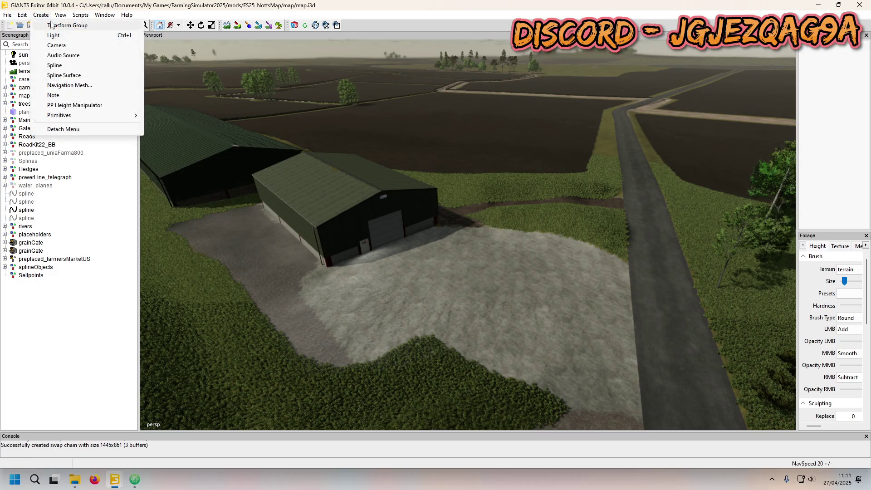
click(51, 25)
text(Sell)
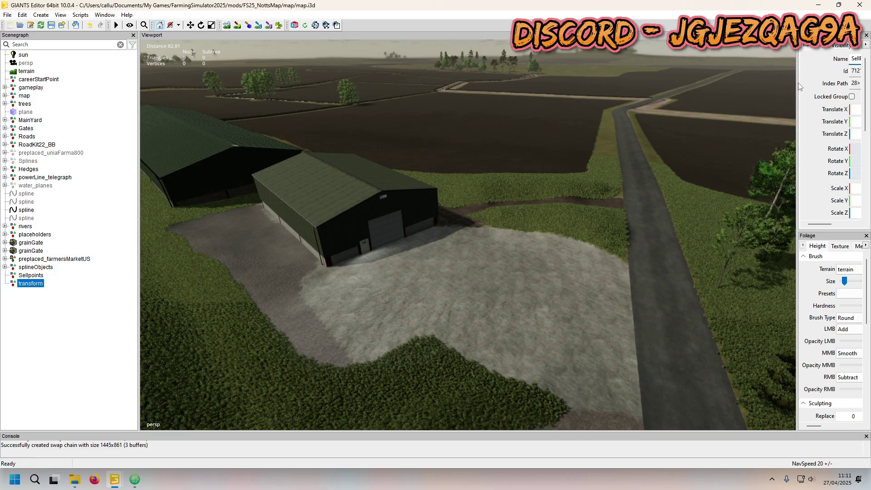
drag(797, 82, 773, 83)
drag(857, 59, 840, 58)
text(oints)
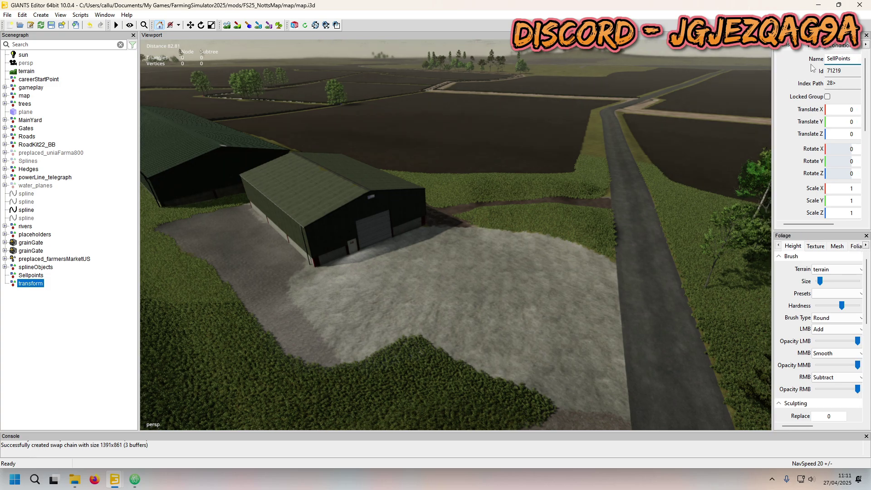
key(Return)
Delete the old Sellpoints node and select the new SellPoints group.
click(50, 290)
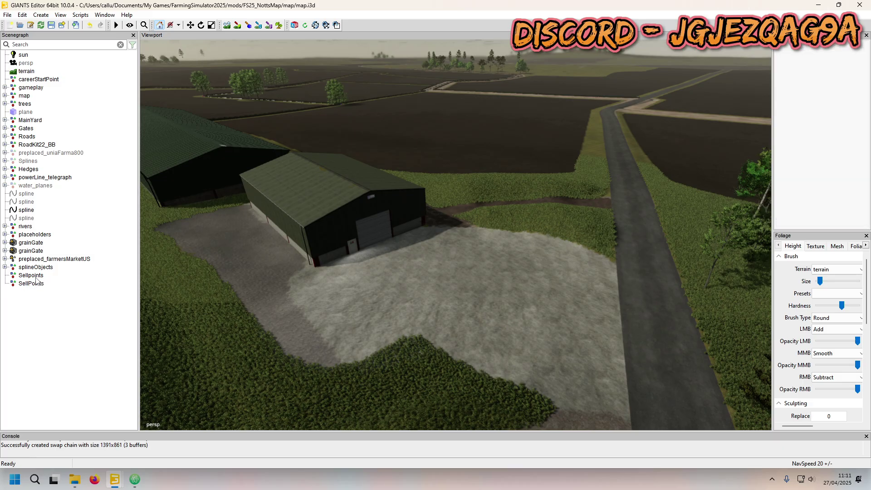
click(35, 276)
key(Delete)
click(31, 275)
click(40, 287)
click(32, 276)
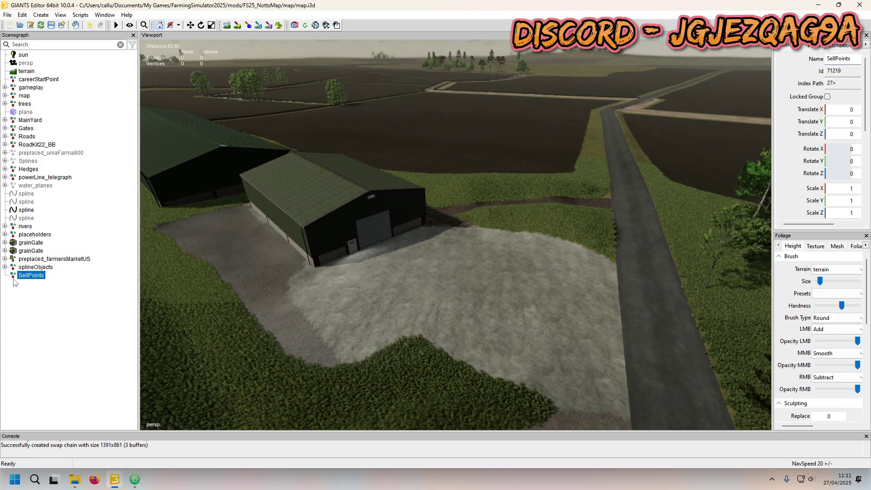
click(52, 345)
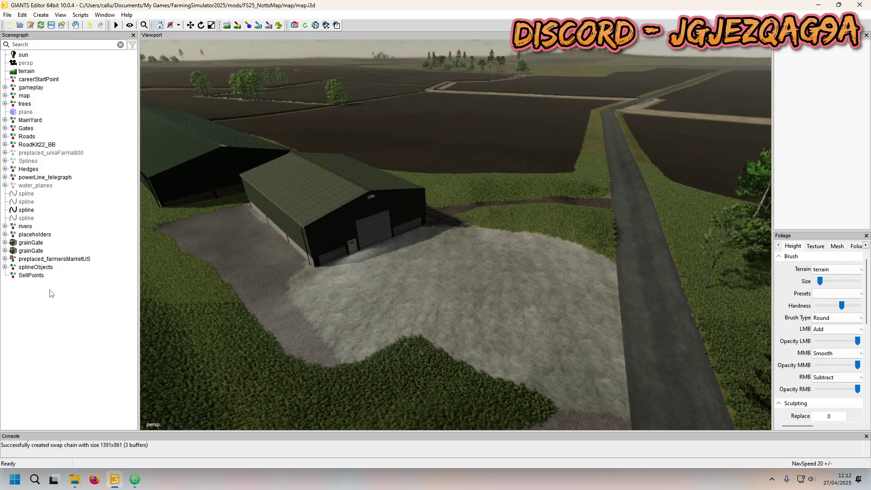
right_click(57, 302)
click(58, 303)
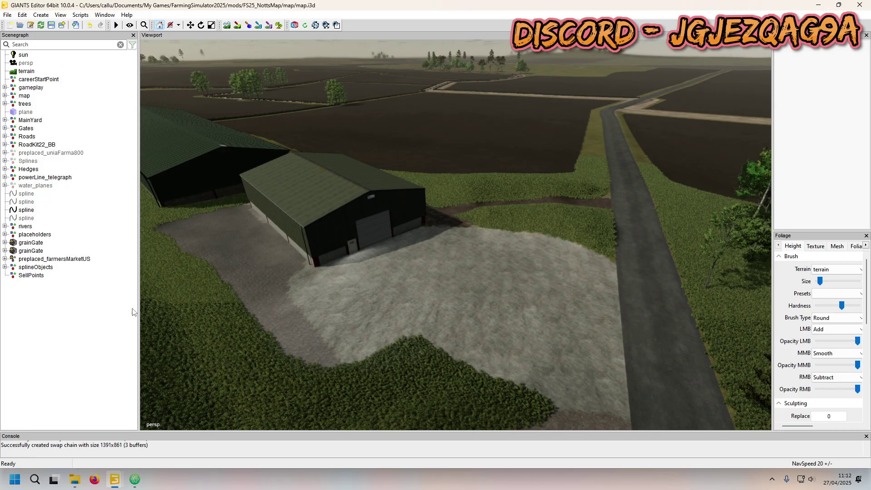
click(41, 276)
click(44, 299)
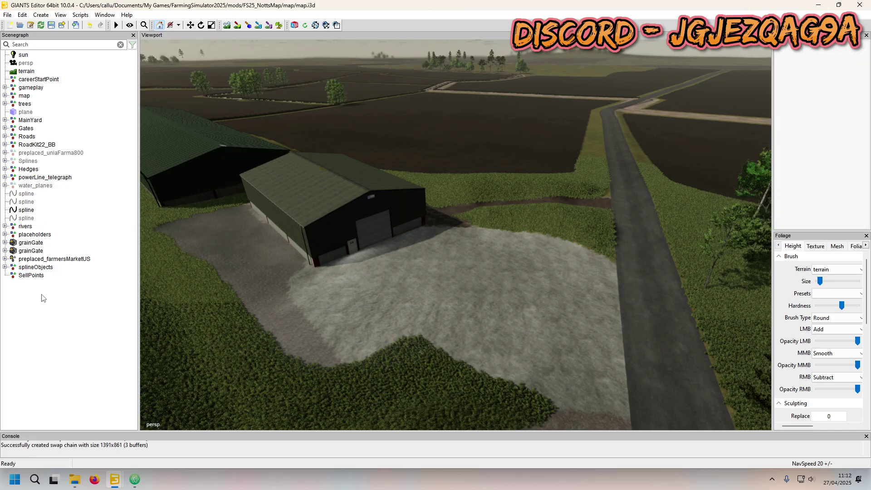
click(27, 276)
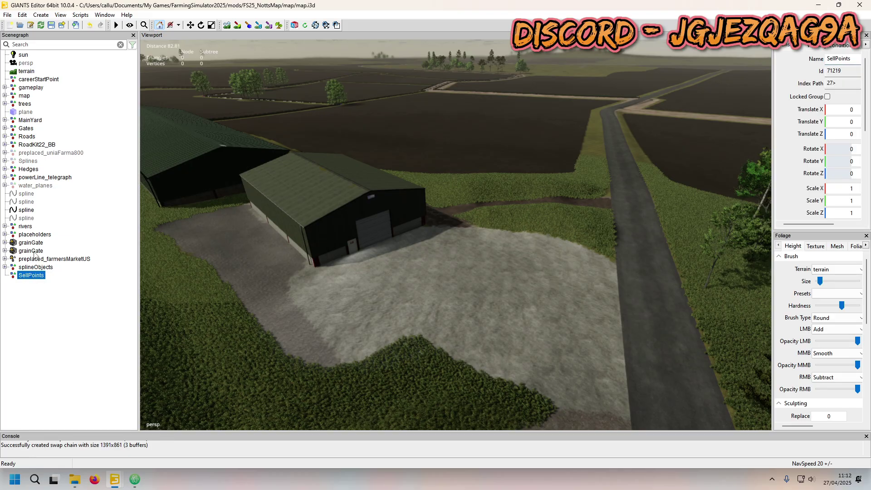
Launch Scripts > Shared Scripts > Map > Placeables > Placeable Toolkit.
click(81, 15)
mouse_move(87, 26)
mouse_move(195, 35)
mouse_move(380, 47)
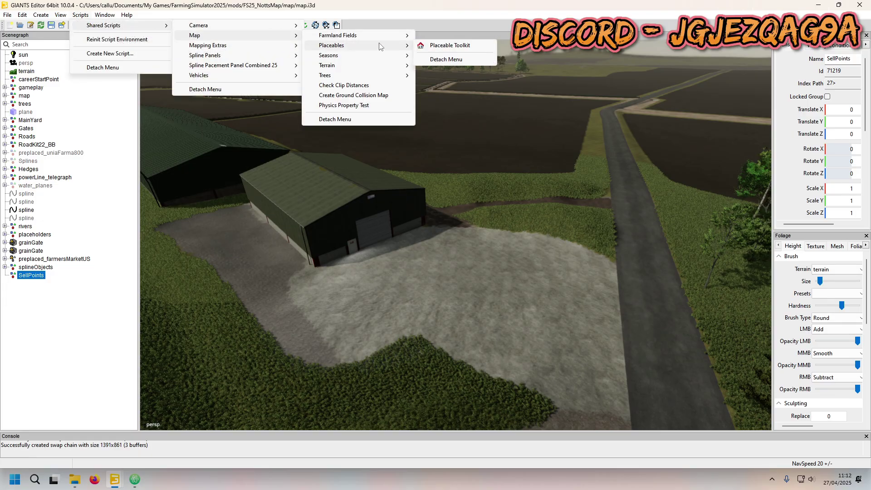
click(427, 45)
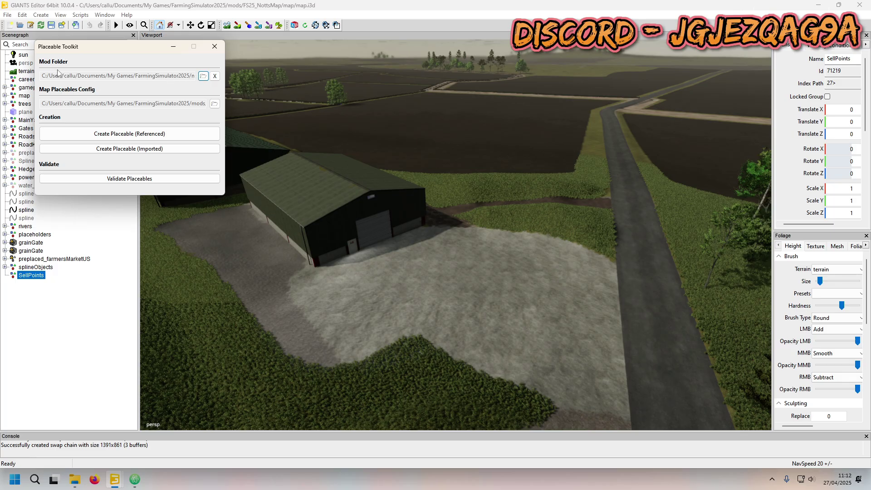
Set the toolkit's mod folder to FS25_NottsMap.
click(203, 78)
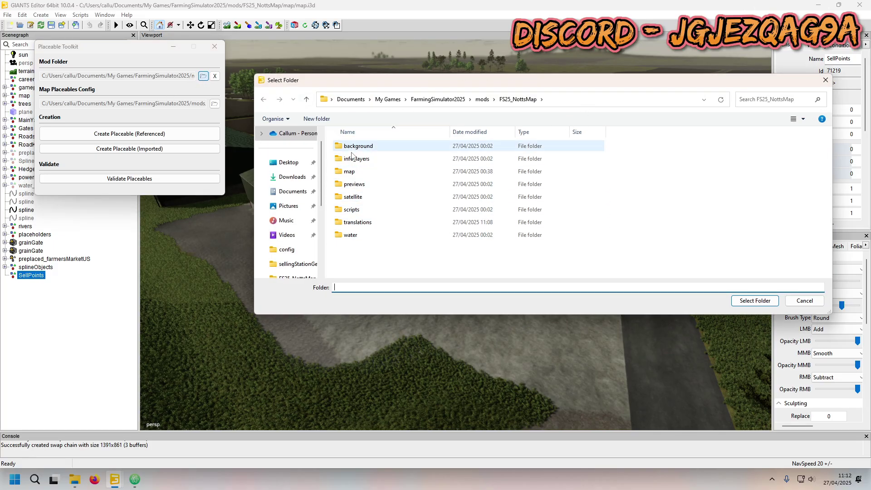
click(482, 99)
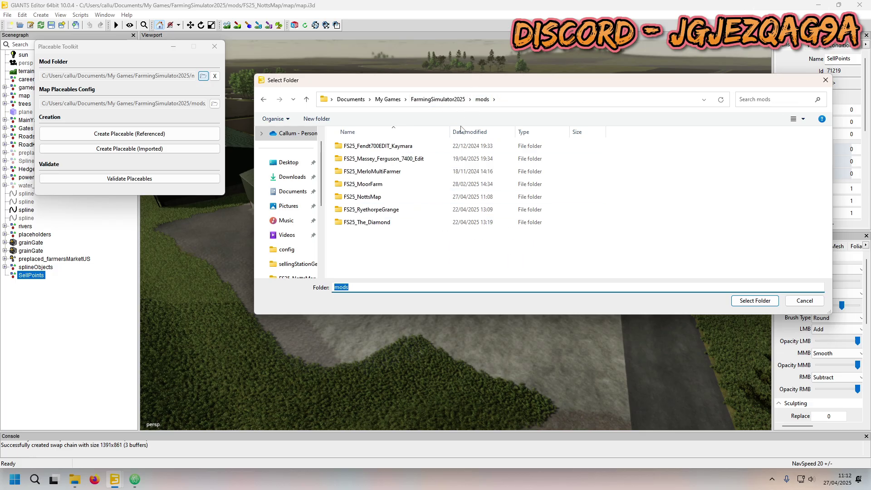
double_click(378, 197)
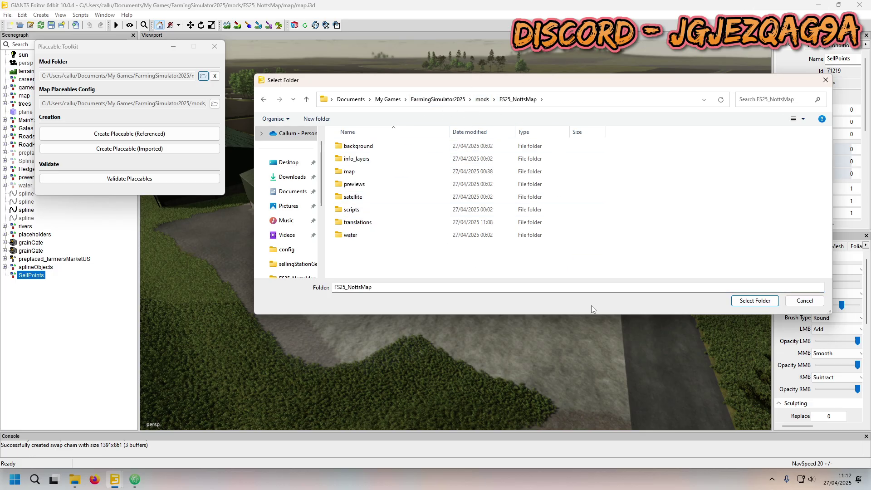
click(756, 301)
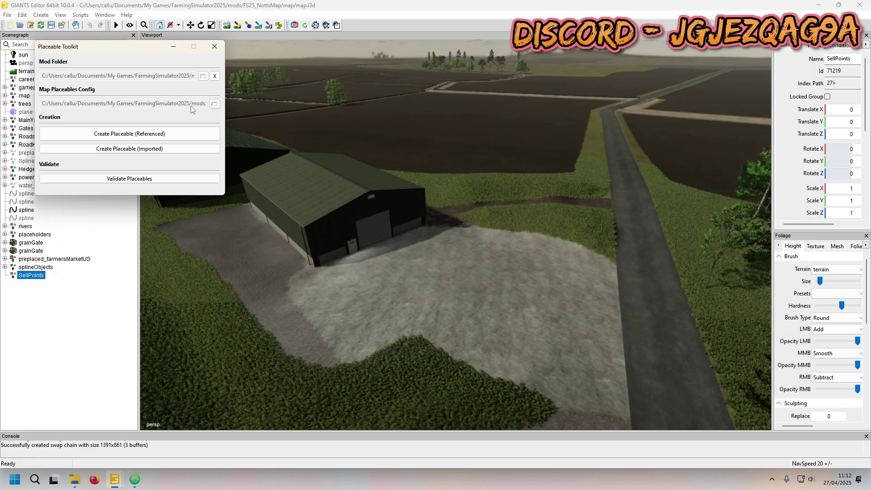
Set the map config file to FS25_NottsMap/map/config/placeables.xml.
click(215, 104)
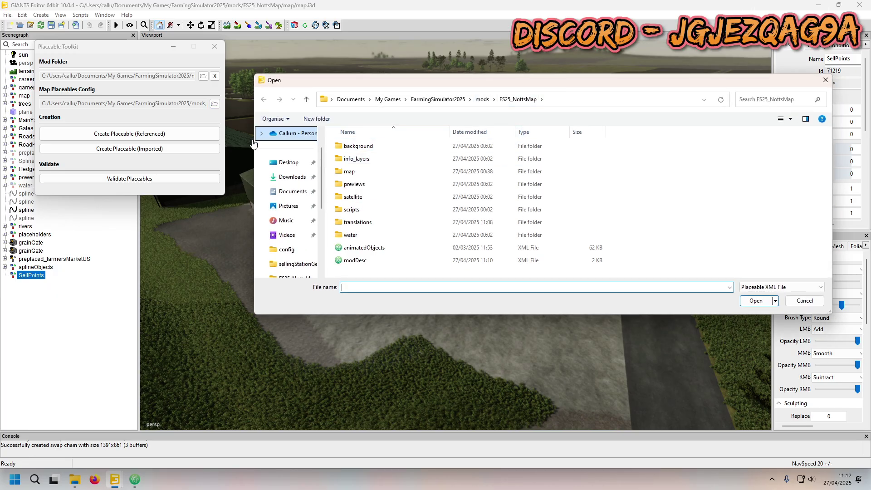
click(482, 99)
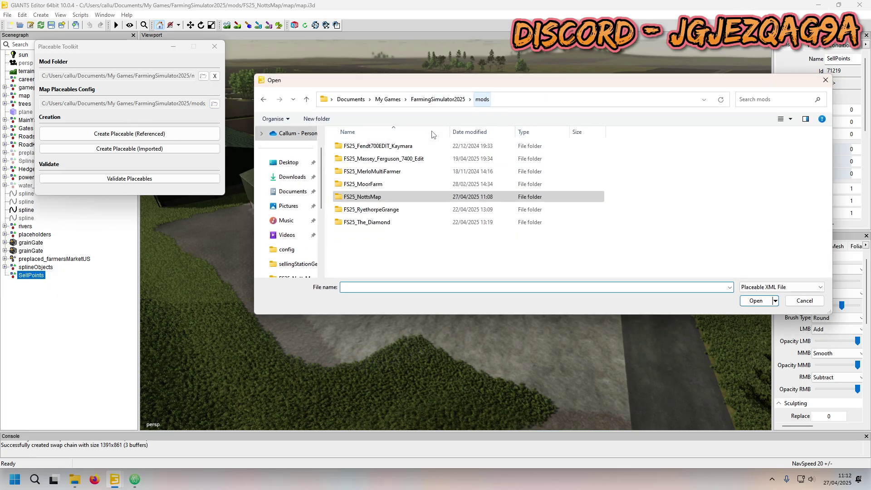
double_click(359, 197)
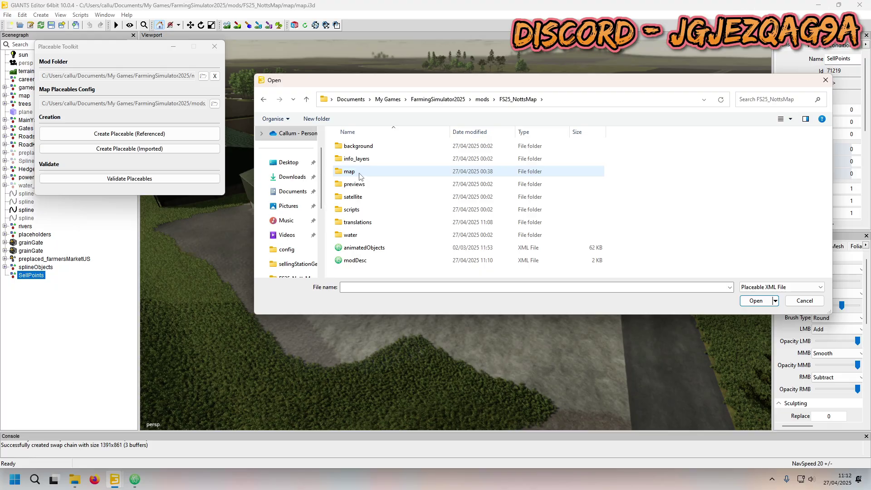
double_click(360, 174)
double_click(351, 147)
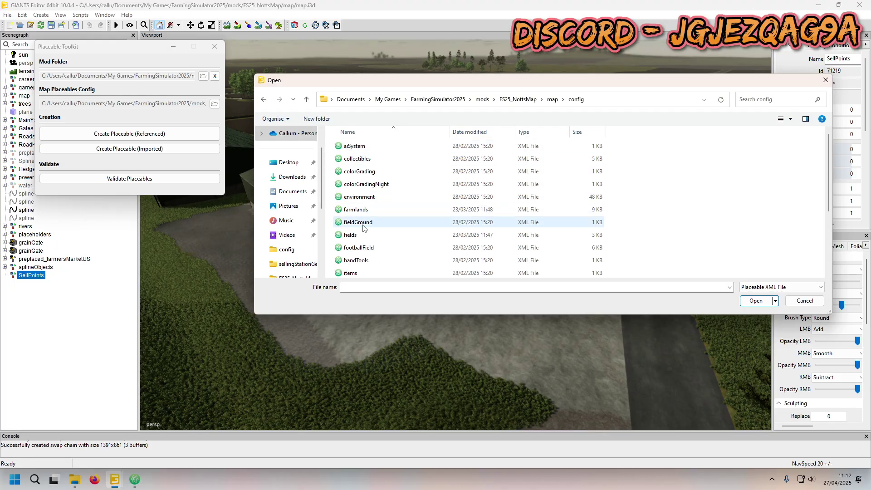
scroll(365, 228, down, 3)
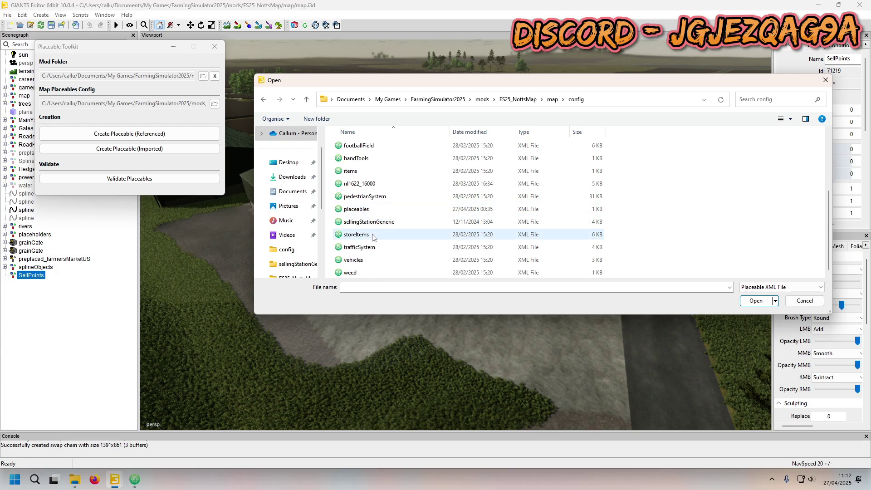
click(412, 209)
click(756, 301)
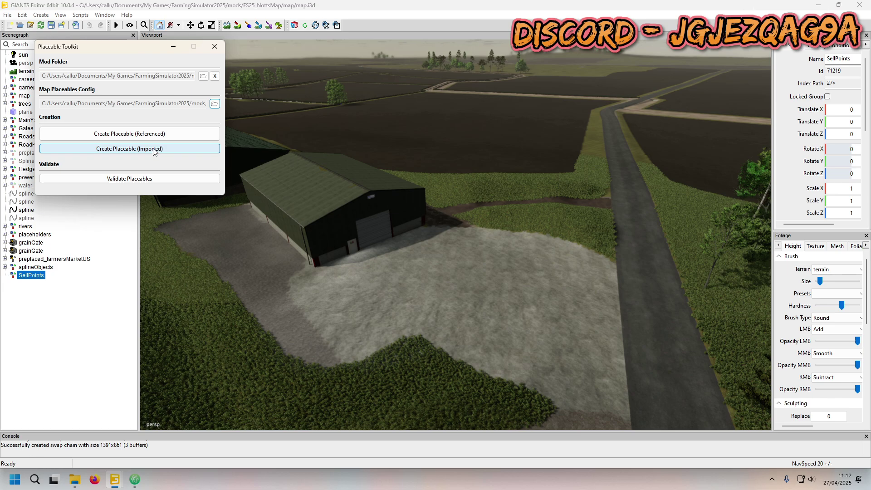
Import sellingStationGeneric01 from map/placeables/SellPoints as the first grain sell point.
click(136, 152)
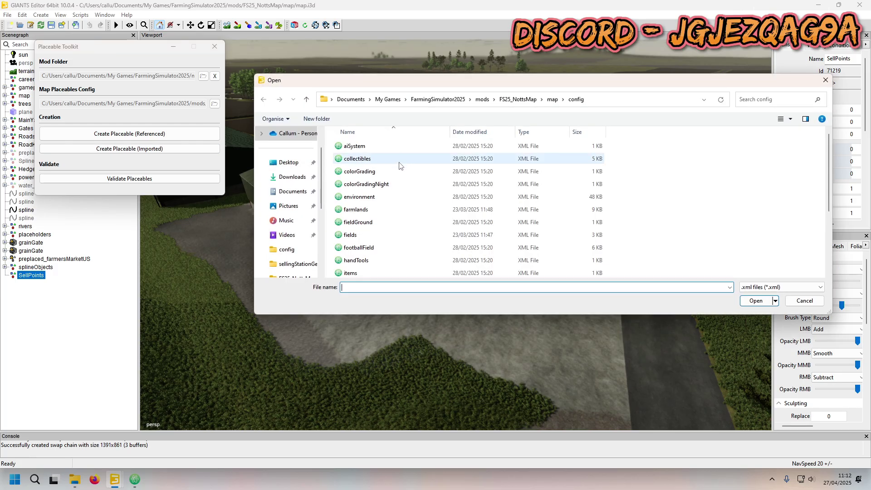
click(518, 99)
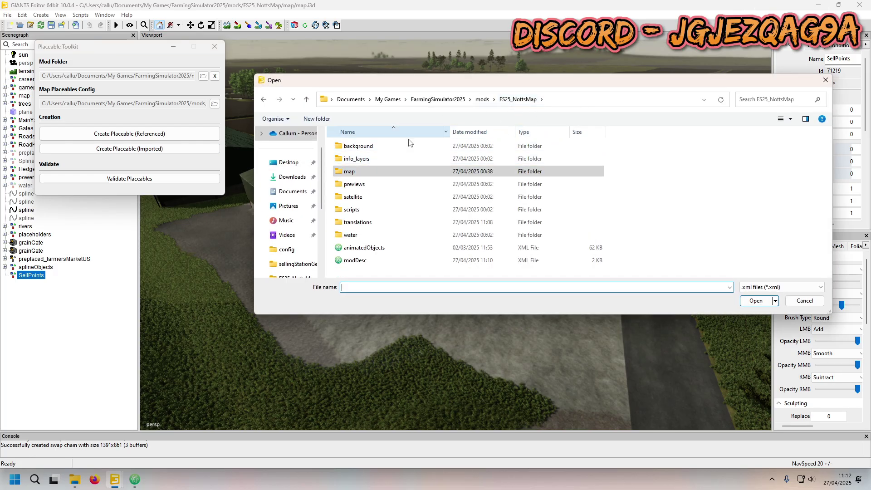
double_click(378, 173)
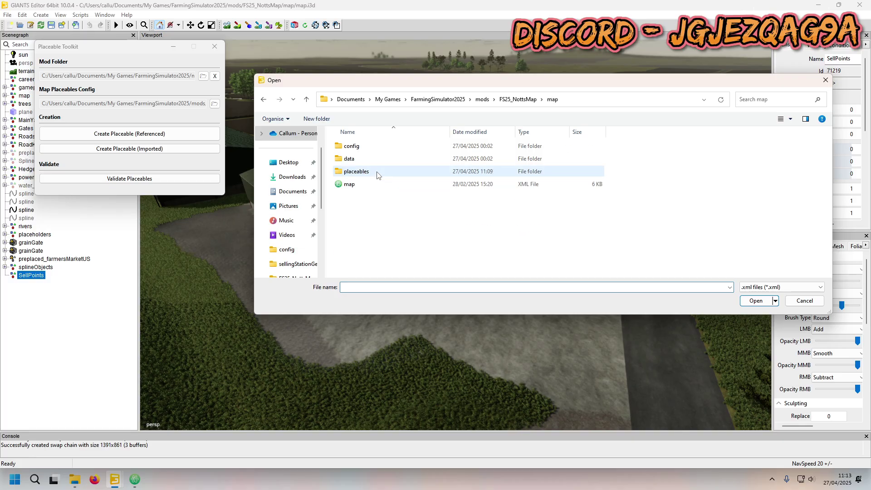
double_click(353, 172)
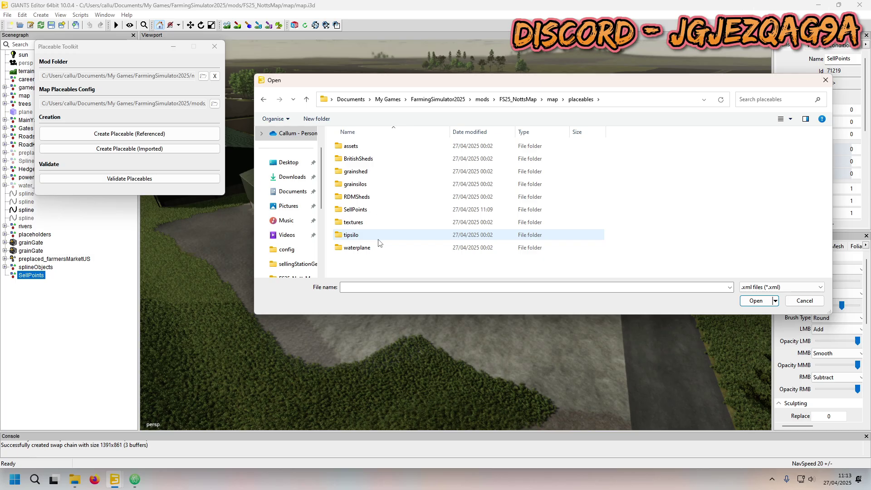
double_click(356, 210)
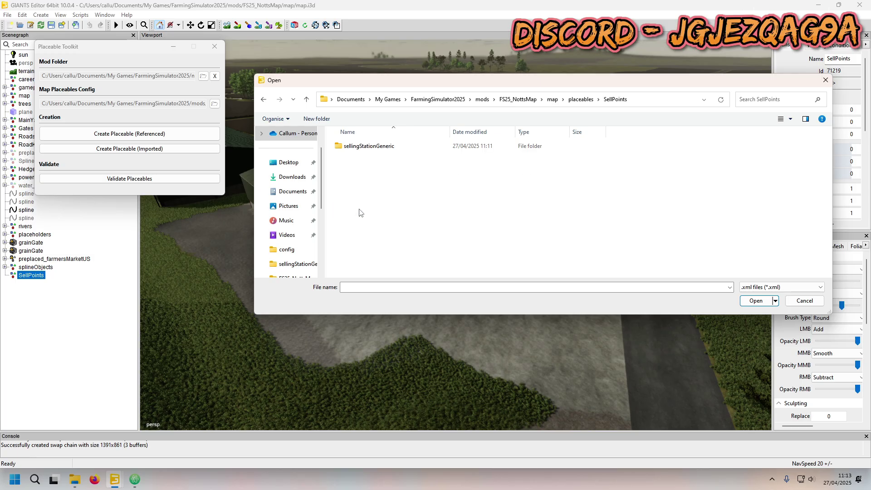
double_click(360, 146)
click(383, 147)
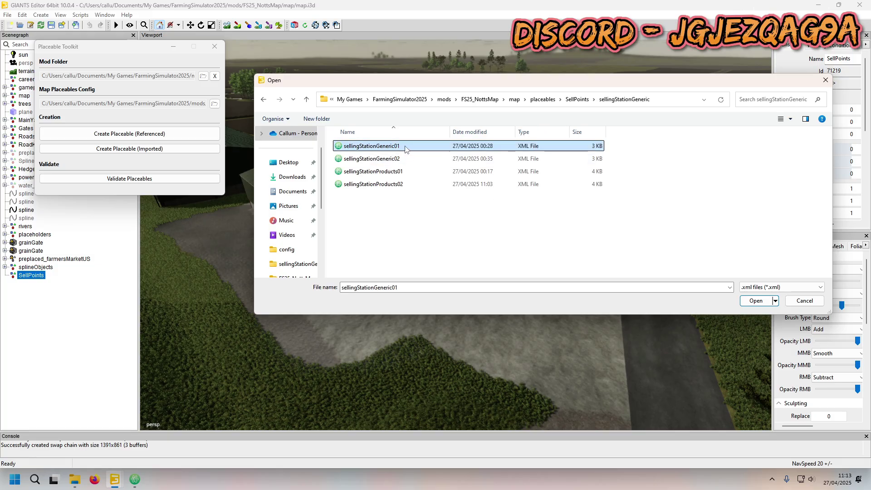
click(406, 158)
click(405, 171)
click(400, 183)
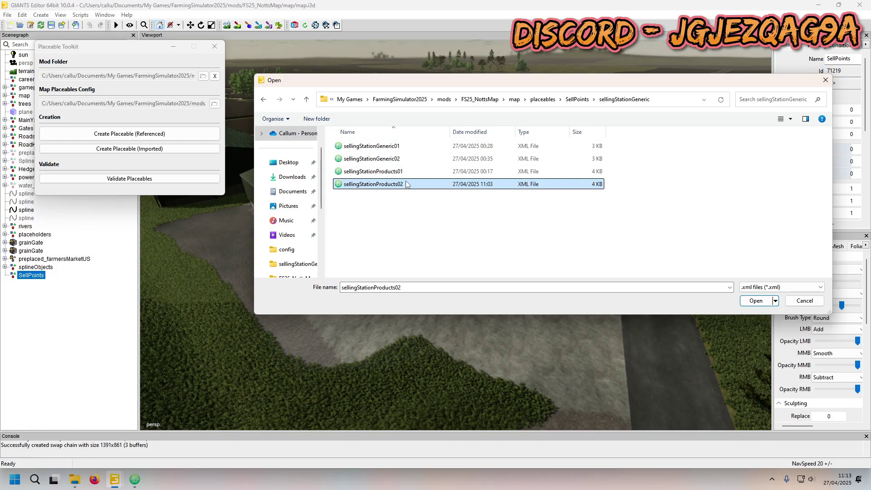
click(406, 147)
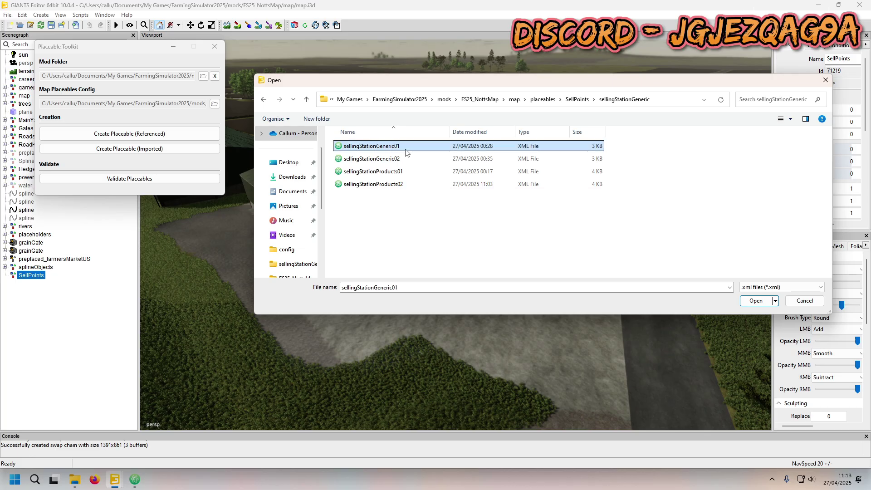
click(756, 301)
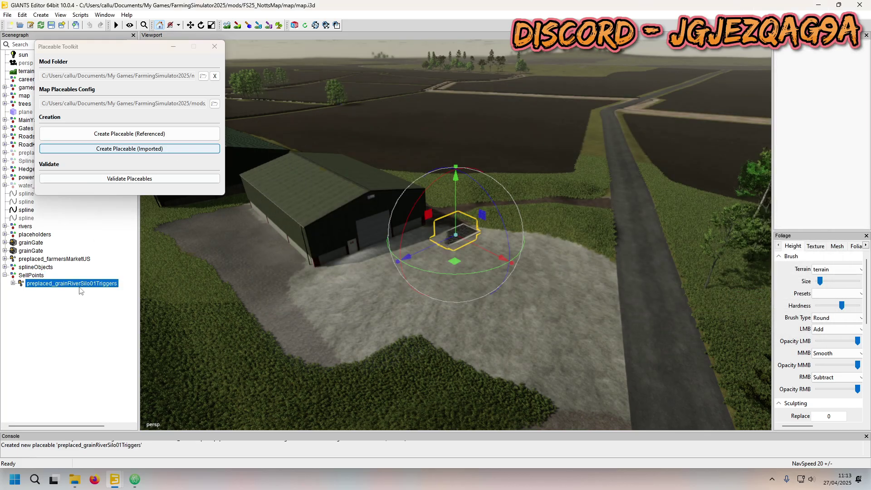
Import sellingStationGeneric02 into the SellPoints group as the second grain sell point.
click(34, 276)
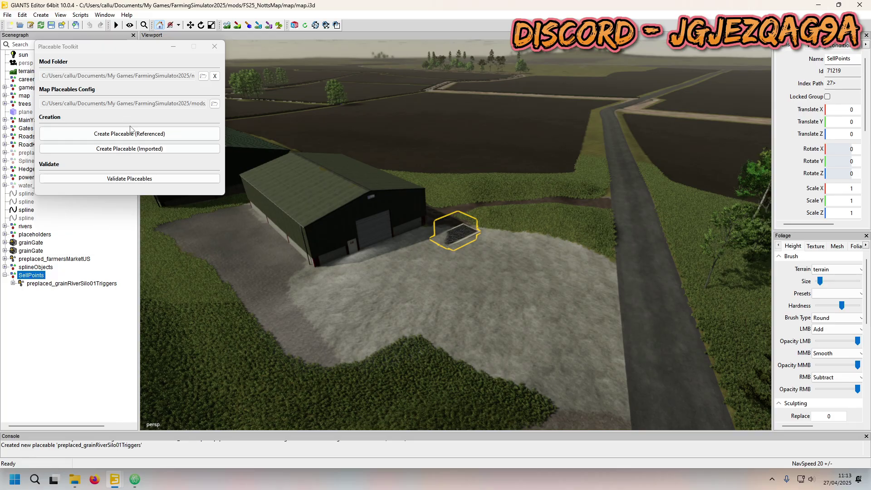
click(129, 149)
double_click(391, 159)
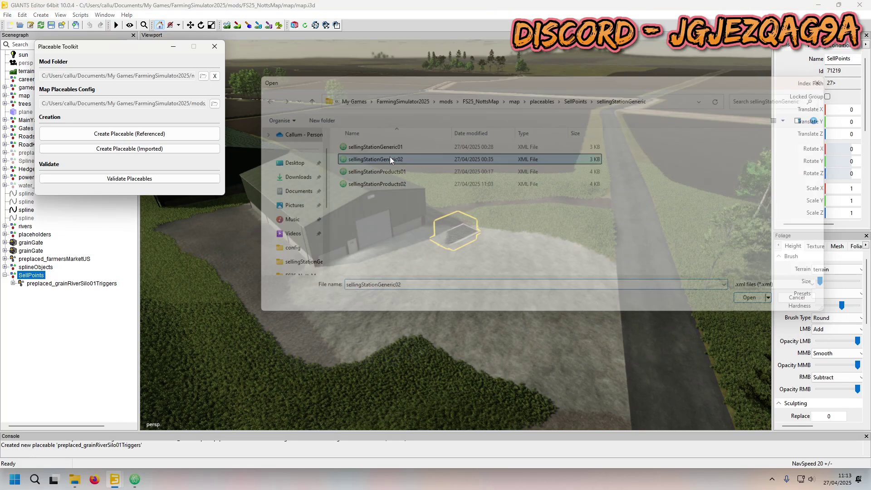
Import sellingStationProducts01 as the first product selling station and check its parts.
click(151, 150)
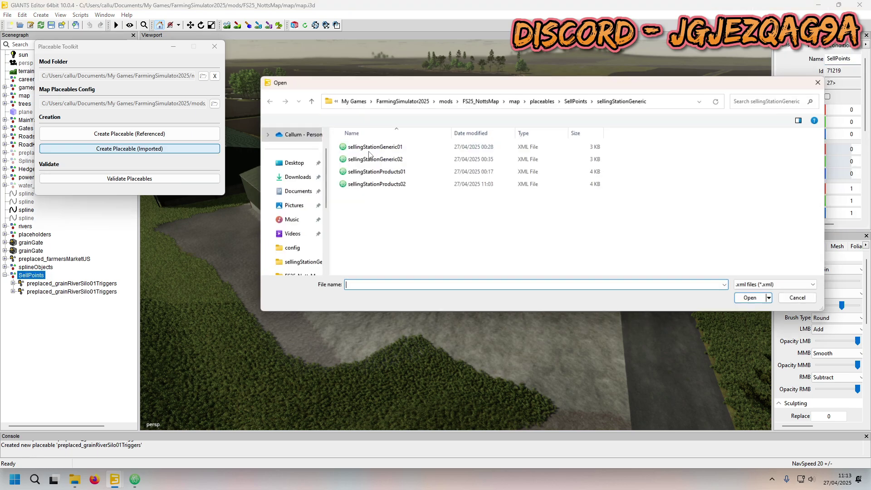
double_click(372, 177)
click(126, 151)
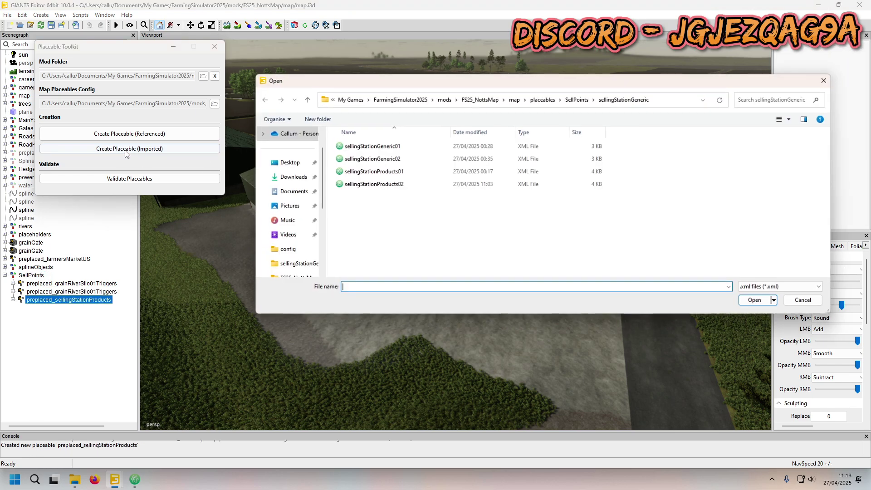
double_click(396, 183)
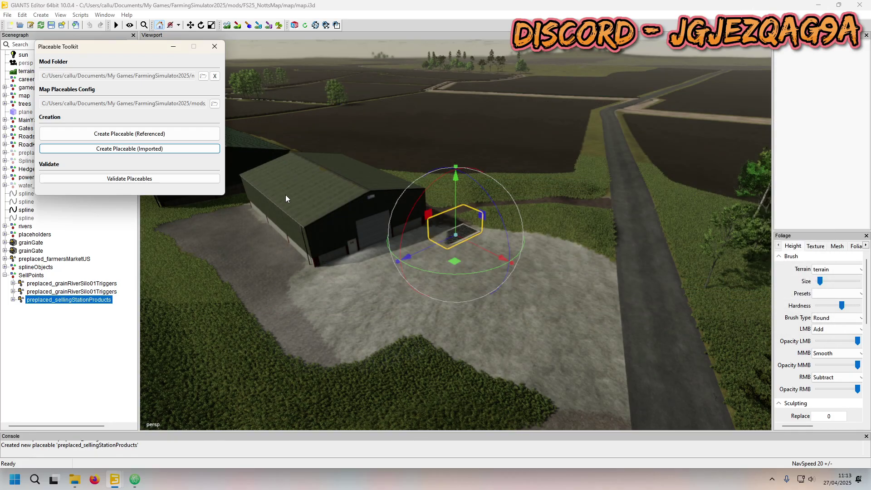
click(81, 333)
click(79, 299)
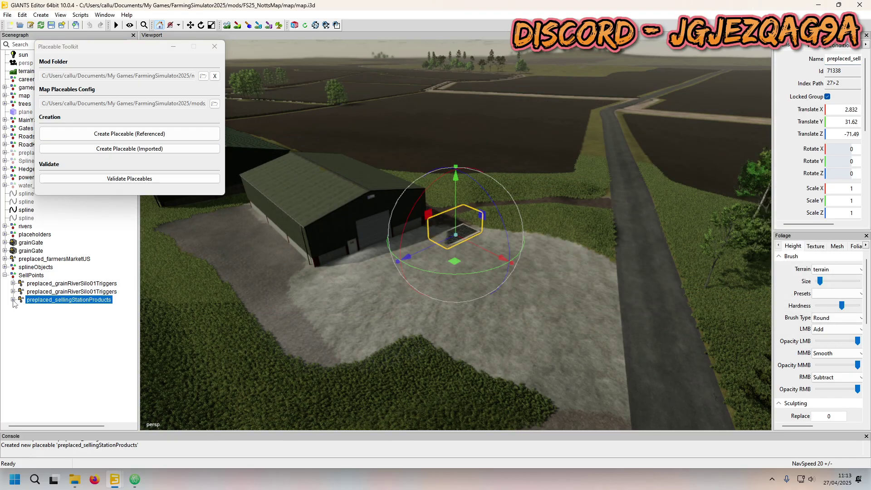
click(13, 299)
click(52, 333)
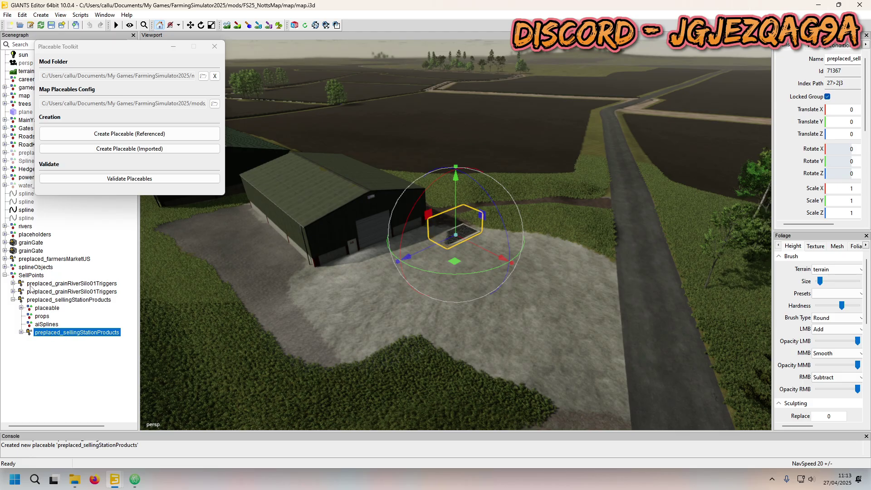
click(12, 300)
click(31, 275)
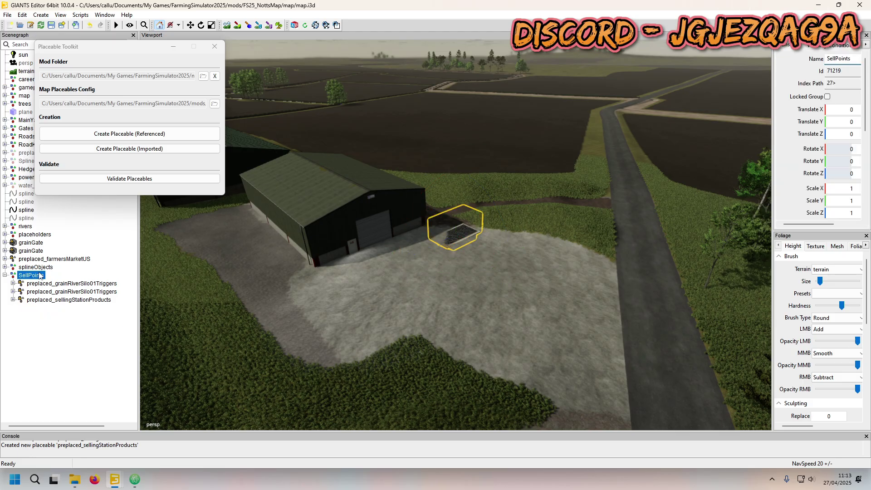
Import sellingStationProducts02 as the second product selling station.
click(129, 149)
click(385, 186)
double_click(384, 185)
drag(52, 310, 91, 285)
Rename the first grain sell point to Grain01.
click(91, 284)
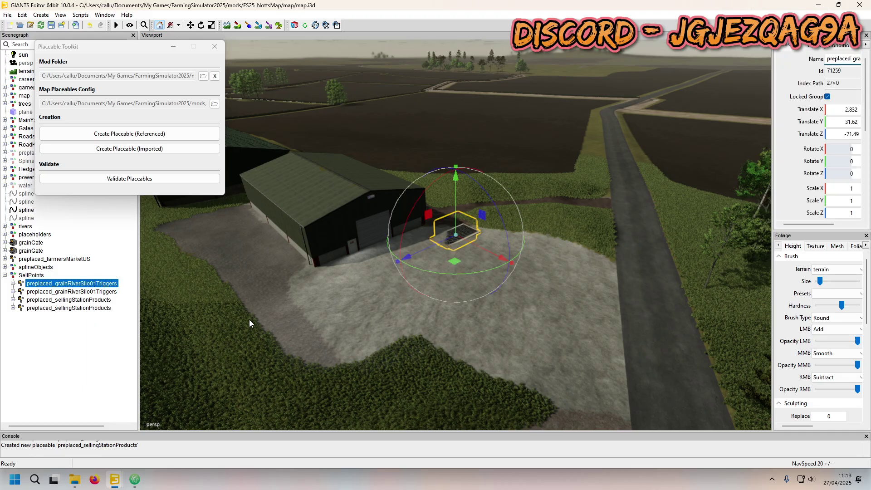
click(88, 292)
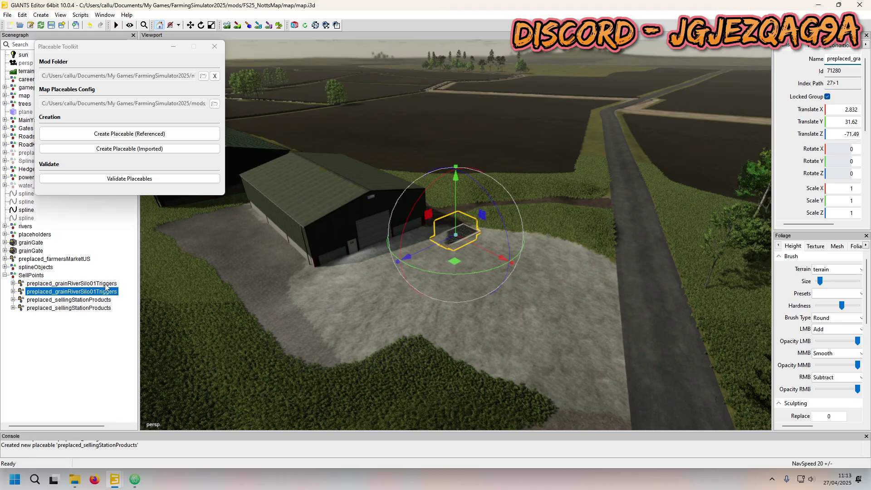
click(105, 284)
drag(770, 93, 749, 93)
double_click(826, 58)
text(Gr)
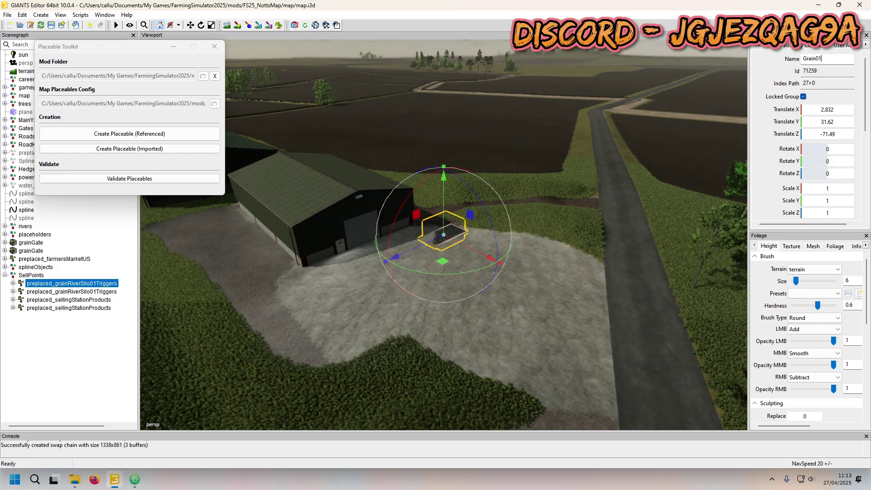
text(ain01)
key(Return)
Rename the second grain sell point to Grain02.
click(59, 292)
double_click(814, 59)
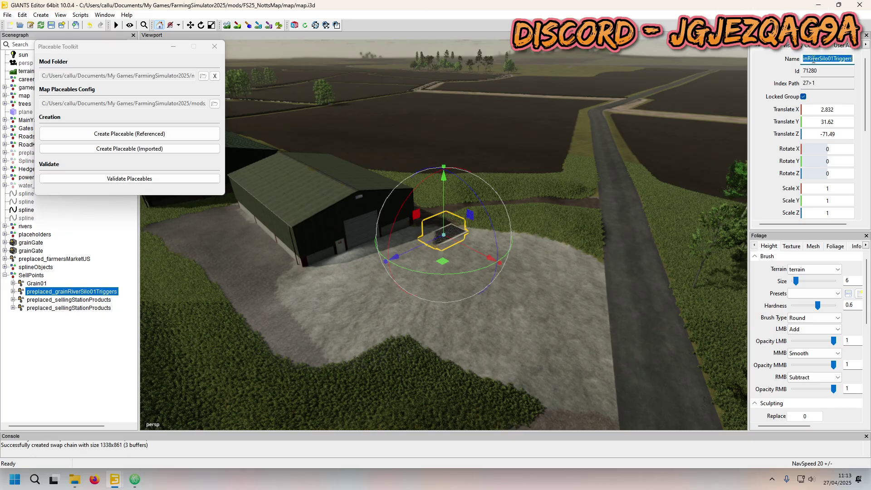
text(Grain02)
key(Return)
Name the two product selling stations Product1 and Product2.
click(76, 300)
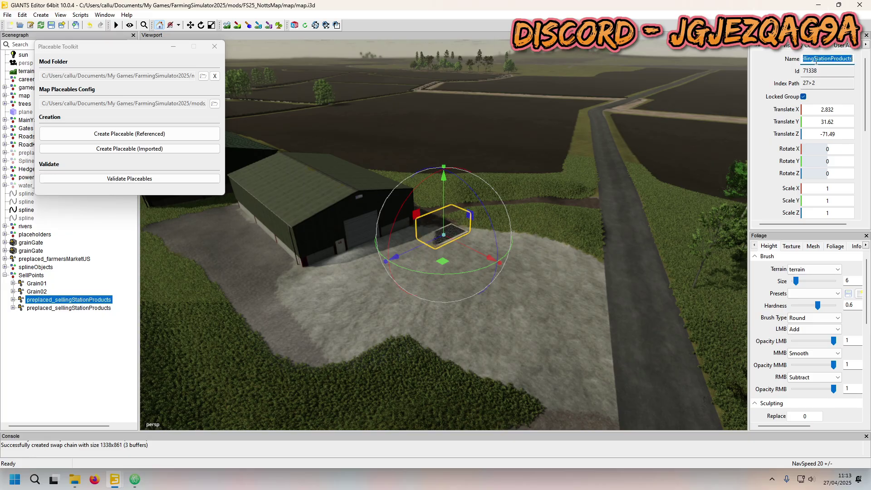
text(Product1)
click(155, 318)
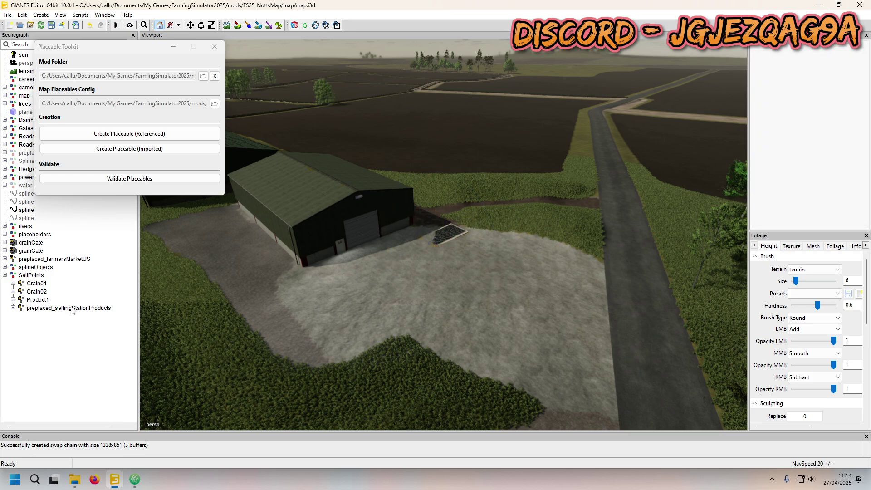
click(447, 232)
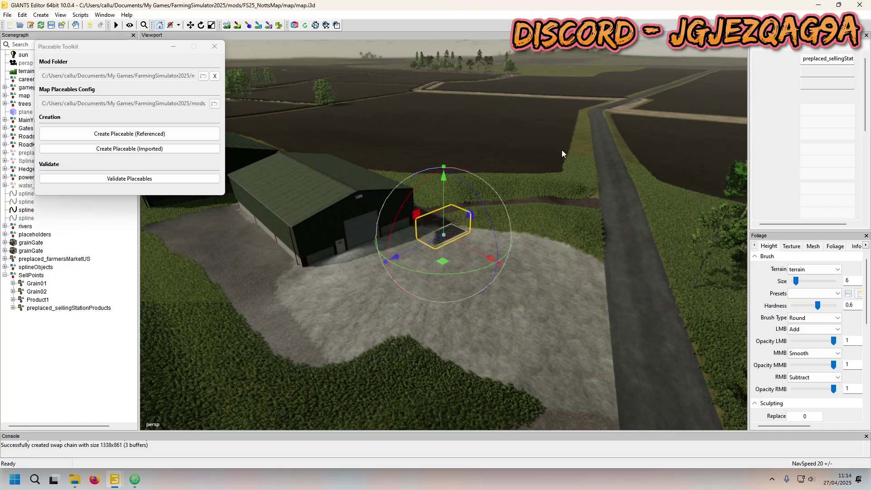
double_click(826, 58)
text(Product2)
Confirm the Product2 name and move Grain02 to a new spot across the yard.
click(72, 334)
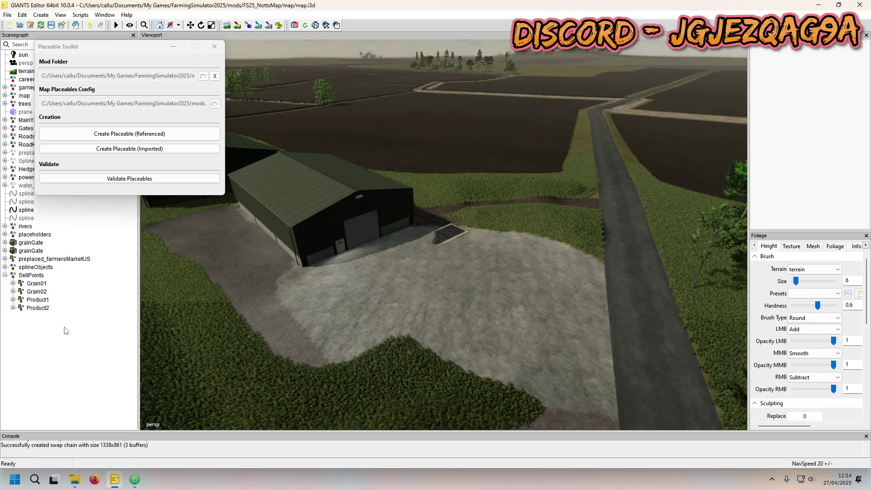
click(36, 292)
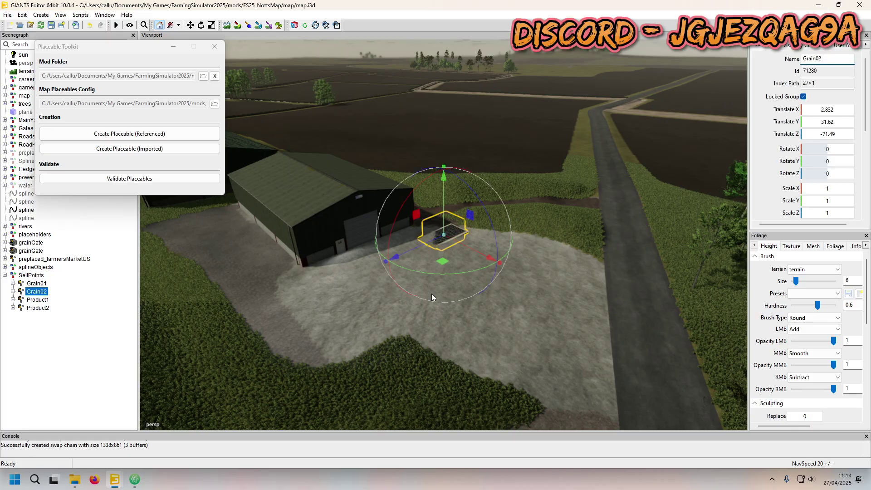
drag(443, 235, 551, 270)
right_drag(536, 156, 481, 234)
Place Product1 in the yard and tilt it so its grate lies flat.
click(38, 299)
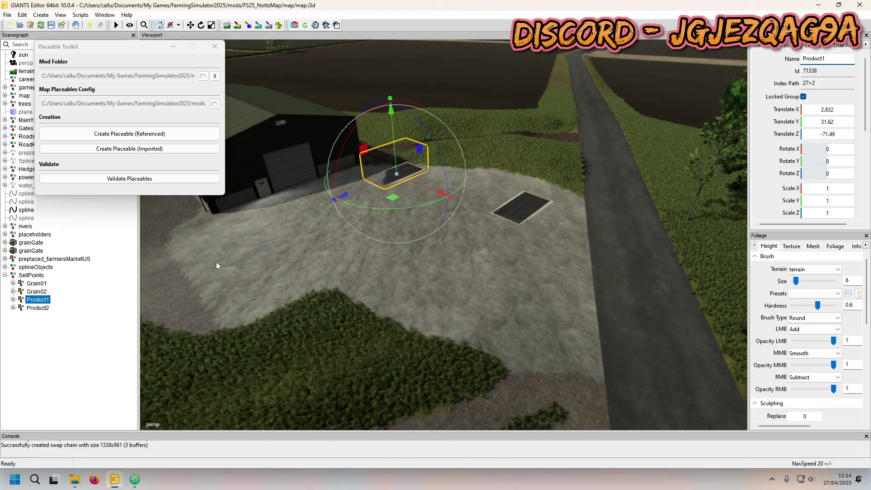
key(ctrl+i)
click(295, 229)
right_drag(302, 222, 356, 241)
drag(356, 241, 365, 241)
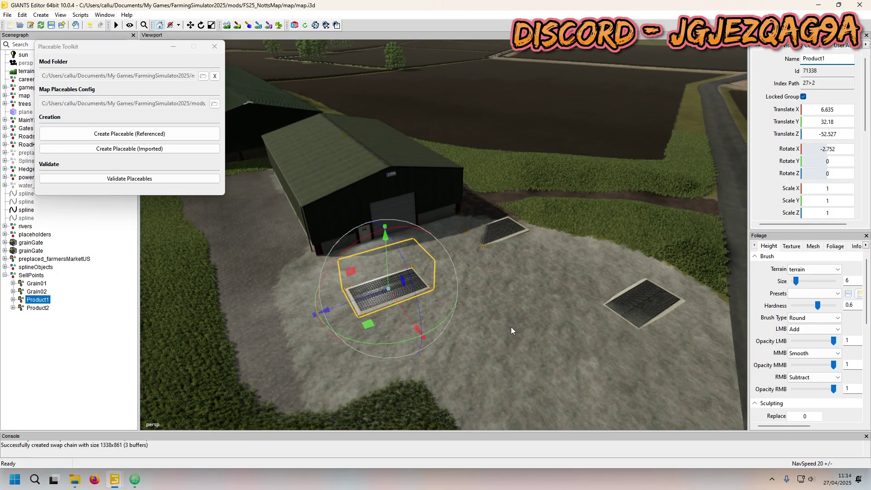
Tilt Grain01 to the ground, then move Product2 to the front of the yard and level it.
click(36, 283)
drag(460, 200, 459, 200)
click(37, 307)
middle_drag(454, 286, 417, 285)
drag(448, 314, 464, 307)
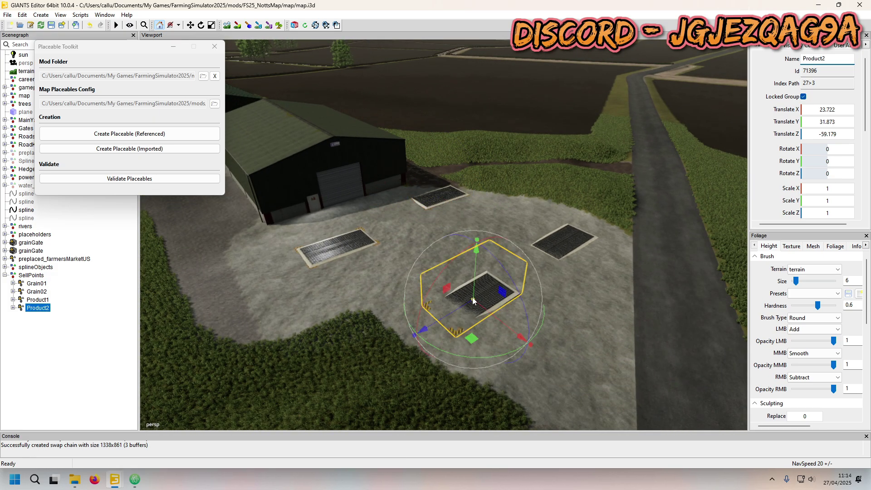
drag(441, 271, 452, 306)
scroll(471, 257, up, 5)
middle_drag(498, 265, 15, 346)
Close the Placeable Toolkit without saving the preplaced placeables.
click(49, 359)
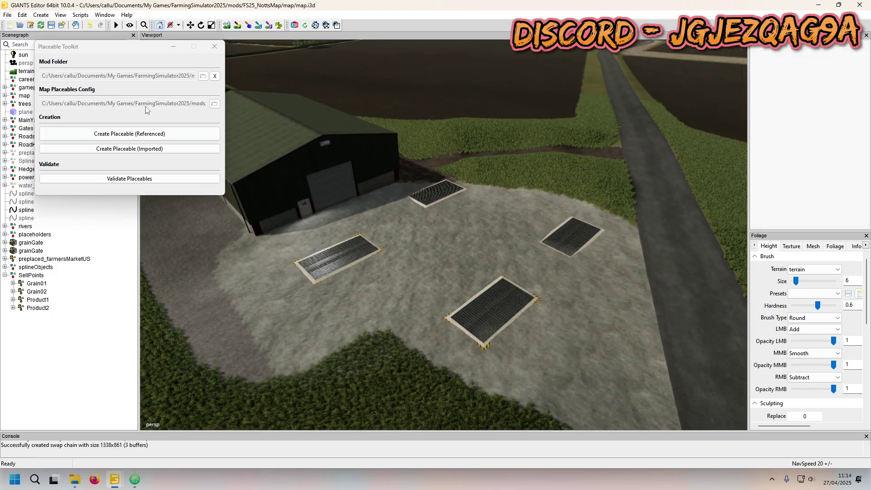
click(215, 48)
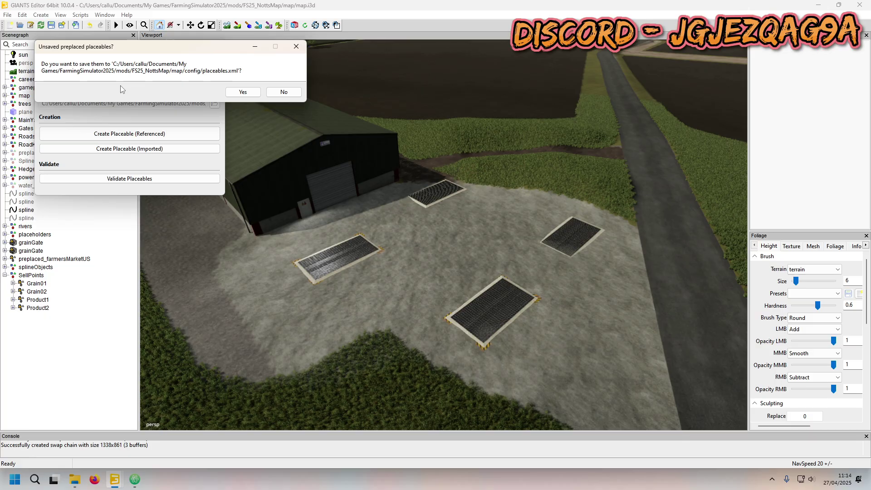
click(284, 92)
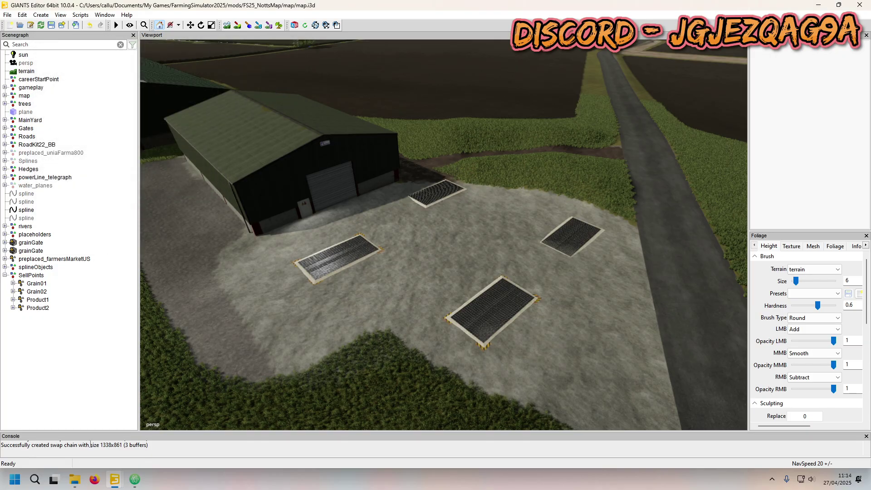
Open FS25_NottsMap's map/config/placeables.xml in Atom, then return to Info To Add.xml.
click(74, 479)
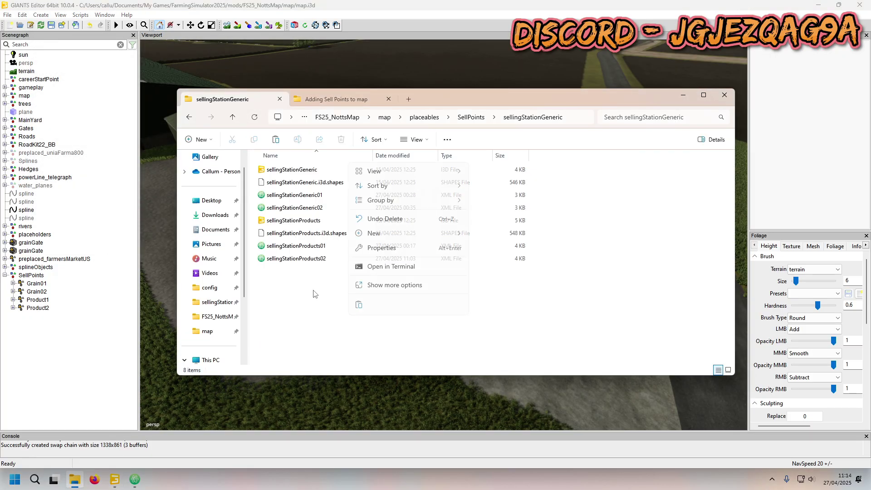
click(425, 117)
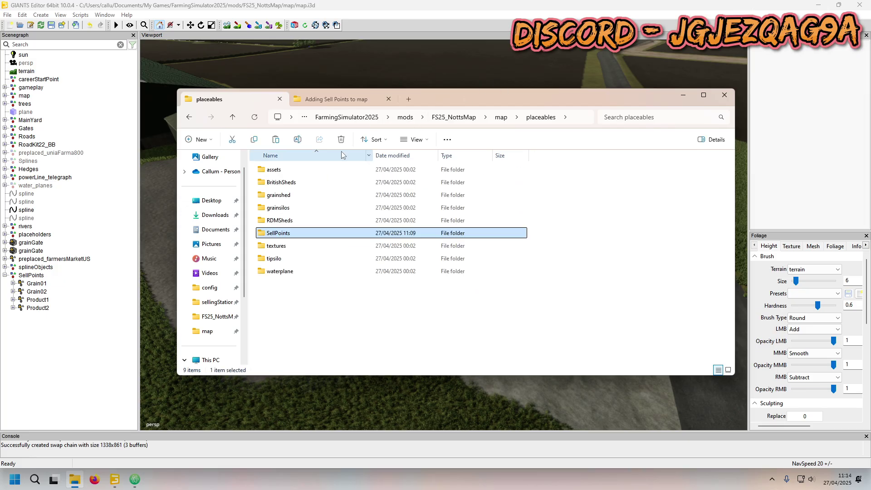
click(449, 117)
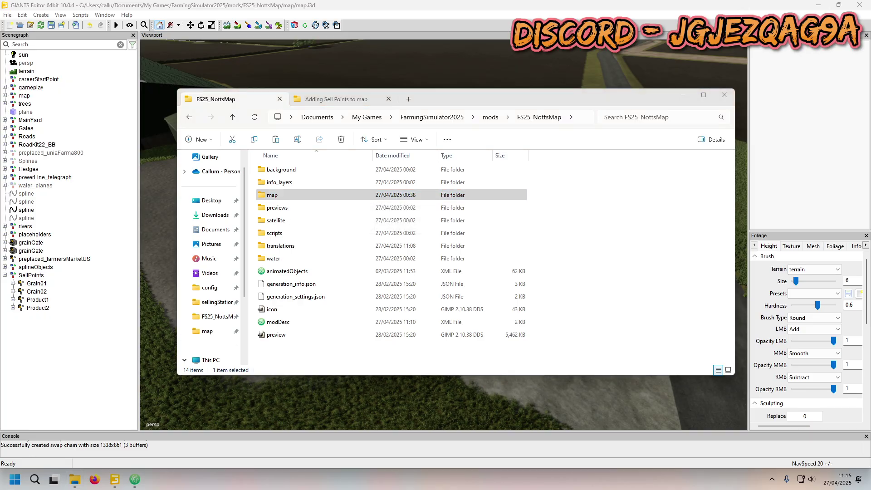
double_click(320, 196)
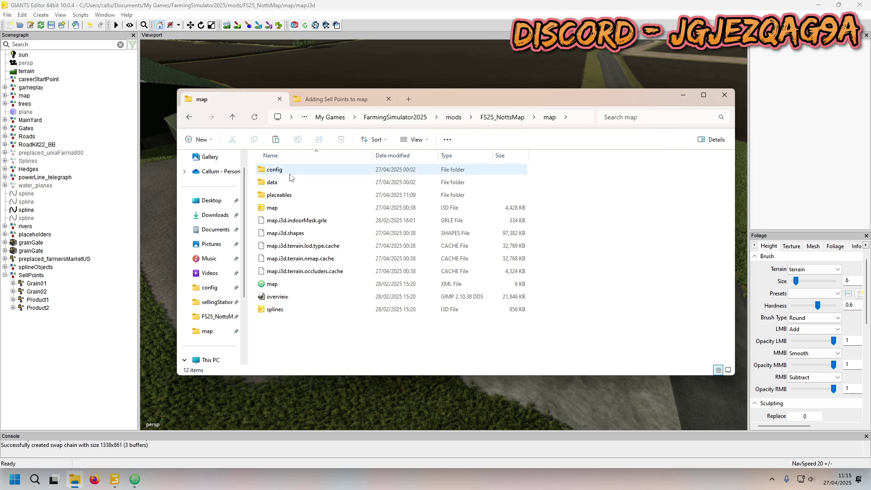
double_click(273, 168)
scroll(294, 309, down, 1)
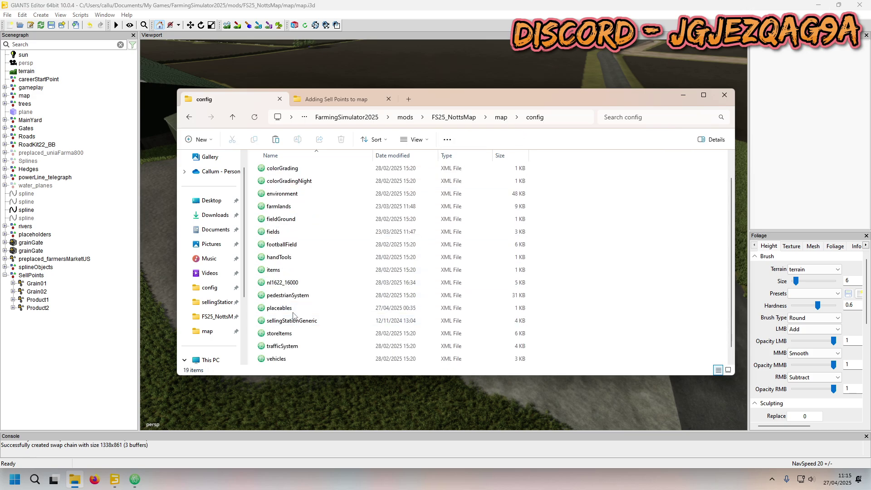
double_click(291, 309)
click(323, 138)
click(195, 27)
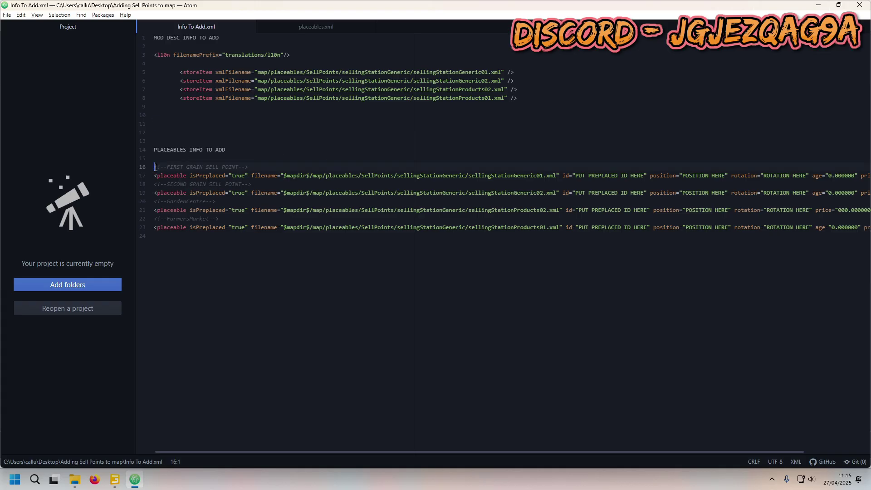
Copy the four sell point entries from the notes and paste them at line 13 of placeables.xml.
drag(155, 167, 864, 237)
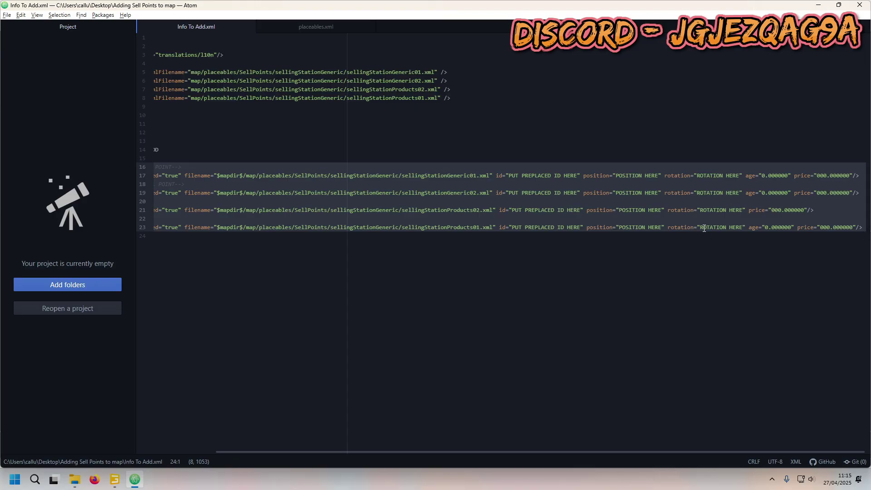
click(410, 453)
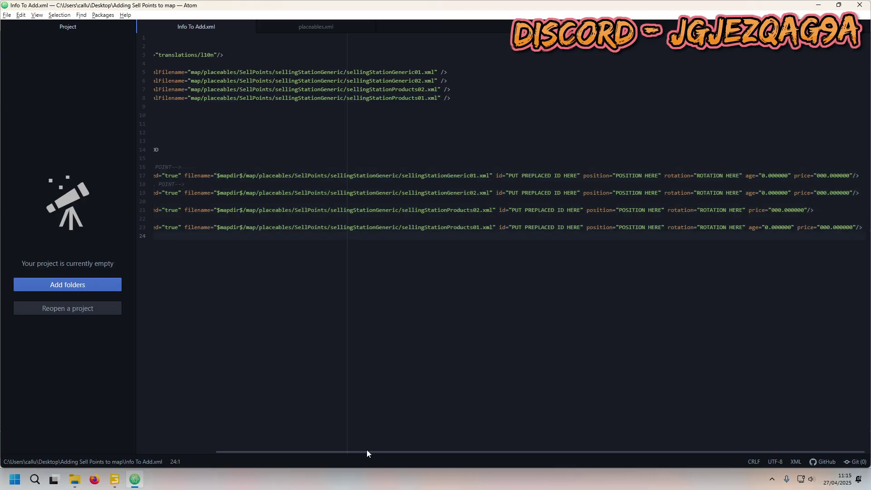
drag(367, 451, 306, 452)
click(301, 27)
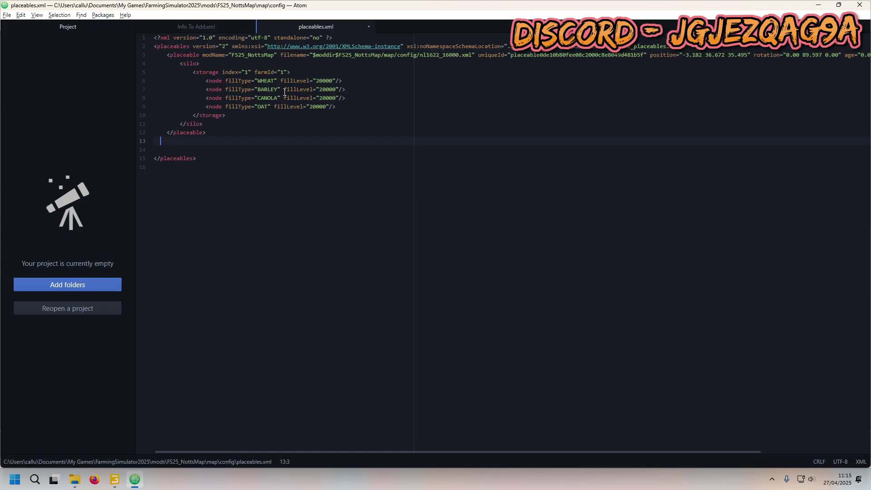
key(ctrl+v)
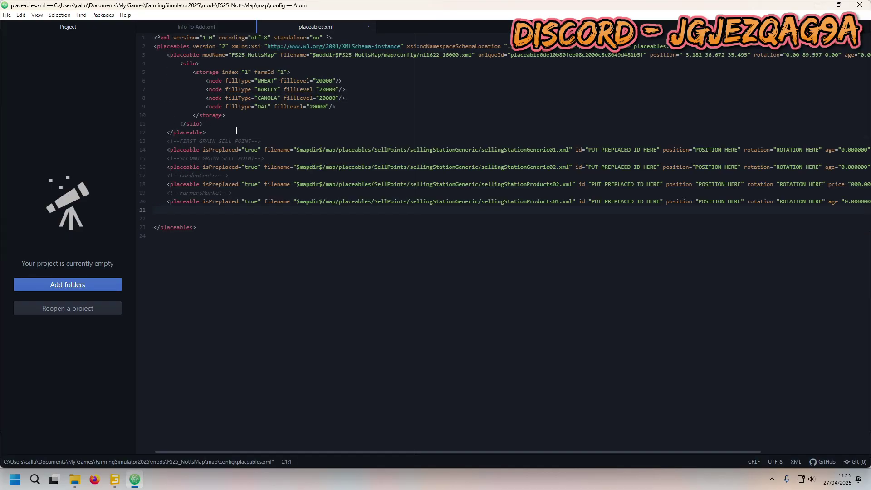
Restore the existing silo placeable block after accidentally deleting it.
drag(206, 133, 133, 57)
key(BackSpace)
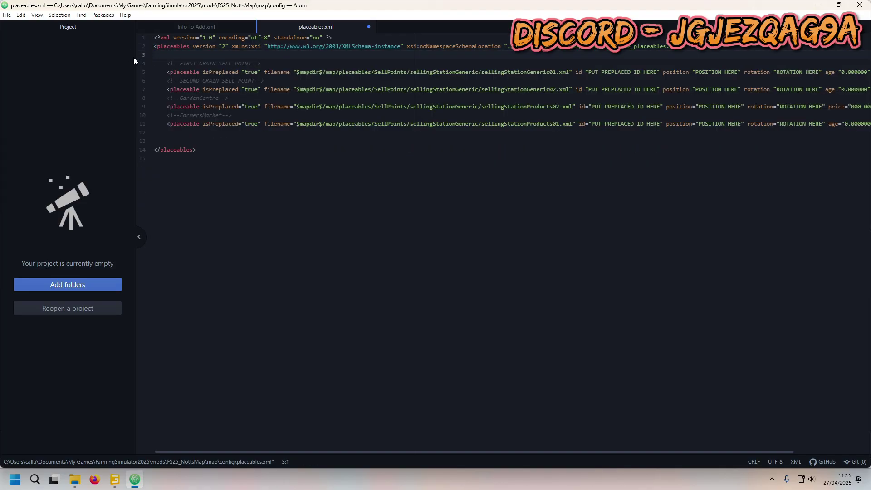
key(ctrl+z)
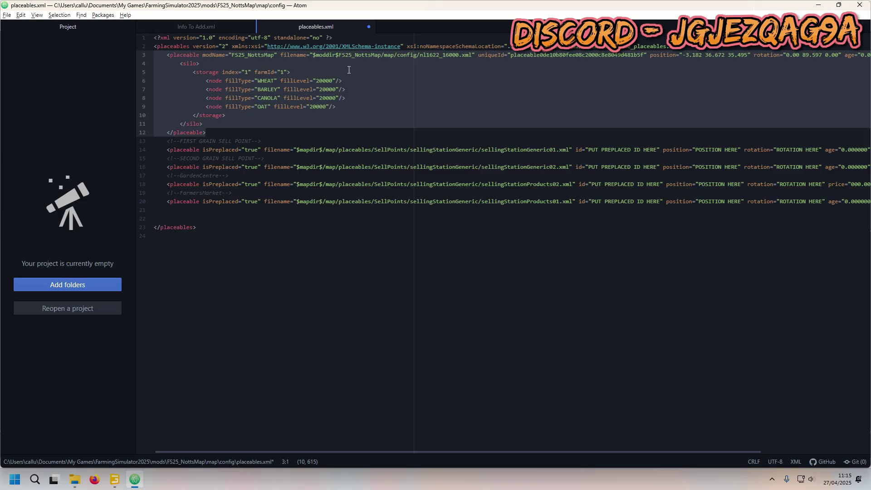
click(365, 58)
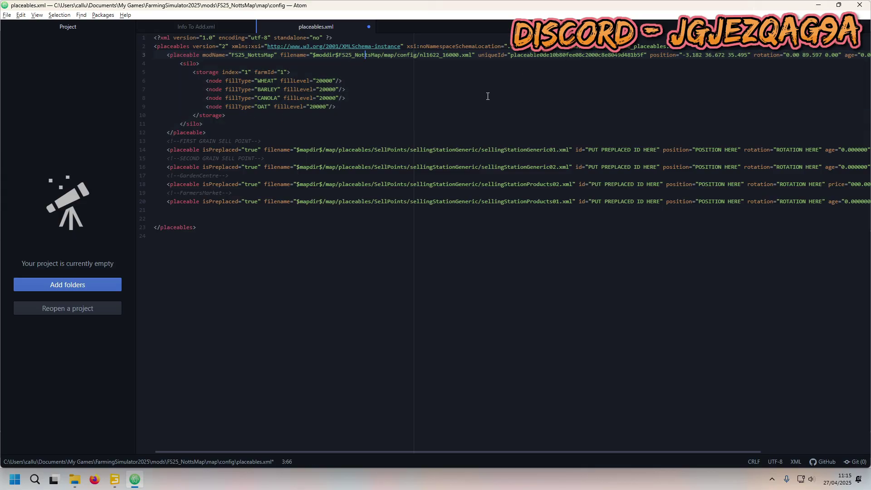
Select the sell point file path on line 14.
click(218, 210)
drag(202, 64, 304, 97)
click(339, 107)
click(343, 151)
drag(343, 150, 339, 152)
click(344, 151)
drag(341, 150, 564, 150)
Check the Adding Sell Points to map folder in File Explorer, then return to the config folder.
click(75, 480)
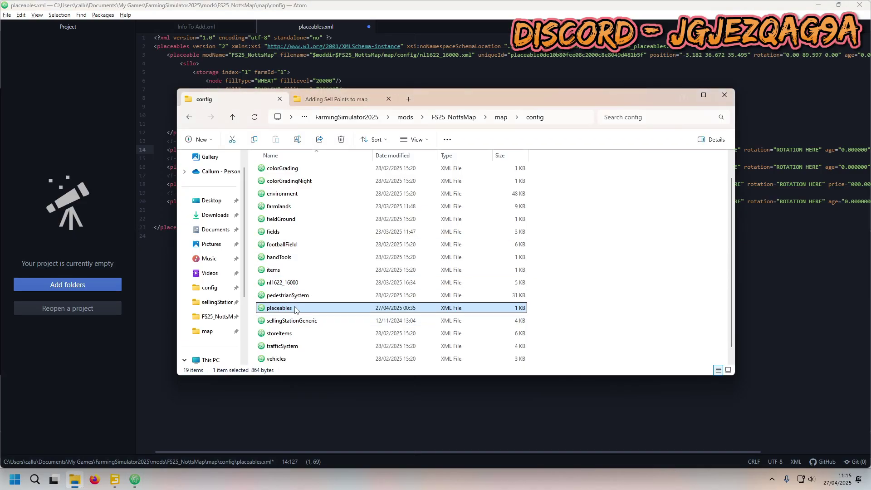
click(354, 100)
click(231, 100)
click(363, 63)
Inspect Product2's xmlFilename in its User Attributes in GIANTS Editor.
mouse_move(116, 479)
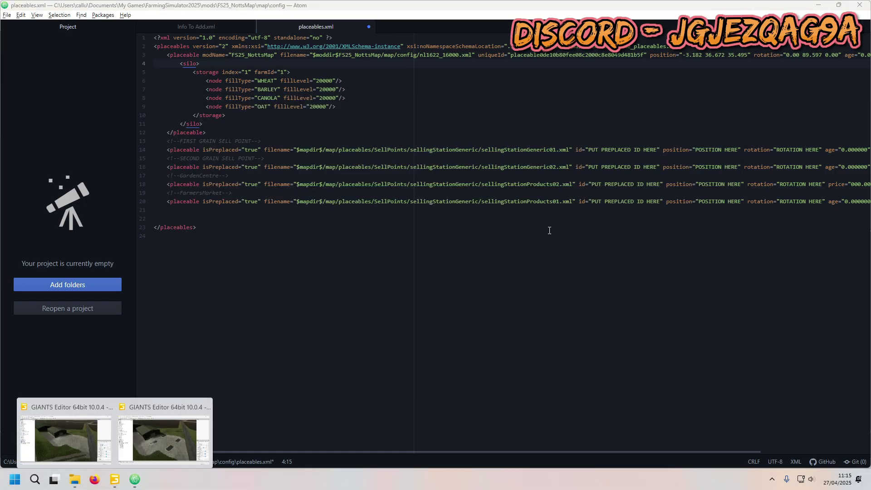
click(175, 433)
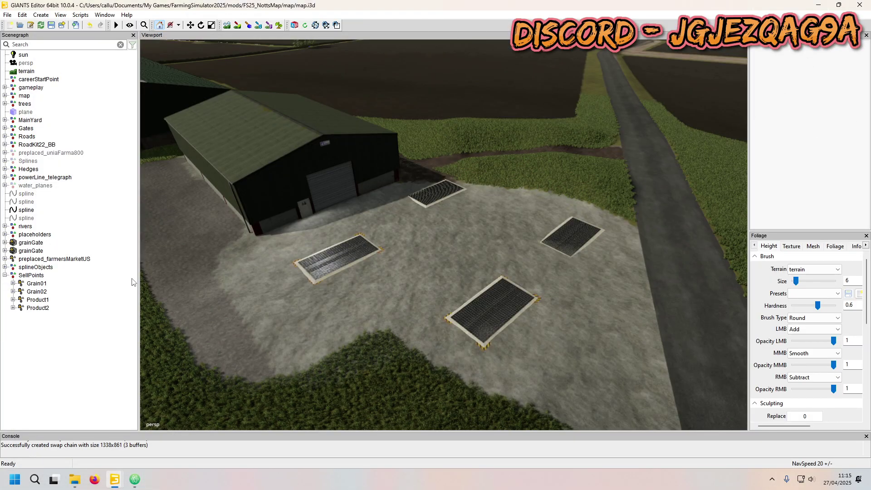
click(38, 308)
click(840, 48)
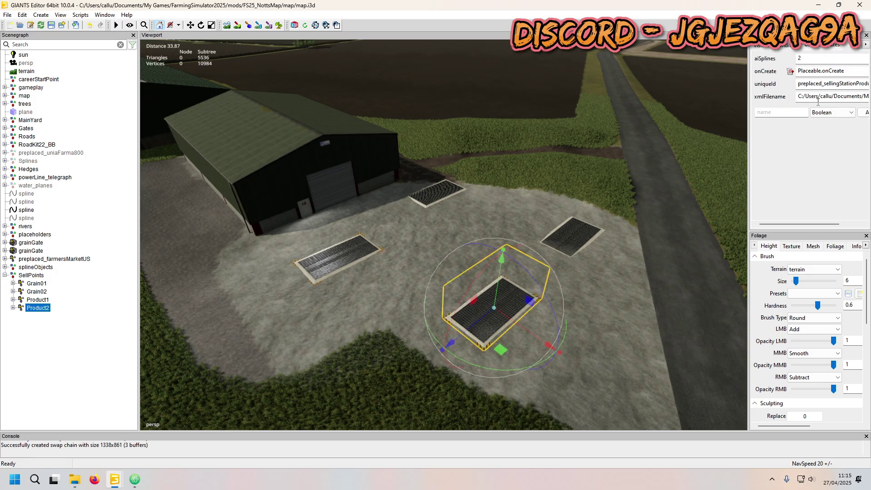
click(840, 96)
Close the duplicate GIANTS Editor window without saving, then go back to placeables.xml.
mouse_move(115, 479)
mouse_move(99, 438)
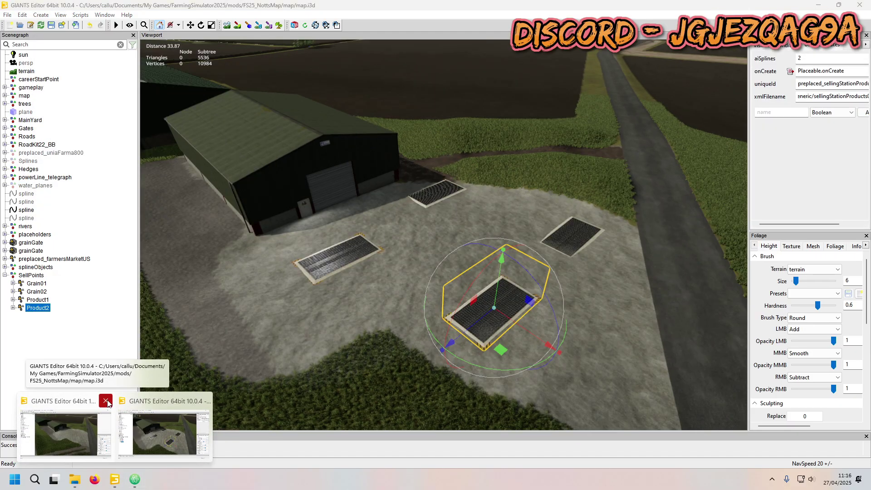
click(105, 401)
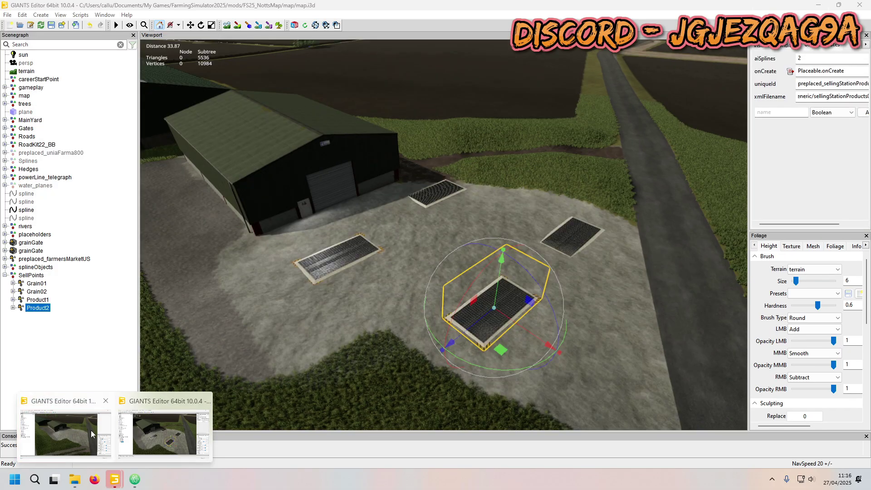
click(66, 433)
click(463, 239)
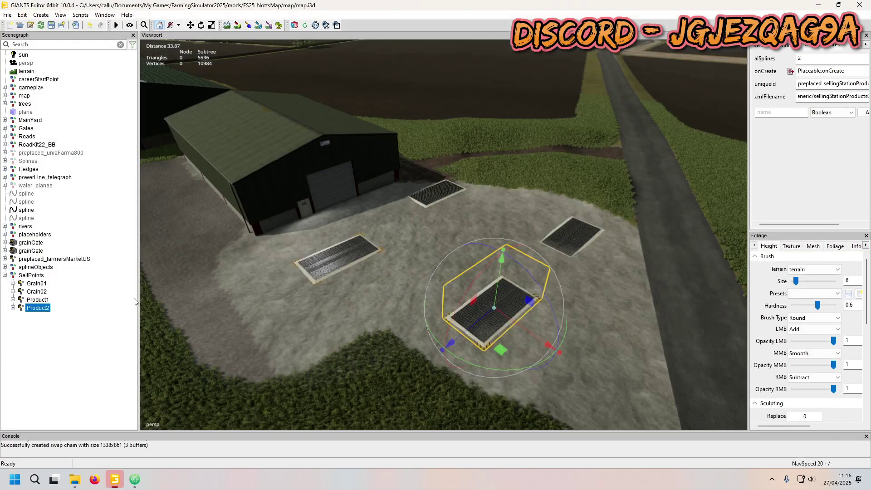
click(66, 334)
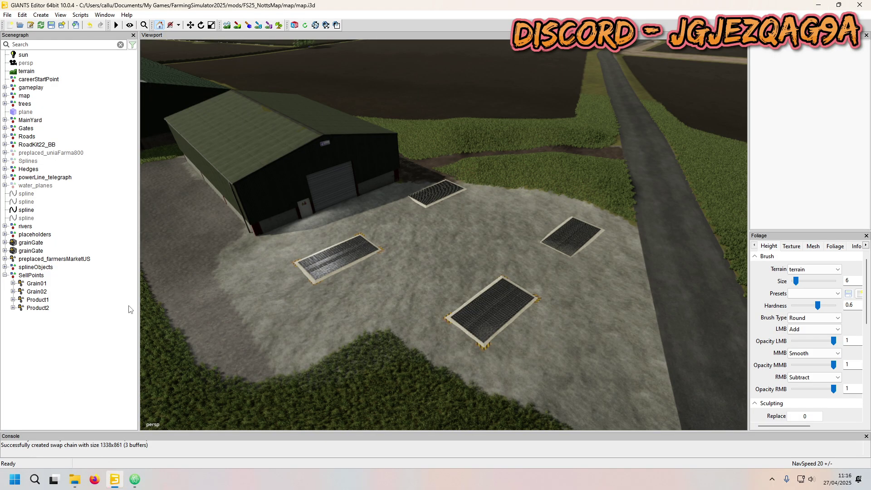
click(135, 479)
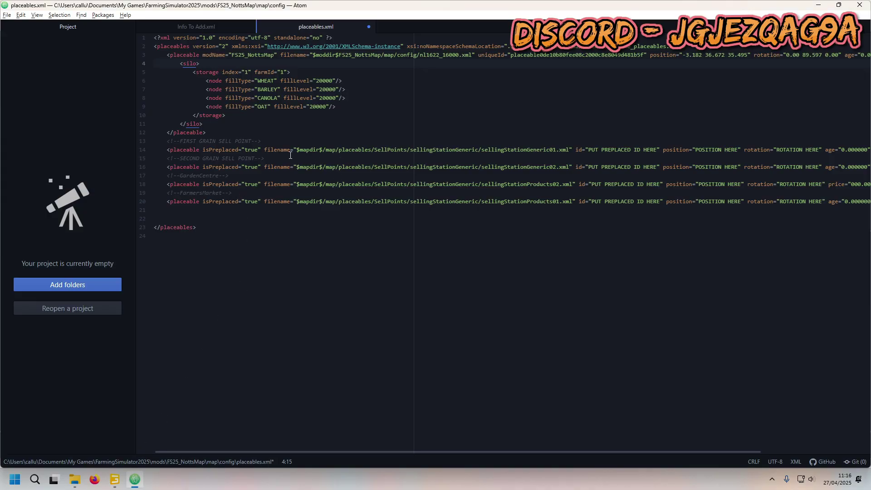
Highlight the FIRST and SECOND GRAIN SELL POINT, GardenCentre and FarmersMarket comments in turn.
drag(167, 141, 278, 140)
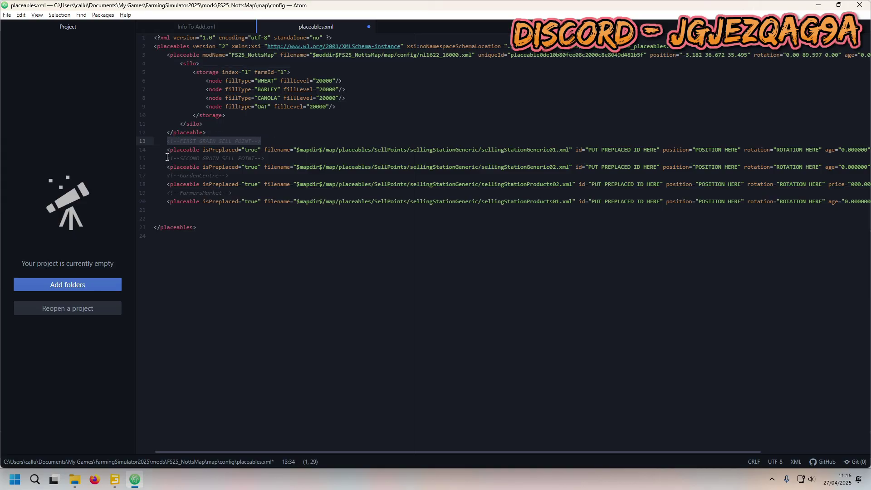
drag(168, 157, 265, 158)
drag(167, 175, 230, 176)
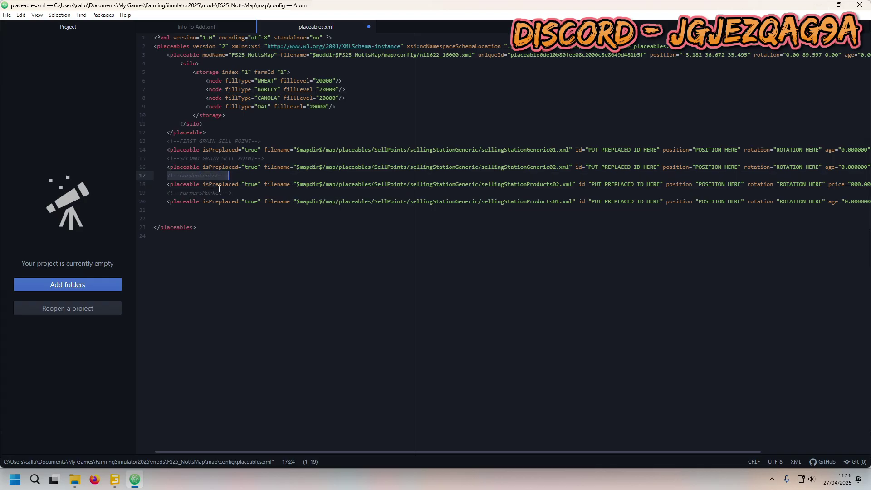
drag(167, 195, 232, 193)
click(241, 193)
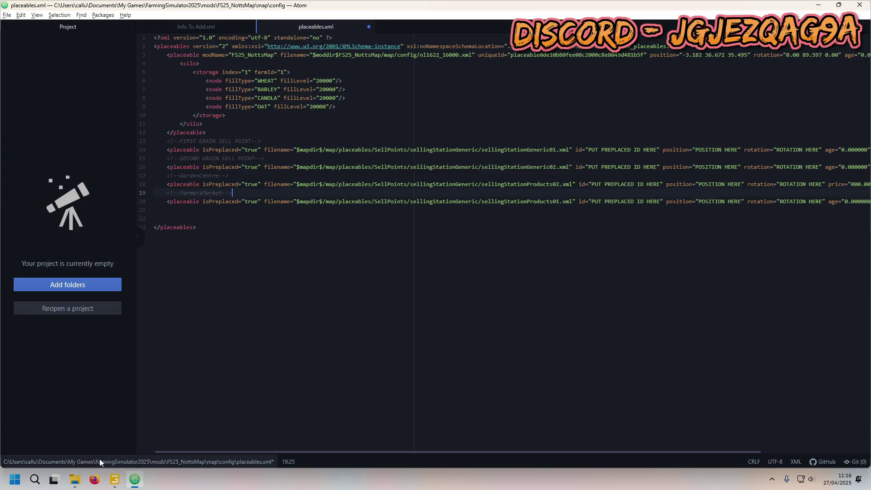
Switch between Atom and GIANTS Editor, ending in GIANTS Editor with Grain01's Id and transform shown.
click(114, 480)
click(135, 480)
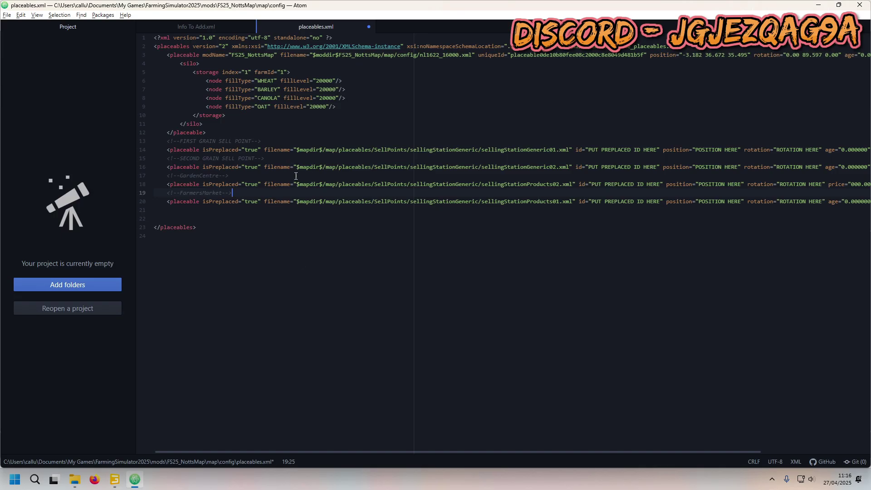
click(116, 480)
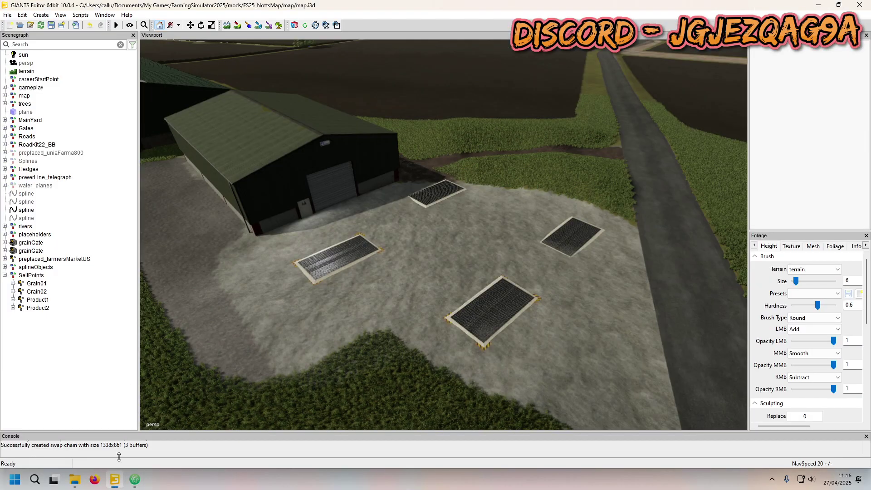
click(135, 480)
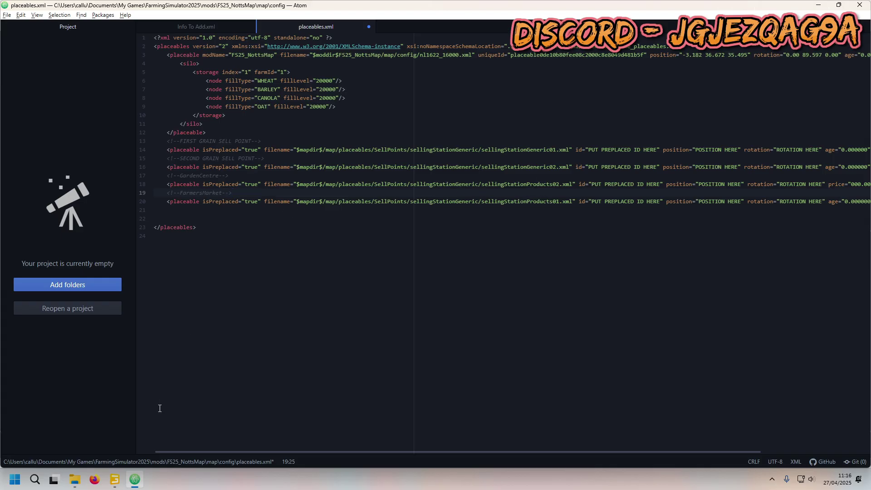
click(75, 479)
click(158, 405)
click(115, 480)
Paste Grain01's uniqueId over line 14's PUT PREPLACED ID HERE placeholder.
click(44, 284)
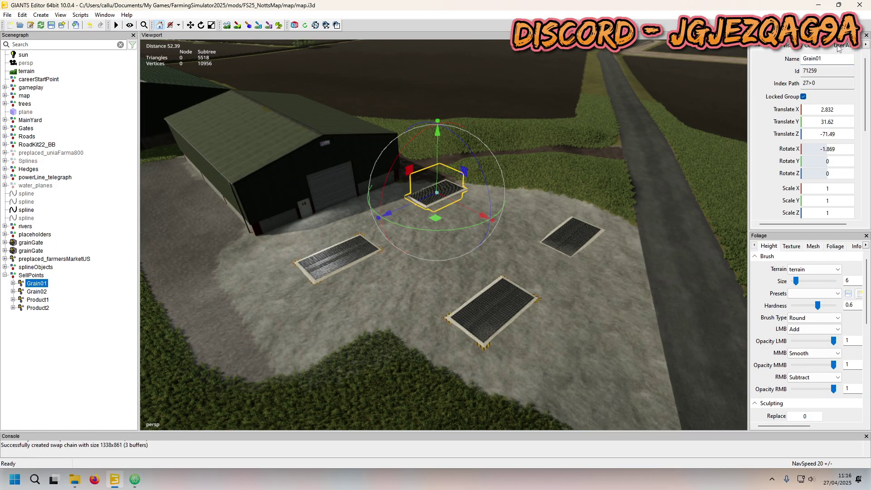
click(134, 480)
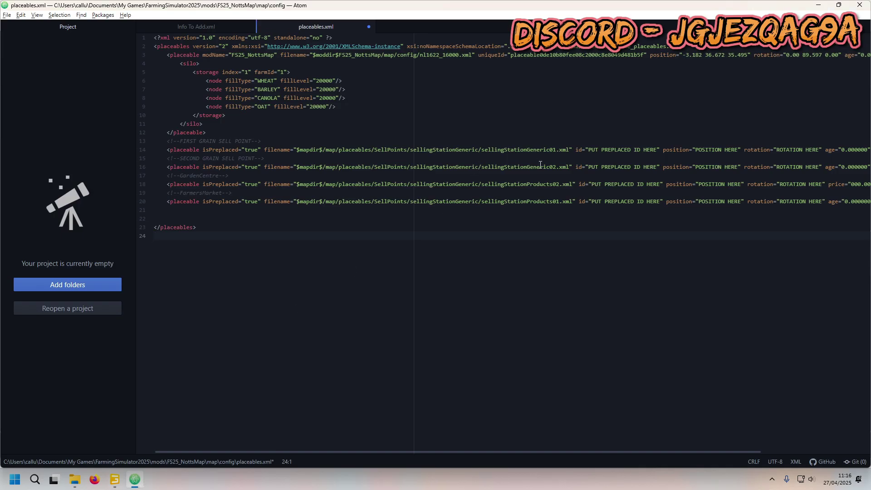
drag(593, 150, 658, 147)
key(alt+Tab)
click(844, 47)
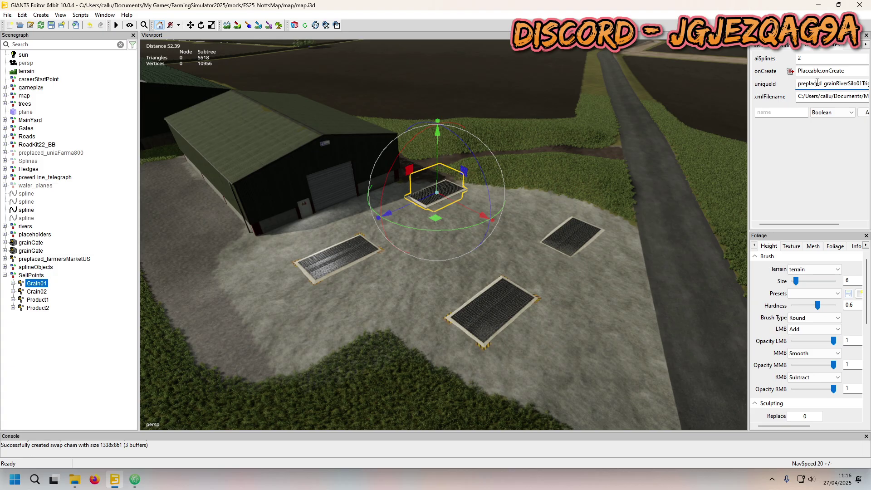
double_click(817, 83)
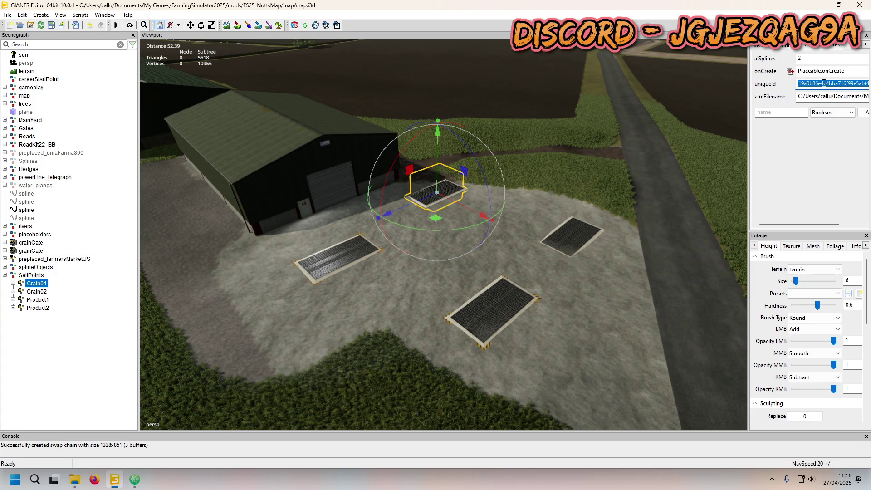
click(135, 479)
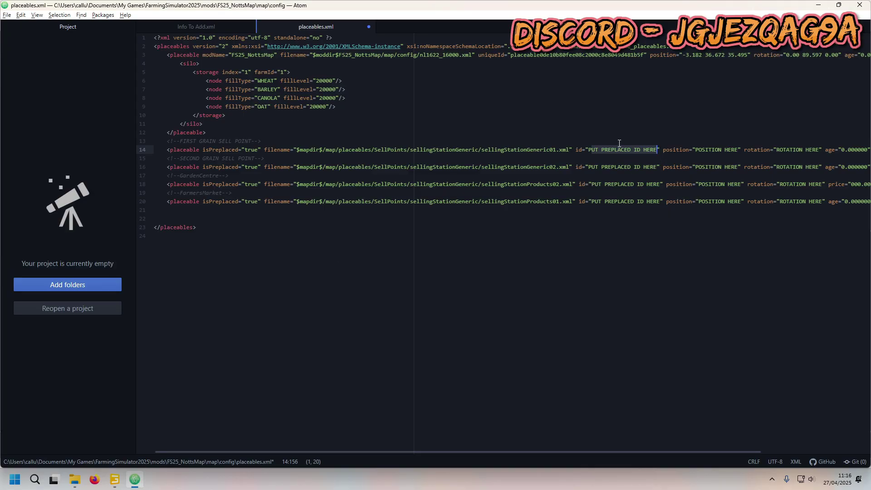
drag(588, 150, 656, 149)
text(preplaced_grainRiverSilo01Triggers_f19a0b86e4c4bba716f99e5abf47e84b)
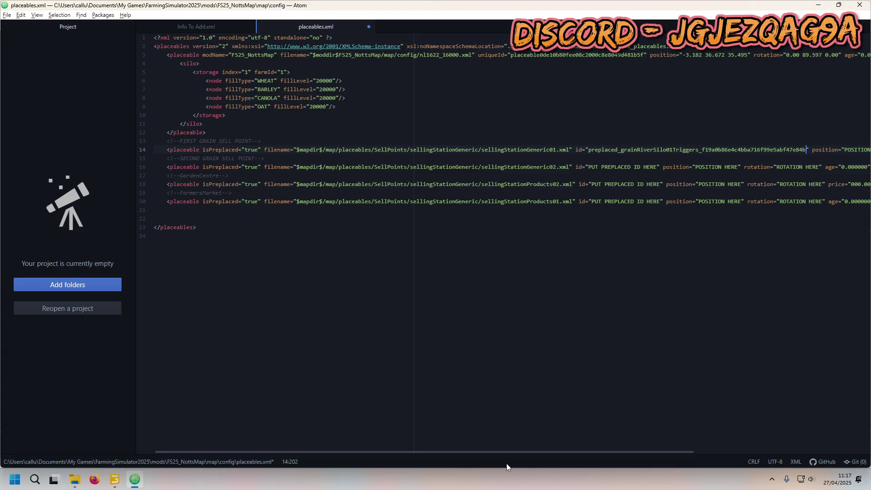
scroll(524, 451, right, 10)
Paste Grain01's position 2.83182526 31.61982536 -71.48967743 over line 14's POSITION HERE.
key(alt+Tab)
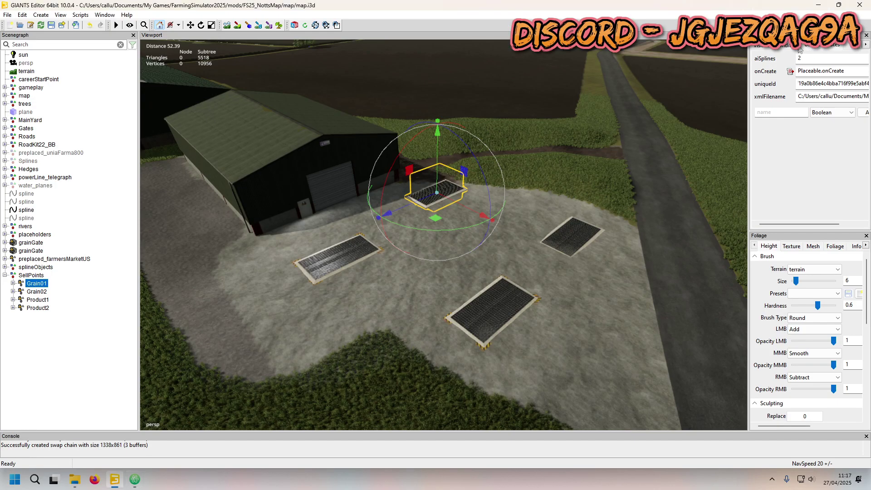
click(790, 46)
click(772, 47)
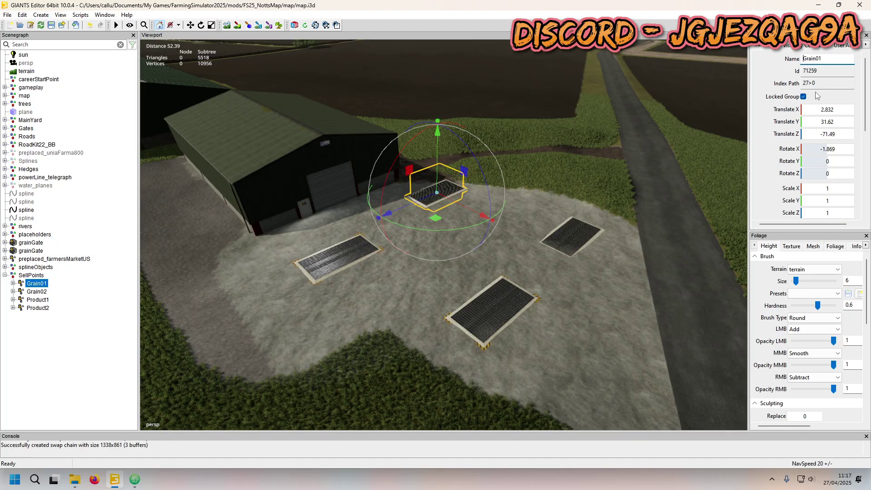
double_click(808, 110)
click(135, 480)
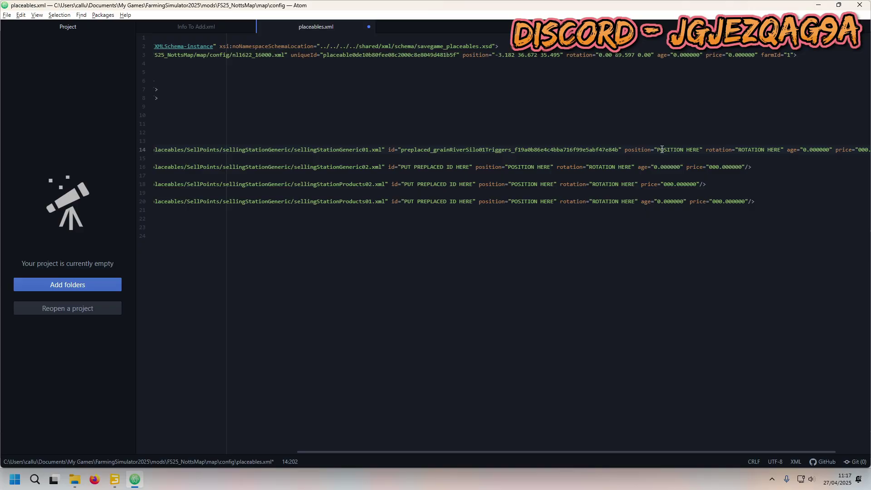
drag(658, 150, 701, 149)
text(2.83182526 31.61982536 -71.48967743)
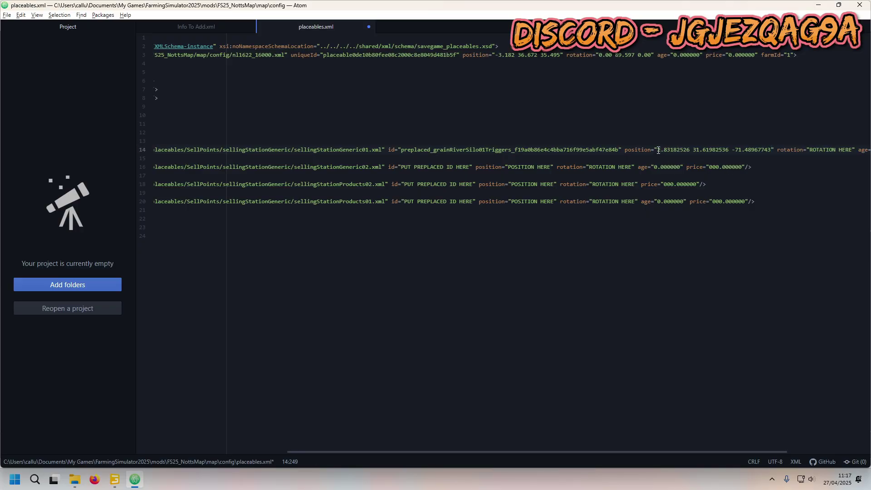
scroll(607, 451, left, 3)
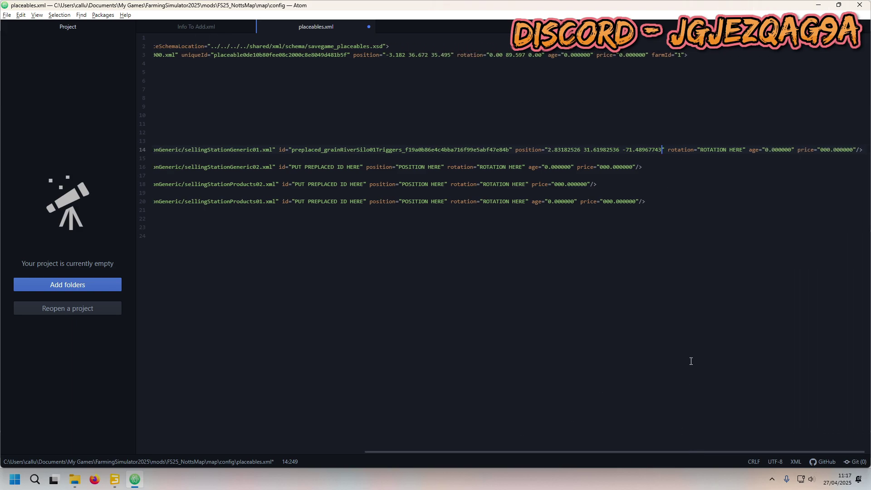
Replace line 14's ROTATION HERE with Grain01's rotation -1.86857057 0 0.
key(alt+Tab)
click(832, 151)
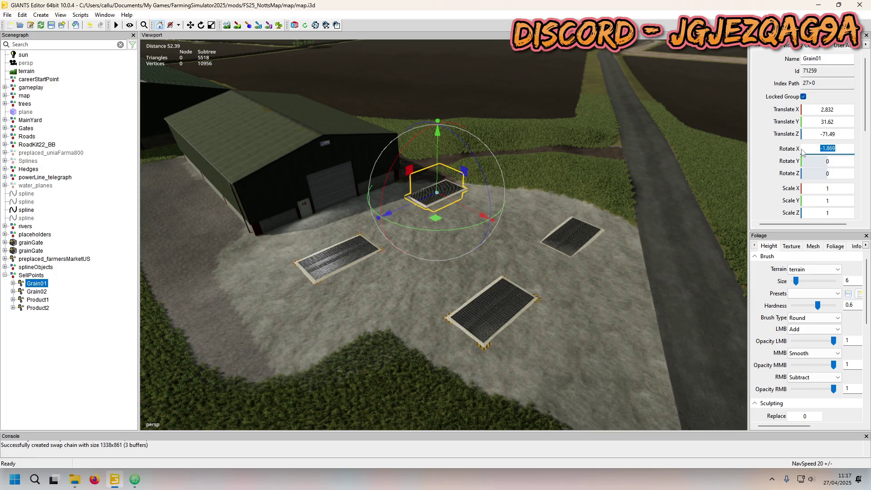
key(alt+Tab)
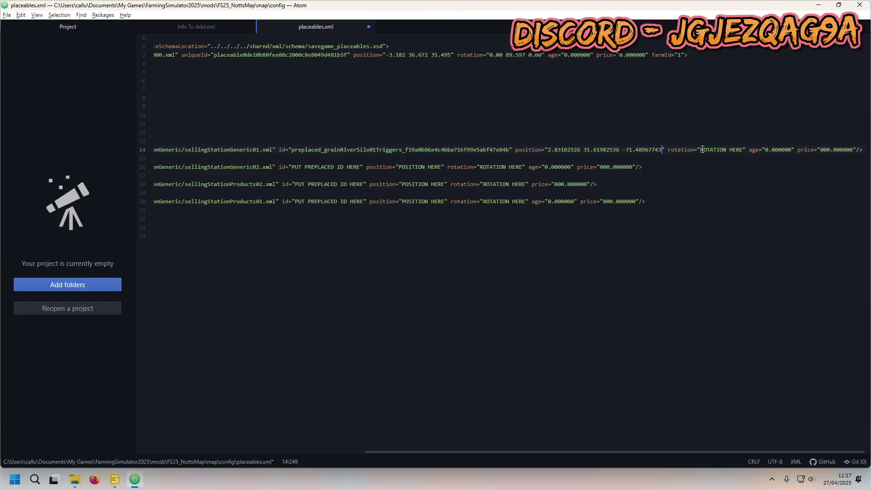
drag(703, 149, 742, 149)
text(-1.86857057 0 0)
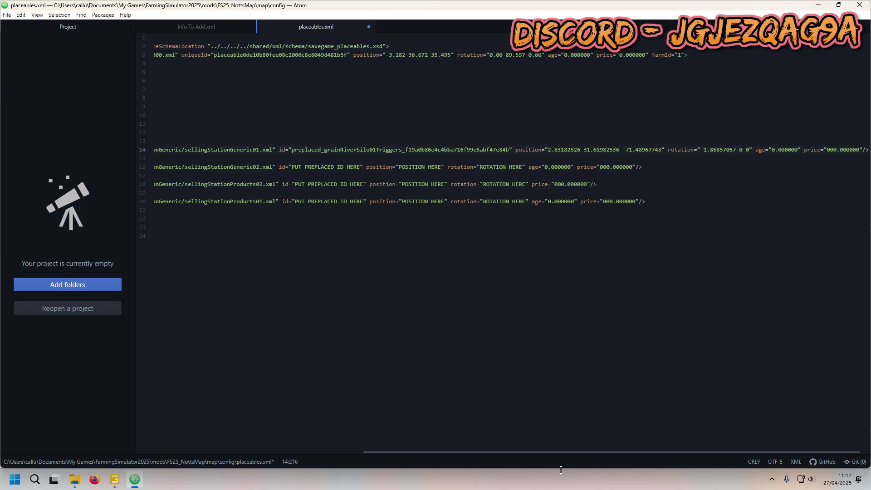
drag(521, 453, 318, 452)
key(alt+Tab)
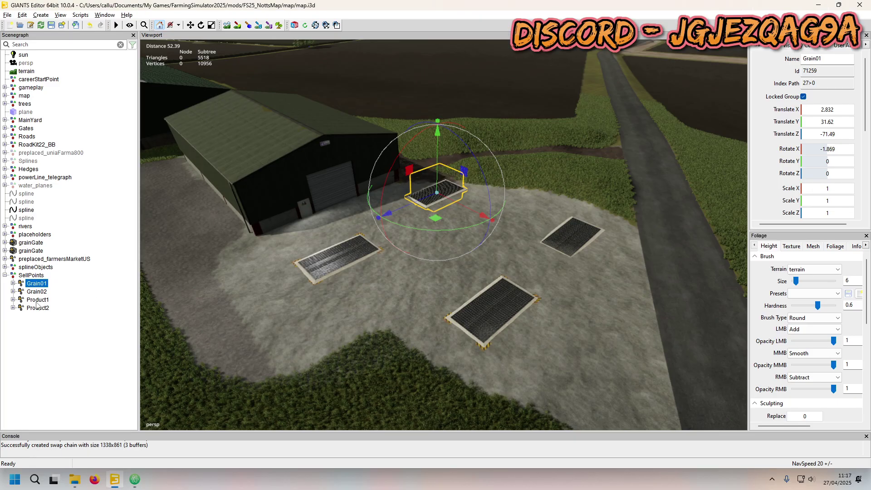
Paste Grain02's position 22.93634987 31.39189529 -76.07327271 into line 16.
click(38, 293)
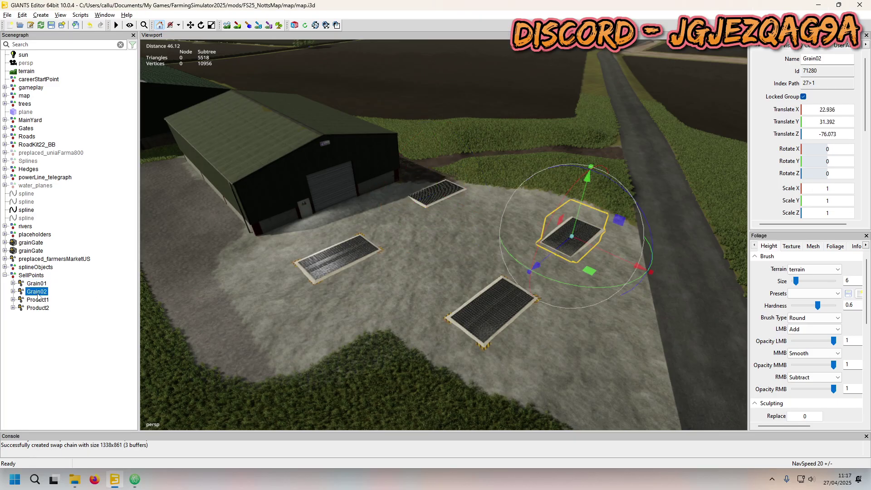
click(825, 109)
click(134, 480)
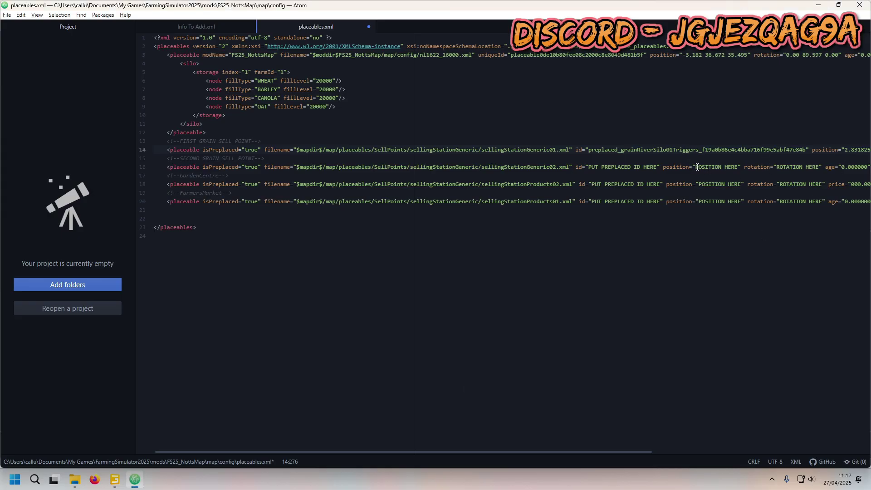
drag(697, 167, 739, 168)
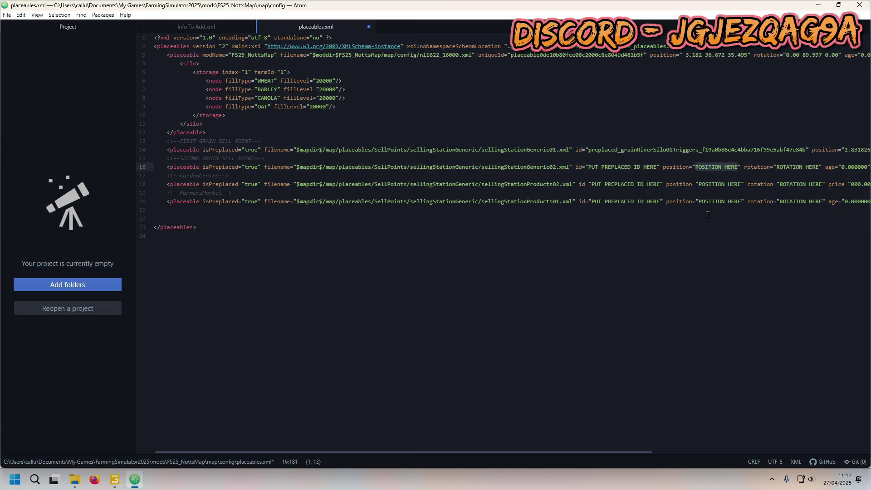
text(22.93634987 31.39189529 -76.07327271)
drag(546, 452, 726, 450)
Set line 16's rotation to Grain02's 0 0 0.
key(alt+Tab)
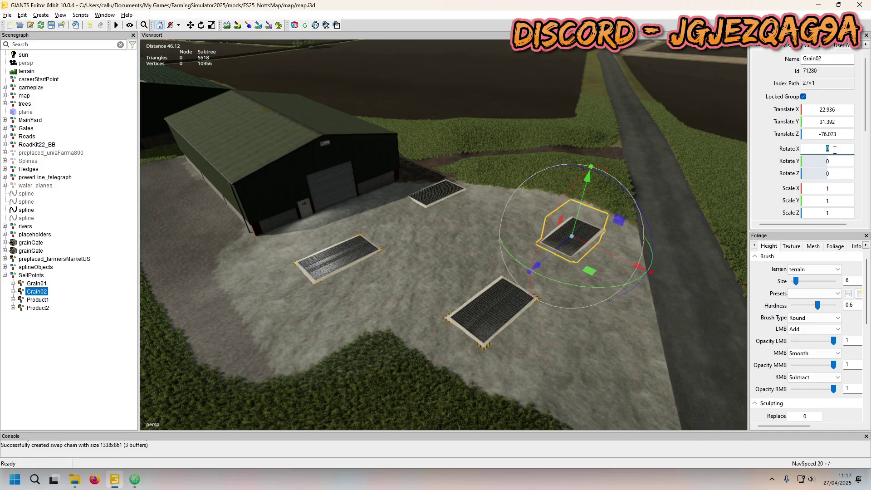
key(alt+Tab)
key(alt+Tab)
key(alt+Tab)
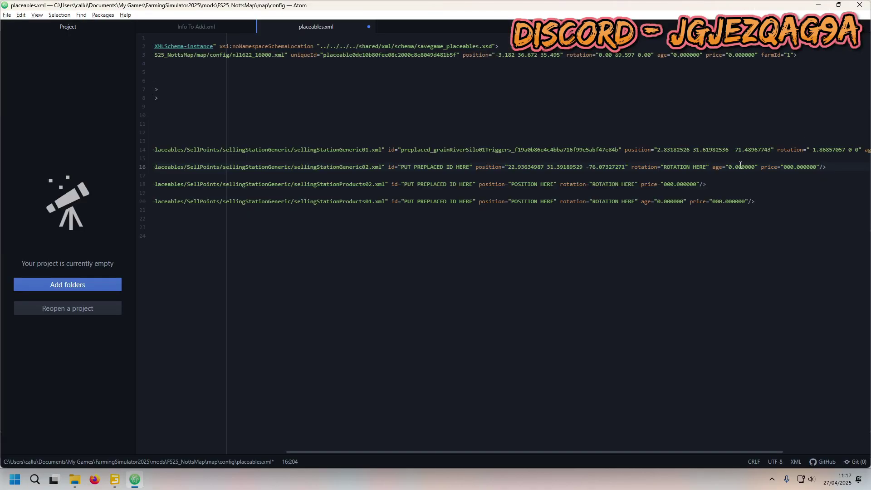
drag(666, 168, 706, 167)
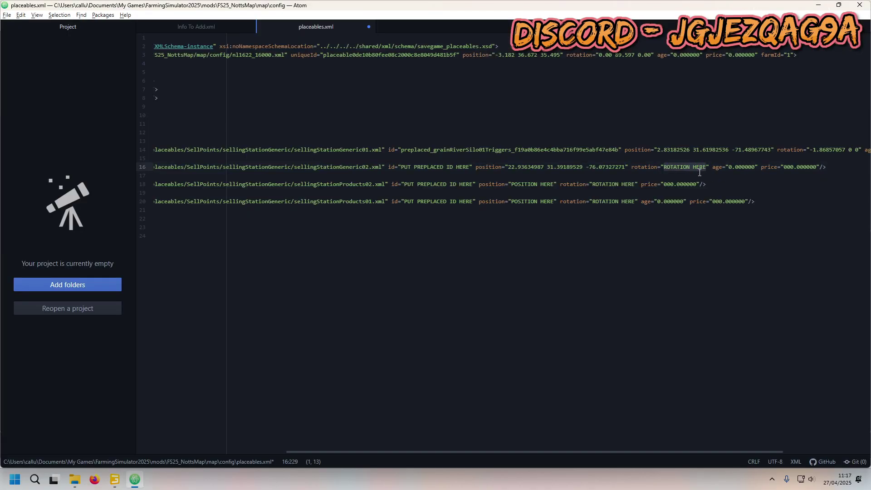
text(0 0 0)
Paste Grain02's uniqueId over line 16's PUT PREPLACED ID HERE placeholder.
key(alt+Tab)
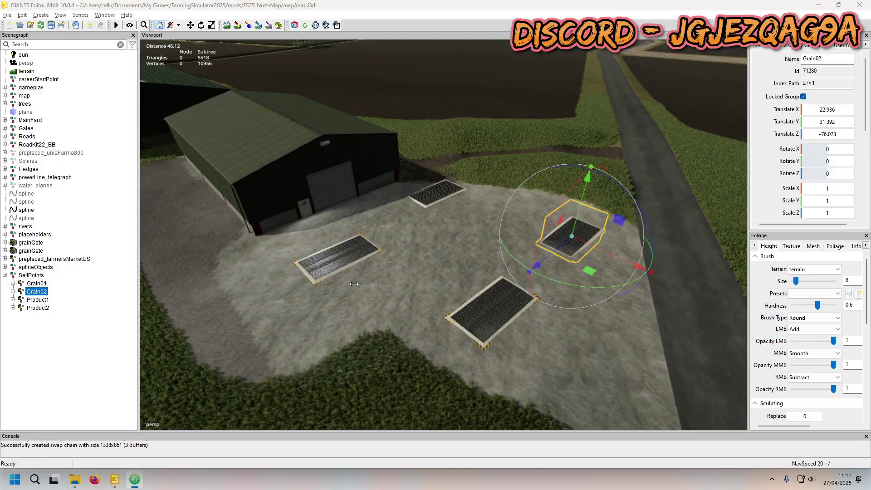
key(alt+Tab)
key(alt+Tab)
click(848, 45)
double_click(821, 84)
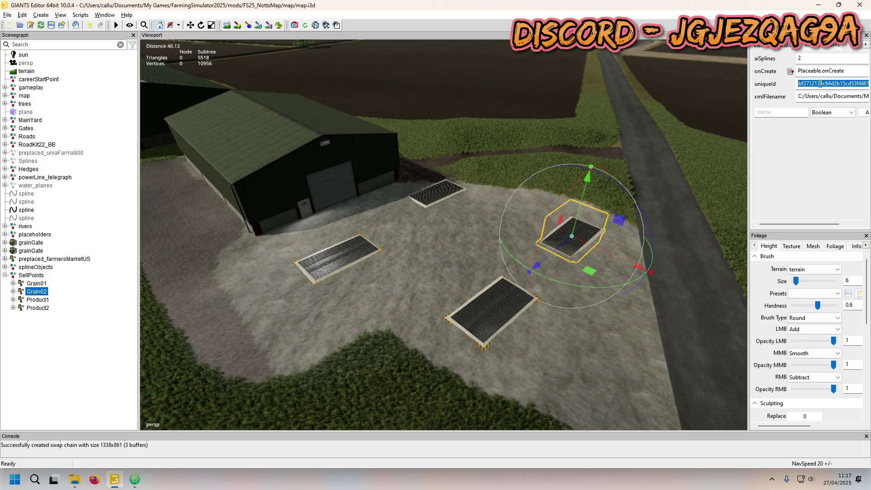
key(alt+Tab)
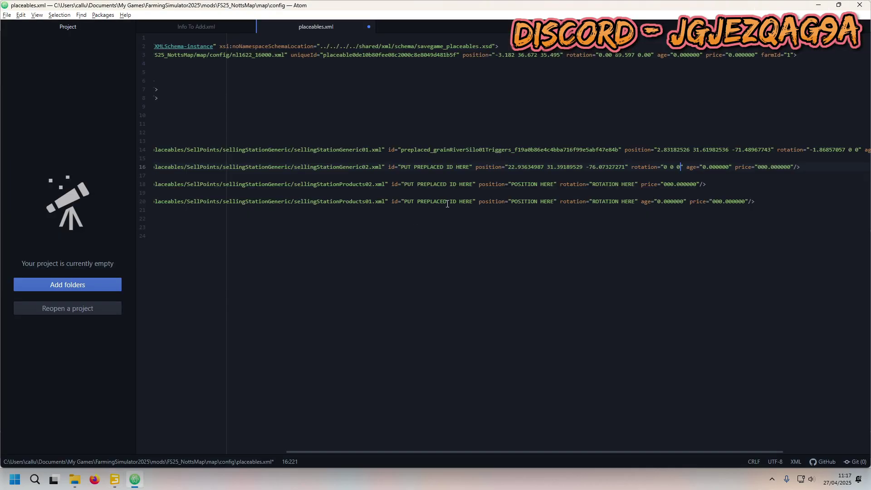
drag(401, 169, 468, 167)
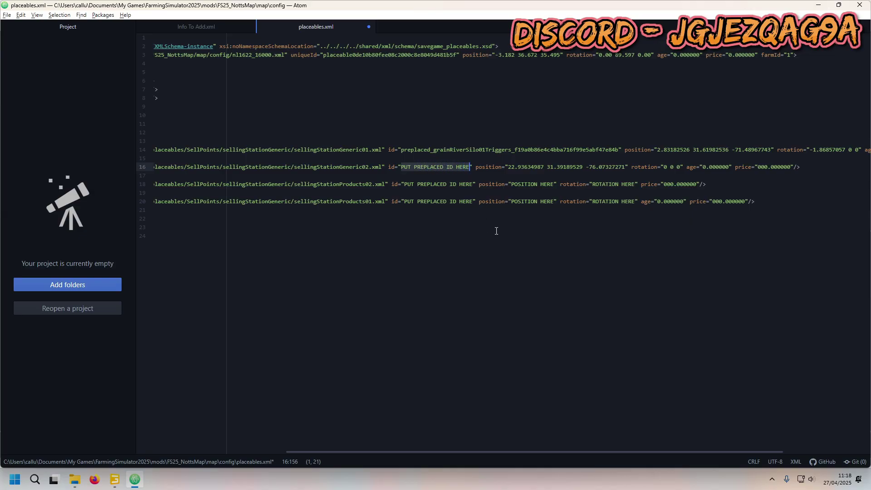
text(preplaced_grainRiverSilo01Triggers_bbf2712134c64d2b15cd53f4461b19e7)
drag(500, 452, 306, 330)
double_click(497, 184)
Compare Product2's xml file path with the sellingStationProducts02 file name on line 18.
double_click(445, 184)
double_click(535, 186)
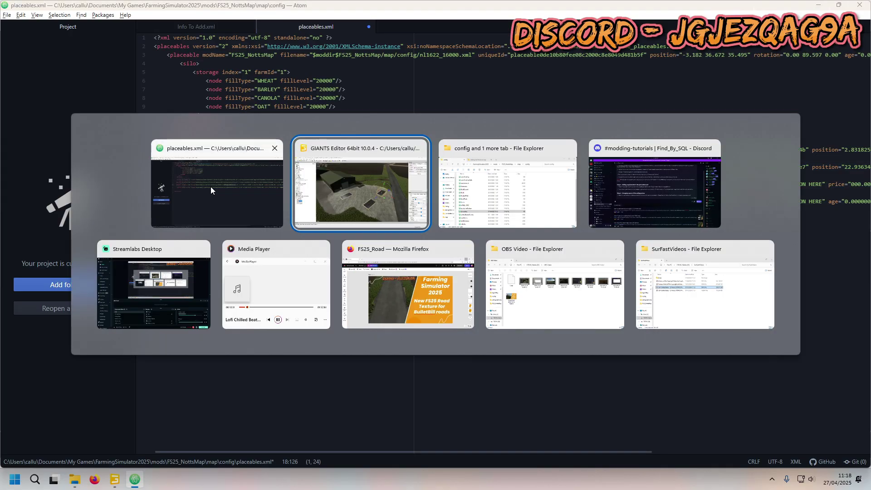
key(alt+Tab)
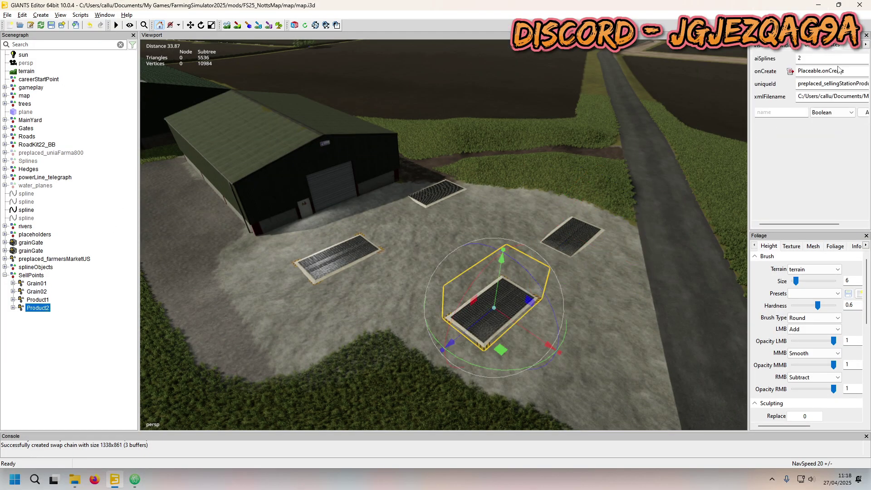
drag(829, 96, 861, 96)
drag(806, 225, 840, 224)
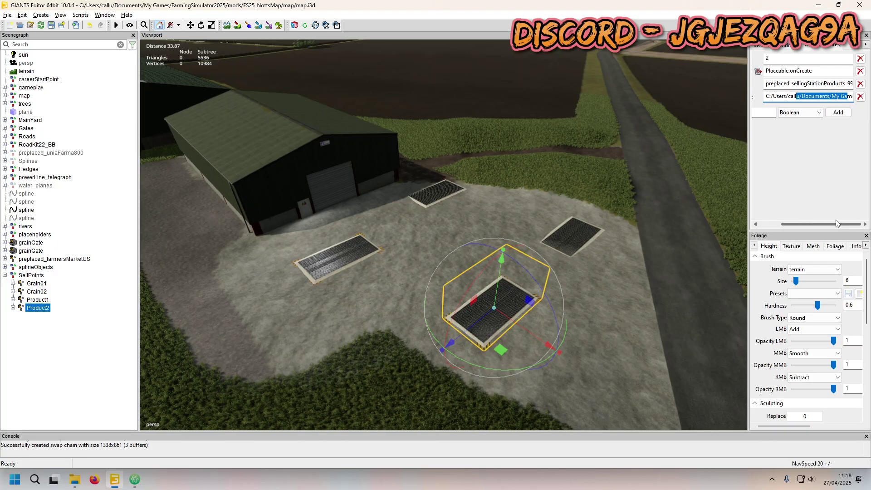
click(835, 98)
key(ctrl+a)
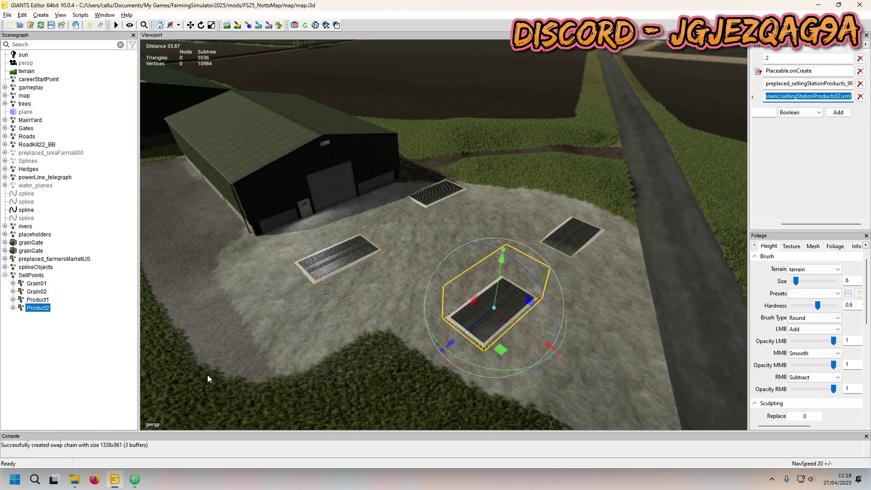
click(134, 480)
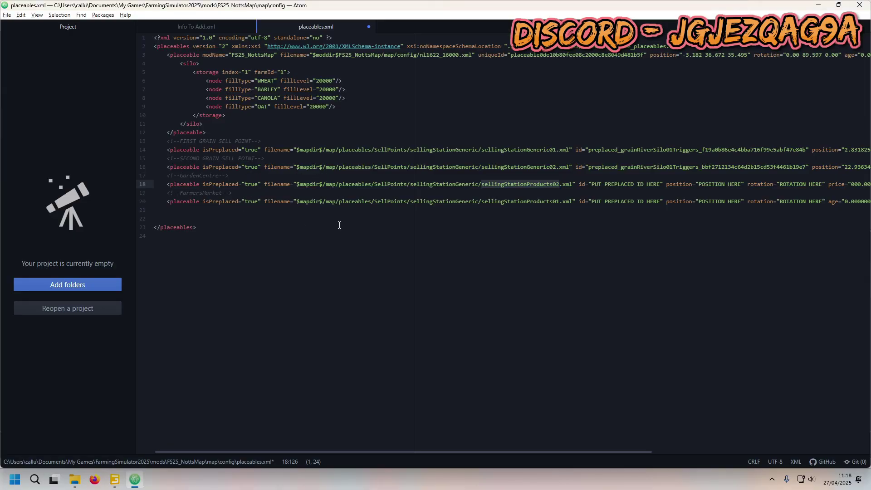
key(alt+Tab)
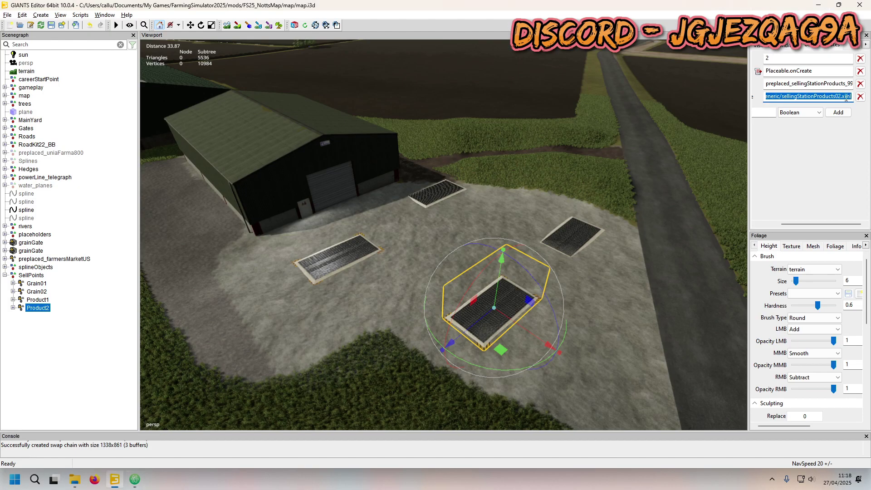
drag(818, 222, 797, 222)
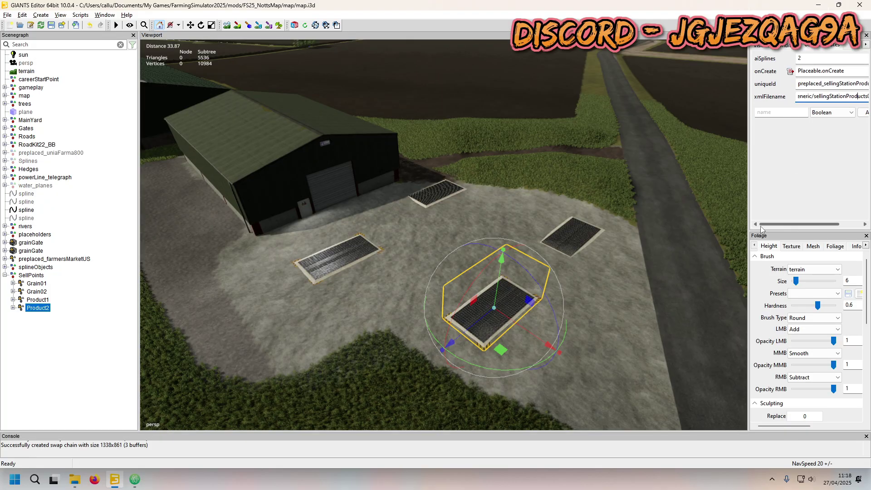
drag(852, 97, 791, 74)
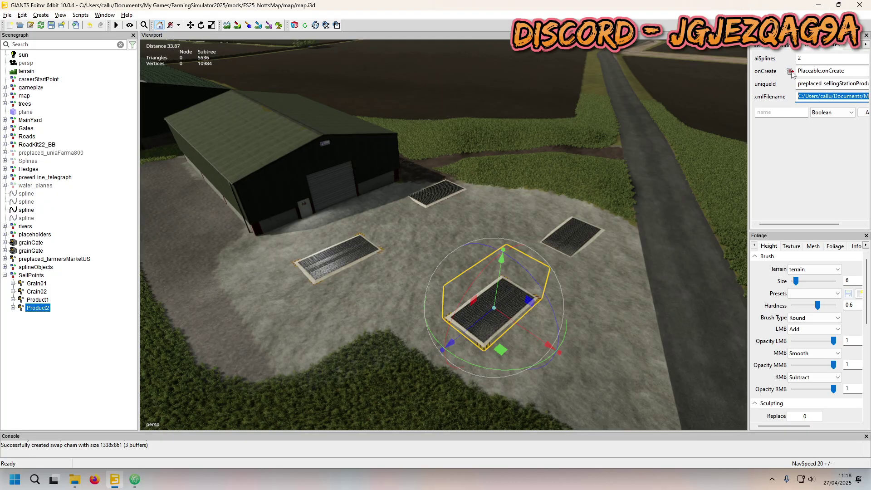
Paste Product2's position 23.72239876 31.87315178 -59.17860031 into line 18.
click(782, 45)
click(768, 46)
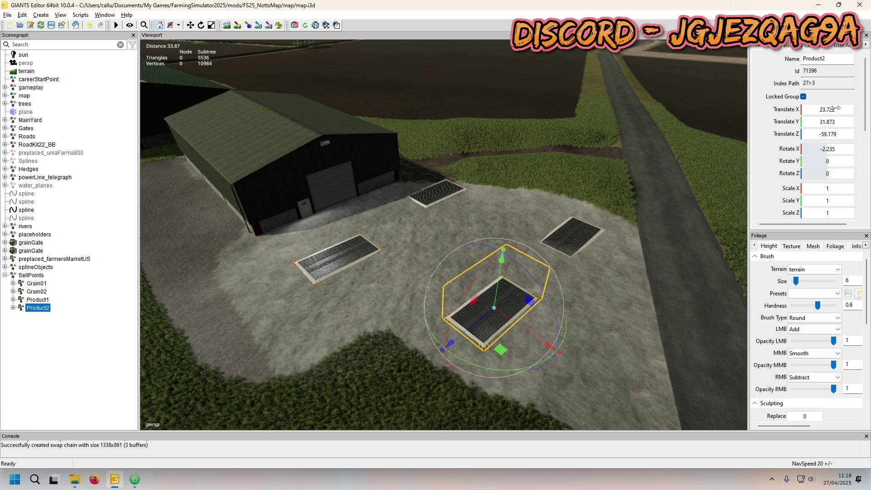
double_click(837, 109)
key(alt+Tab)
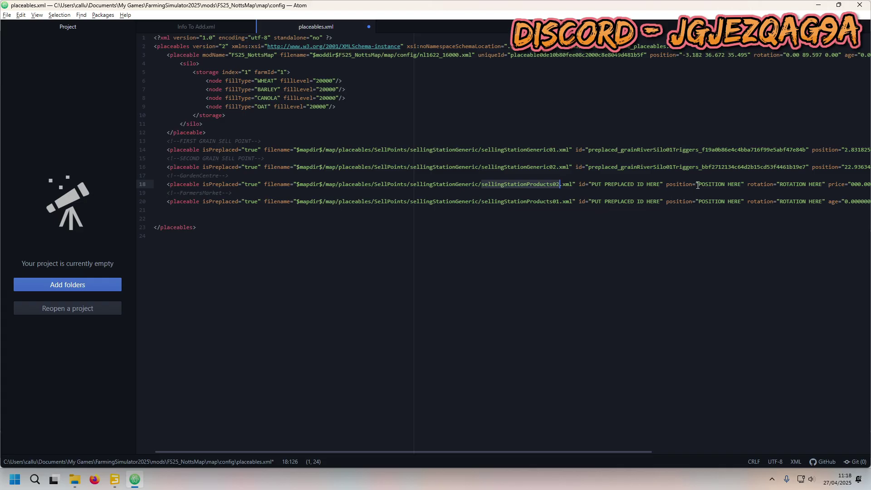
drag(700, 185, 741, 184)
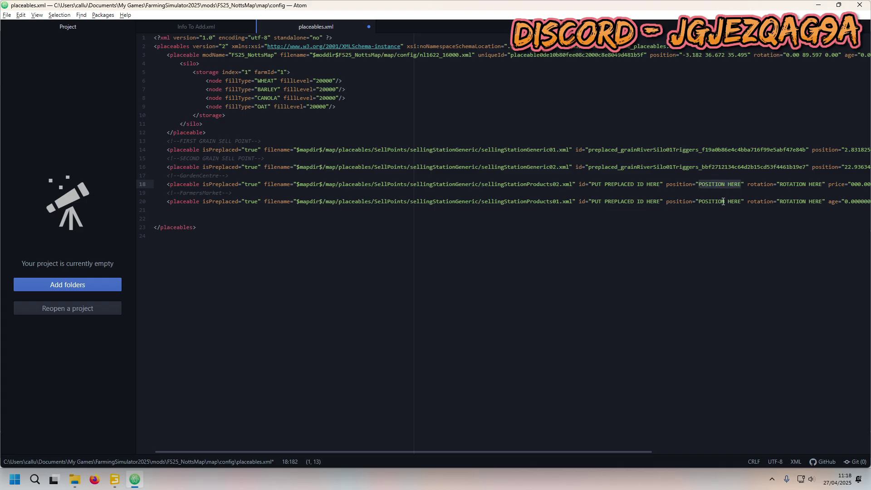
text(23.72239876 31.87315178 -59.17860031)
drag(416, 452, 563, 452)
Put Product2's rotation -2.23525834 0 0 in place of line 18's ROTATION HERE.
key(alt+Tab)
double_click(829, 148)
key(alt+Tab)
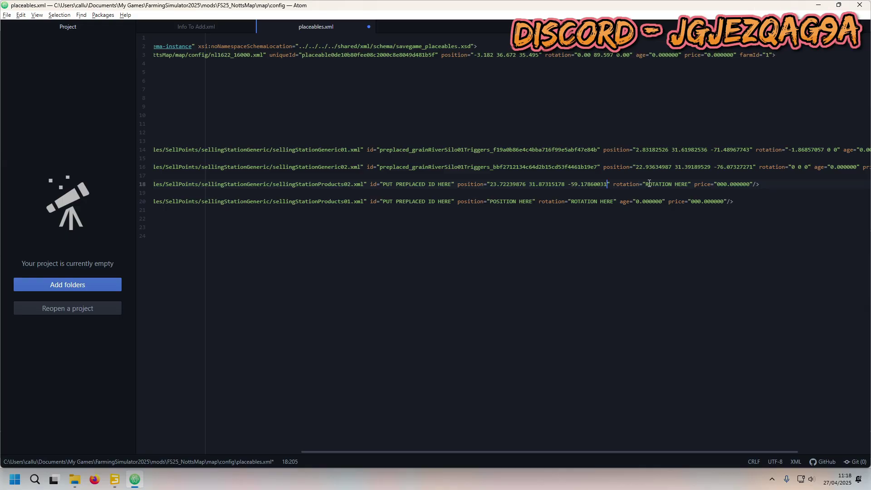
drag(647, 184, 688, 185)
Paste Product2's uniqueId over line 18's PUT PREPLACED ID HERE placeholder.
key(alt+Tab)
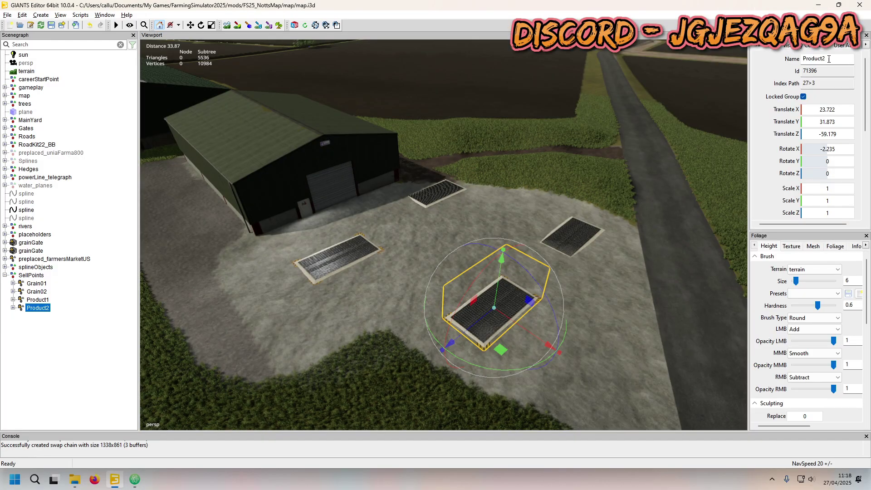
click(846, 46)
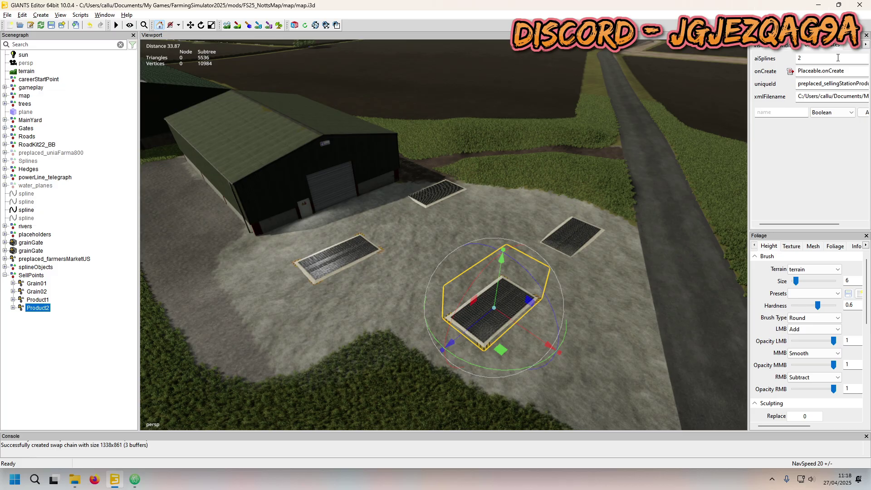
double_click(830, 83)
key(alt+Tab)
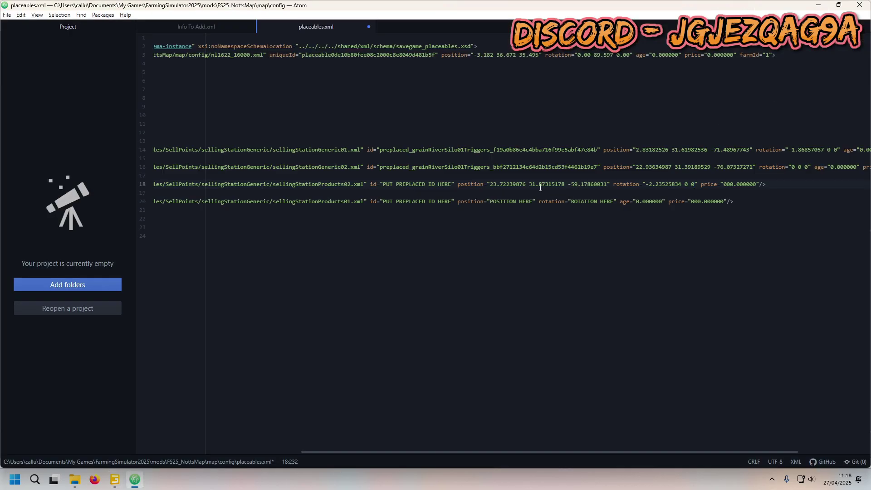
drag(384, 184, 452, 185)
text(preplaced_sellingStationProducts_99e194e4e9174e8bfd26c621fc2cb54b)
click(317, 440)
drag(348, 453, 196, 451)
key(alt+Tab)
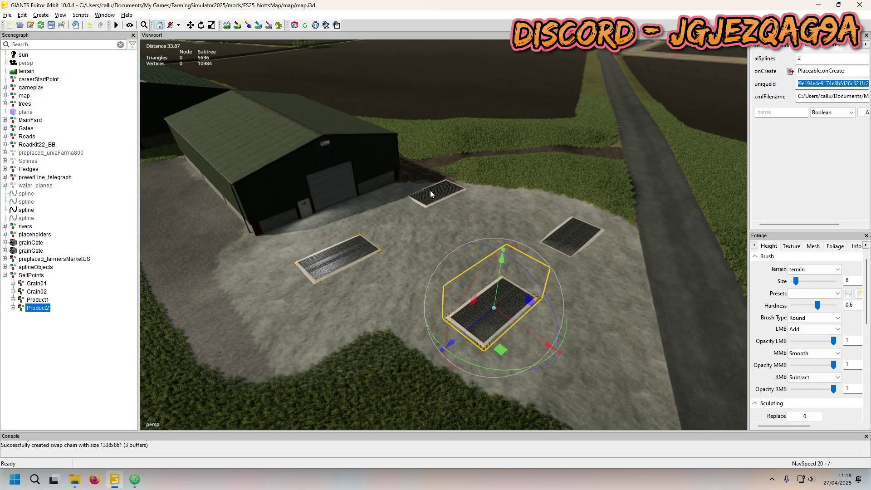
Paste Product1's unique ID over line 20's id placeholder.
click(38, 299)
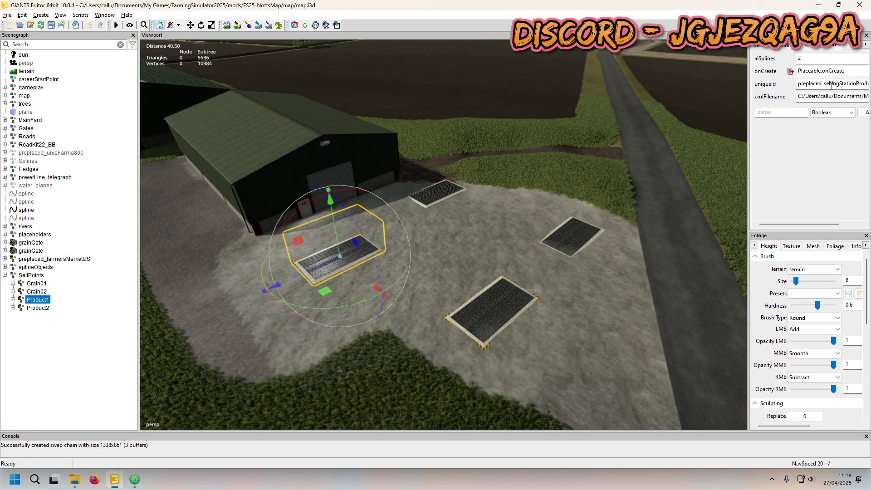
double_click(839, 84)
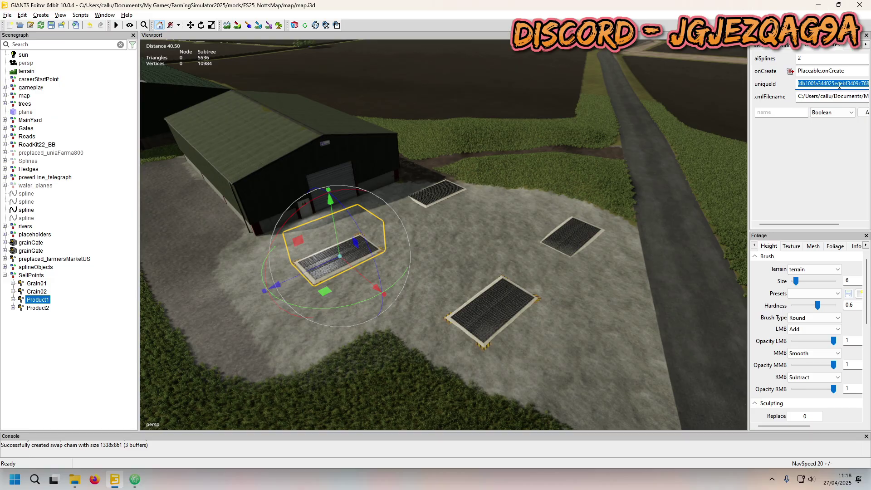
key(alt+Tab)
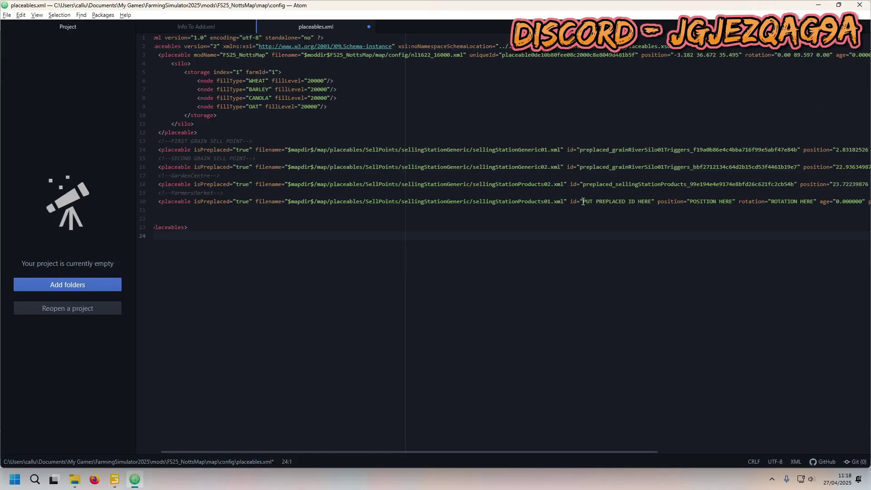
drag(583, 201, 652, 201)
key(ctrl+v)
Paste Product1's position 6.63539124 32.17955399 -52.52733612 into line 20.
key(alt+Tab)
click(859, 46)
click(777, 48)
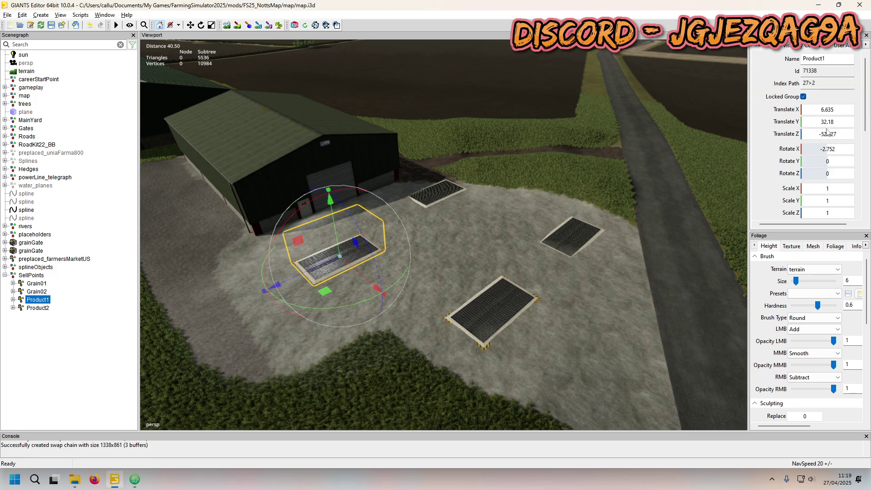
key(alt+Tab)
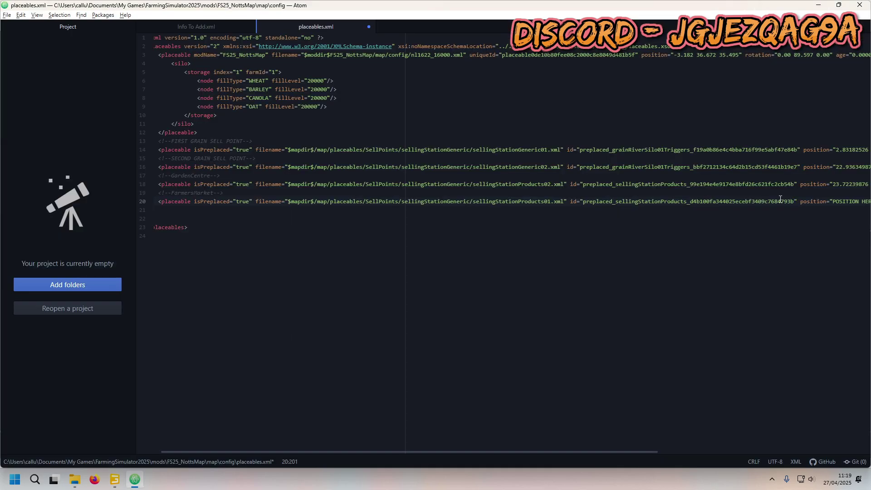
drag(549, 453, 698, 453)
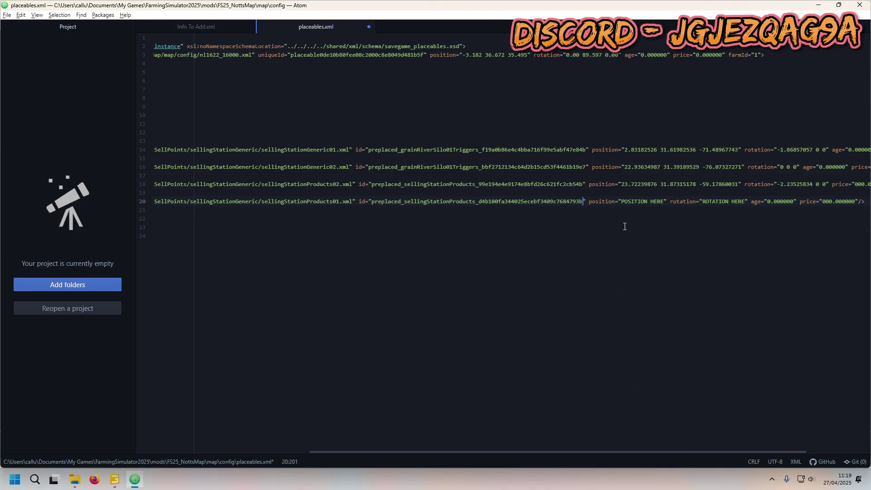
drag(621, 201, 666, 201)
key(ctrl+v)
Set line 20's rotation to -2.75183034 0 0 and save placeables.xml.
key(alt+Tab)
double_click(831, 150)
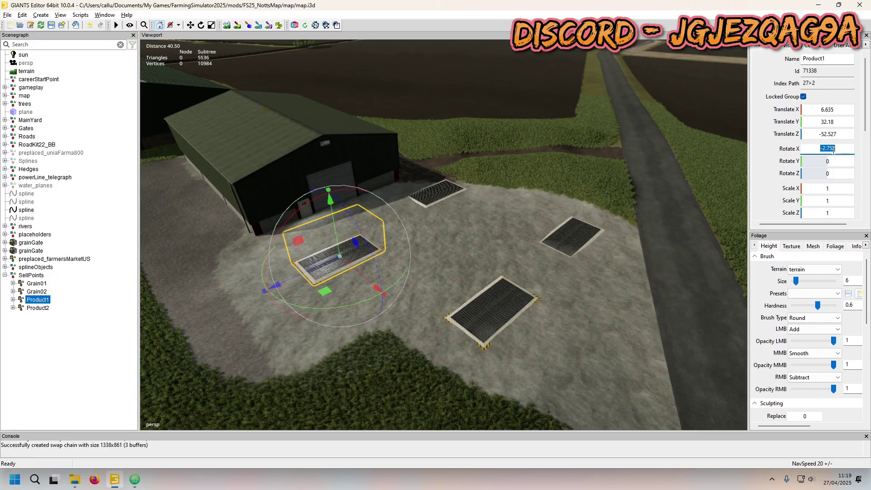
key(alt+Tab)
drag(774, 201, 813, 201)
text(-2.75183034 0 0)
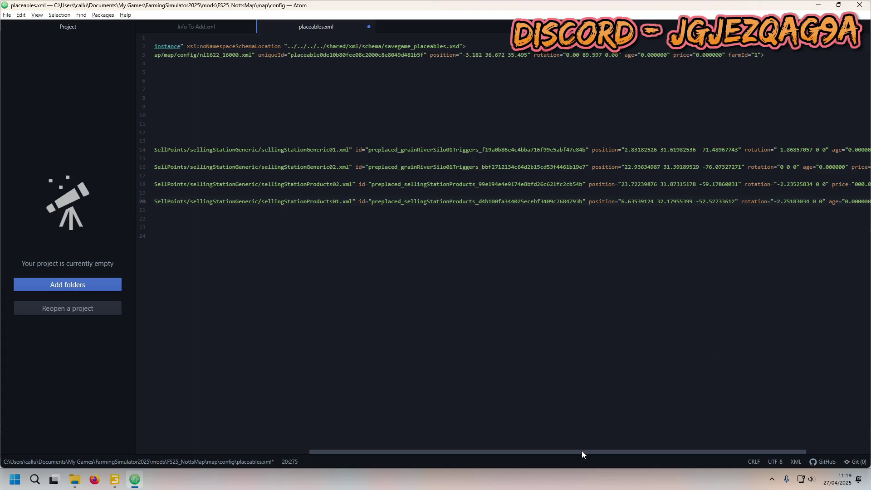
drag(583, 452, 262, 315)
key(ctrl+s)
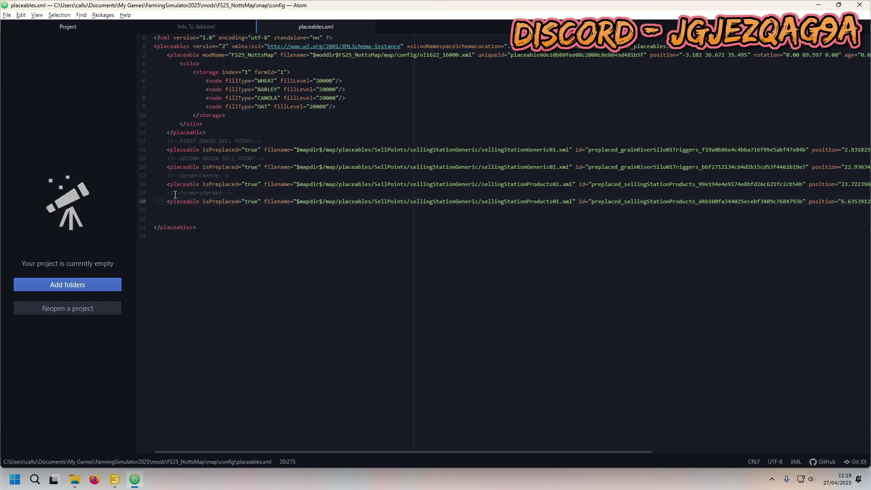
Deselect Product1 and save the map in GIANTS Editor.
click(75, 480)
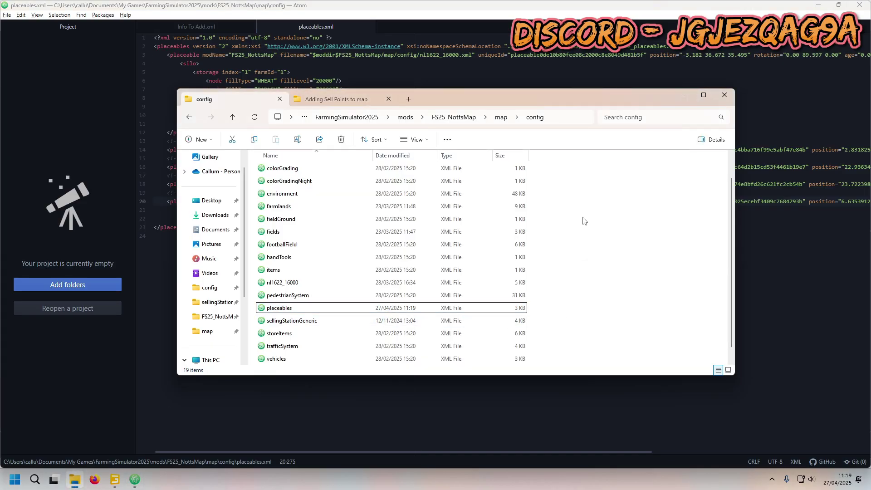
click(501, 117)
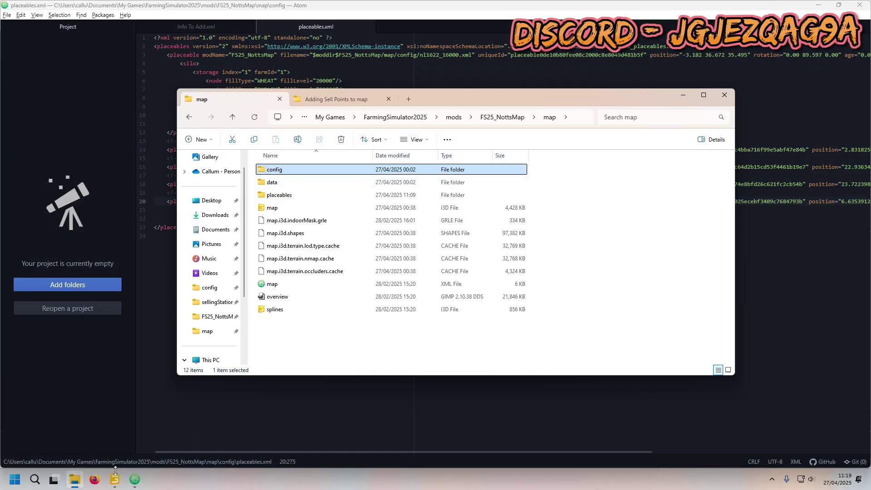
click(114, 480)
click(97, 344)
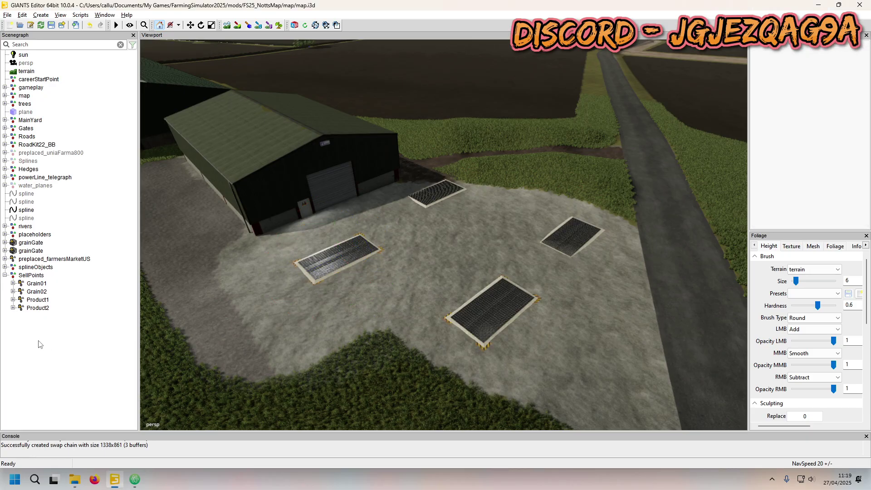
key(ctrl+s)
In File Explorer, go up to FS25_NottsMap and open the translations folder.
click(135, 479)
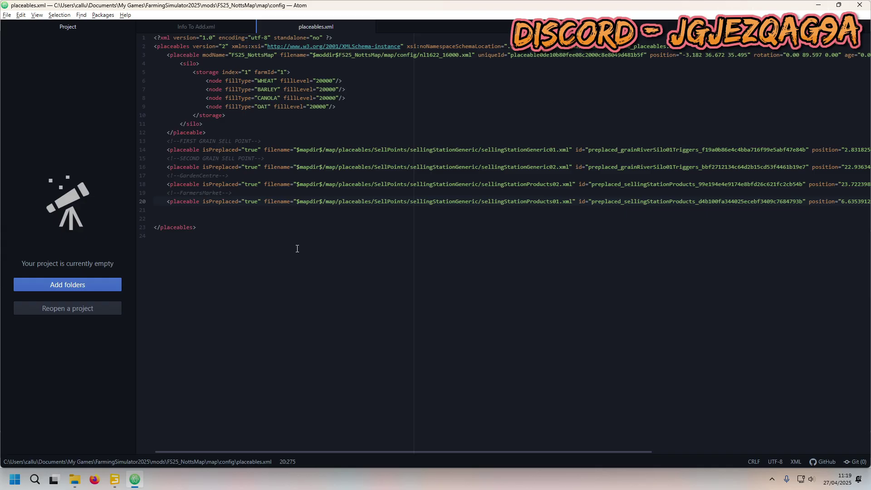
click(74, 480)
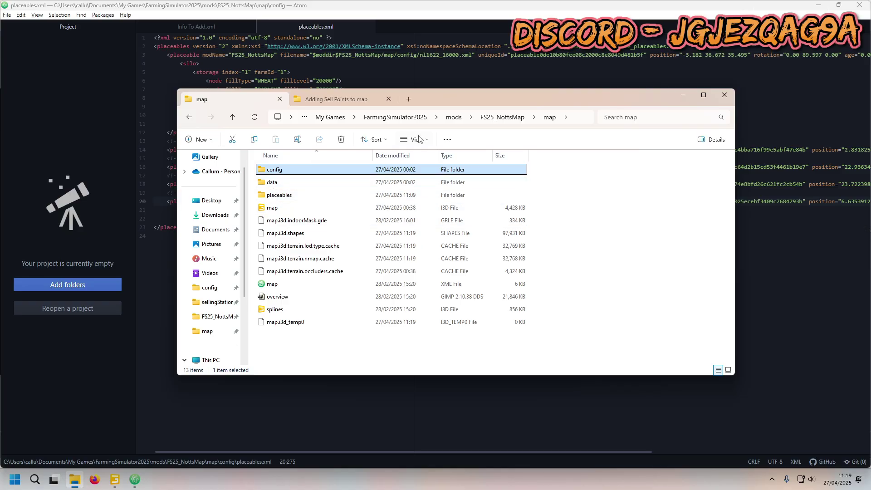
click(490, 119)
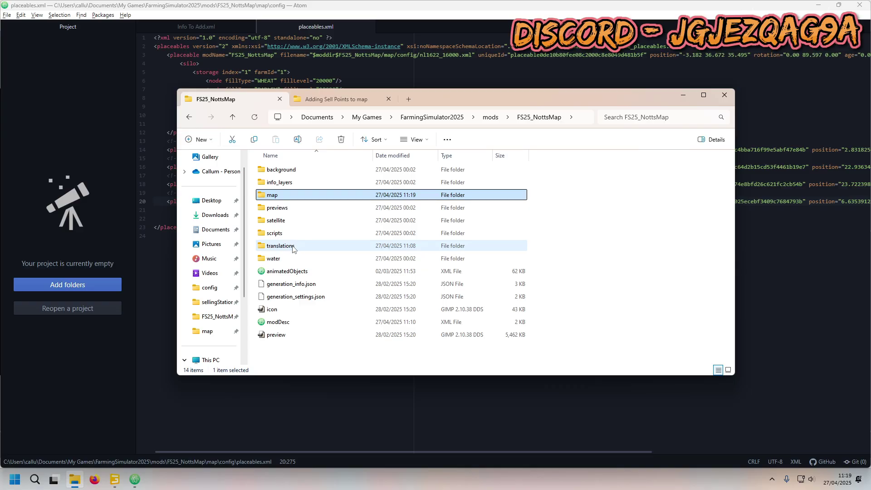
double_click(291, 244)
Open l10n_en.xml and inspect the shopItem_Grain01 key on line 7.
double_click(285, 170)
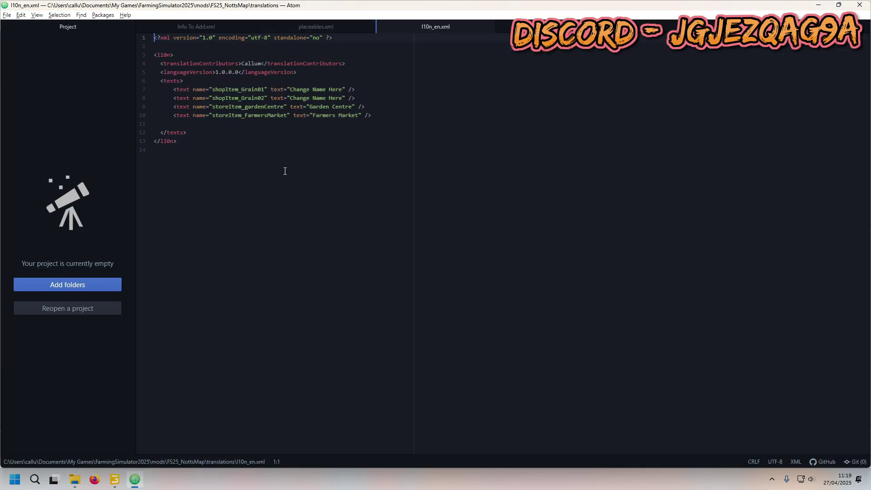
right_click(367, 114)
click(267, 82)
double_click(256, 89)
click(261, 89)
Open sellingStationGeneric01 from map/placeables/SellPoints/sellingStationGeneric and check its Grain01 name key.
click(78, 479)
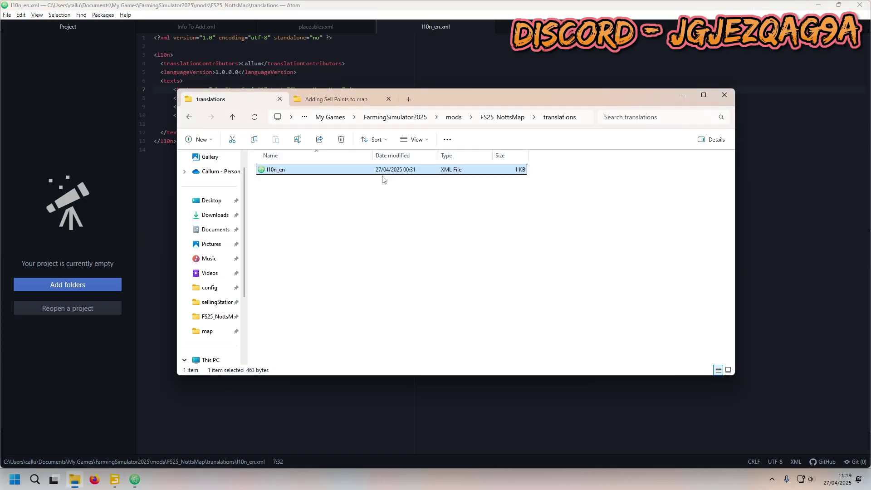
click(502, 117)
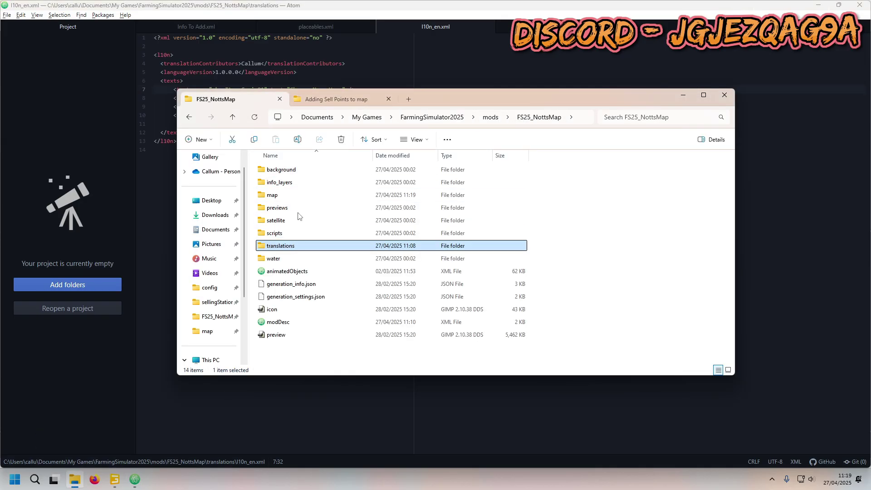
double_click(294, 196)
double_click(294, 196)
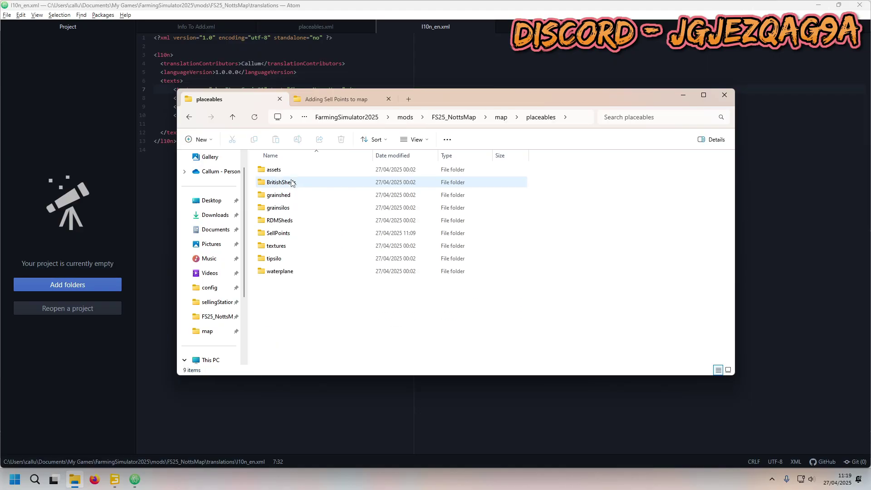
double_click(291, 233)
double_click(292, 173)
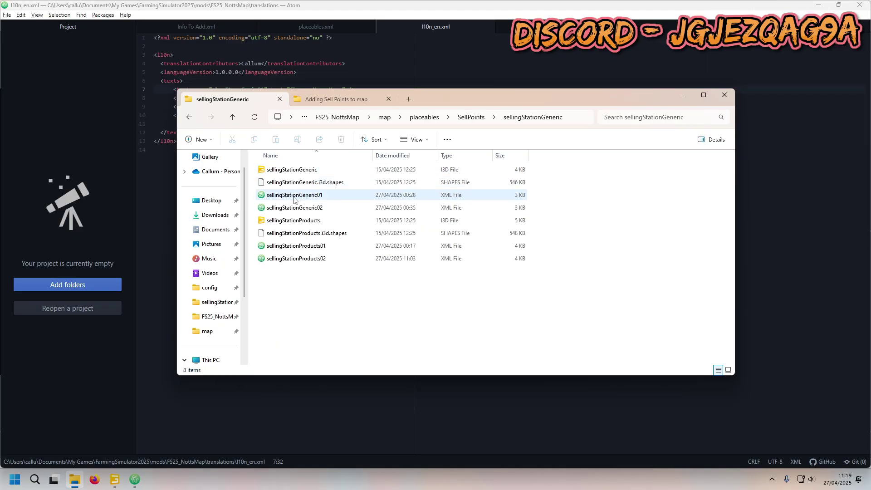
double_click(295, 199)
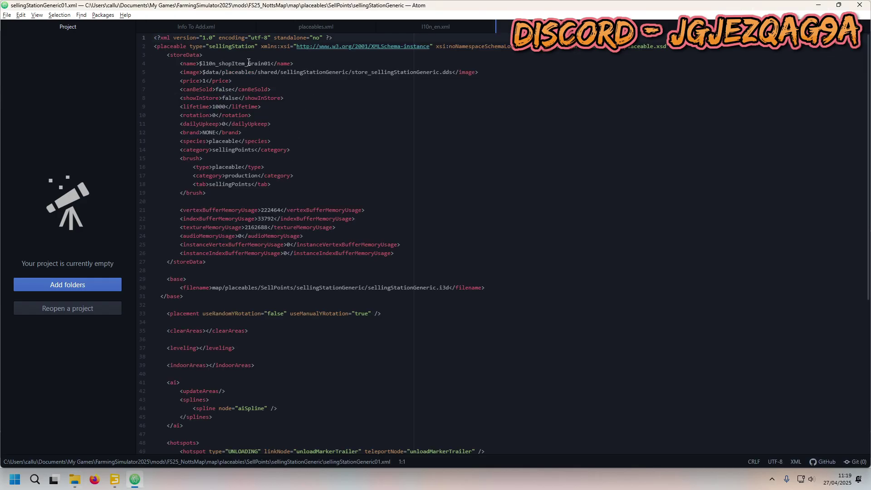
drag(249, 62, 266, 62)
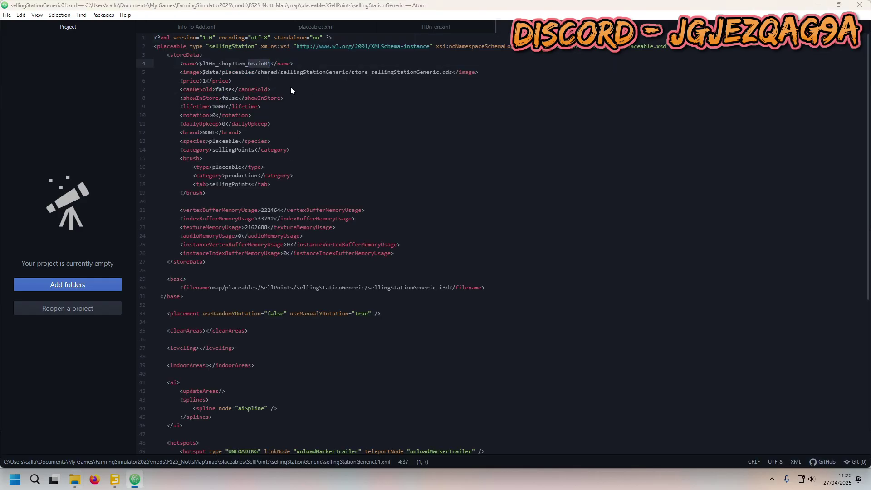
Open sellingStationGeneric02, check its Grain02 name key, then return to l10n_en.xml.
key(alt+Tab)
key(Down)
key(Return)
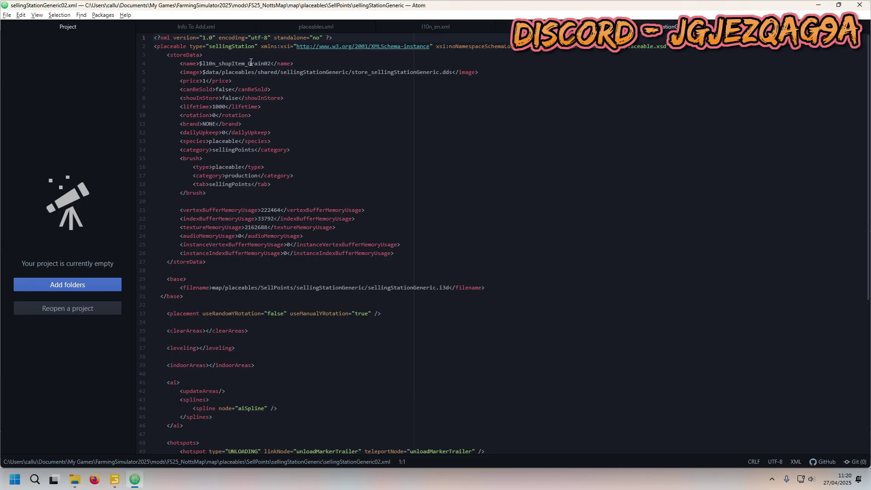
drag(249, 64, 271, 63)
click(556, 26)
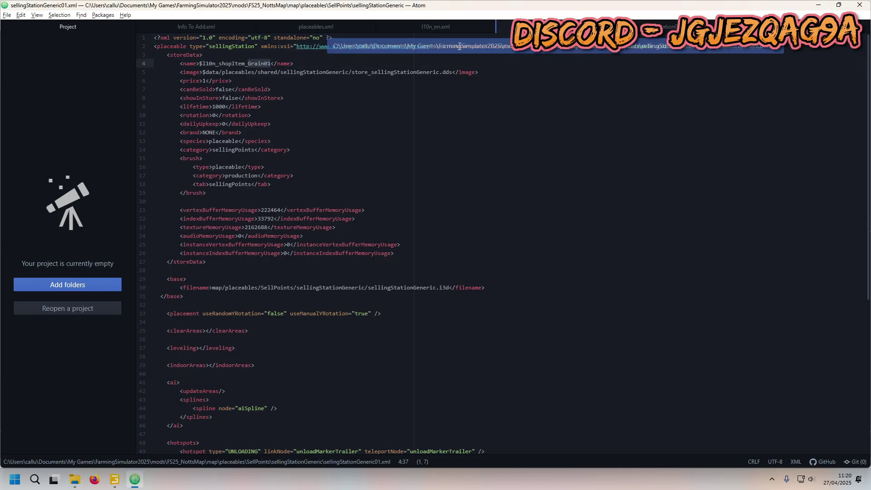
key(ctrl+Tab)
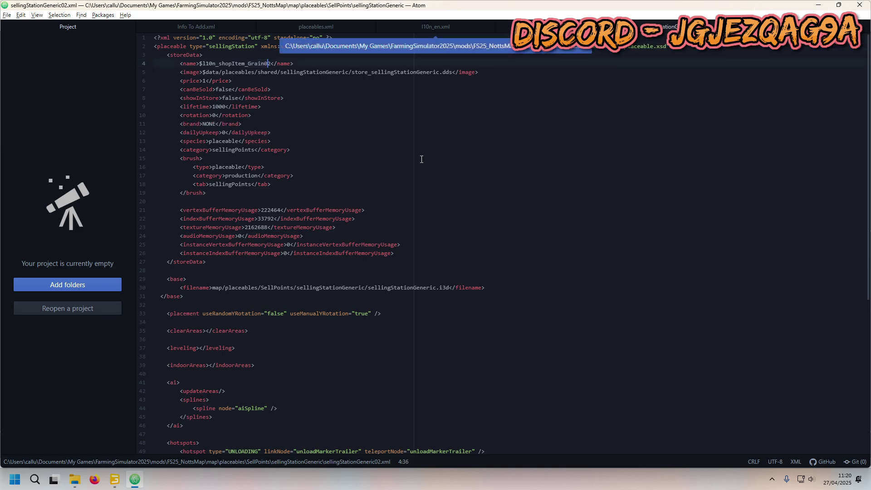
click(423, 27)
drag(243, 89, 343, 91)
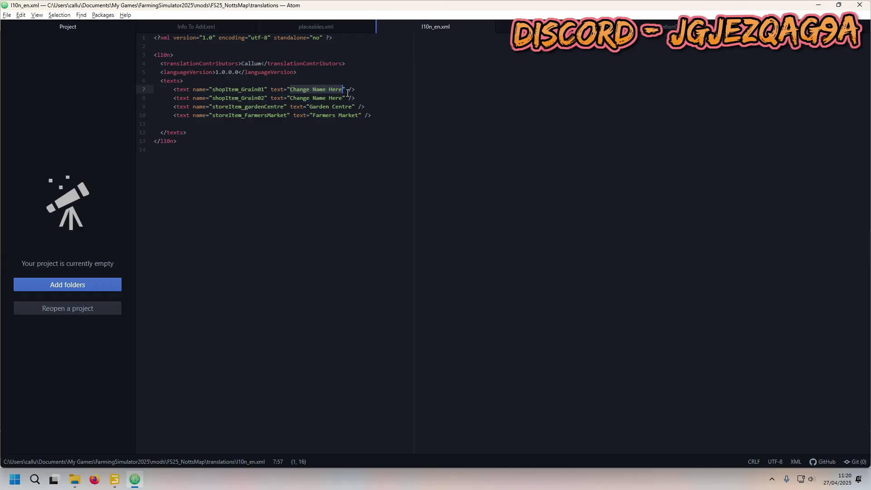
Replace the grain placeholders with 'Test Grain' and 'This is Grain Sell Point' and save.
text(Test Grain )
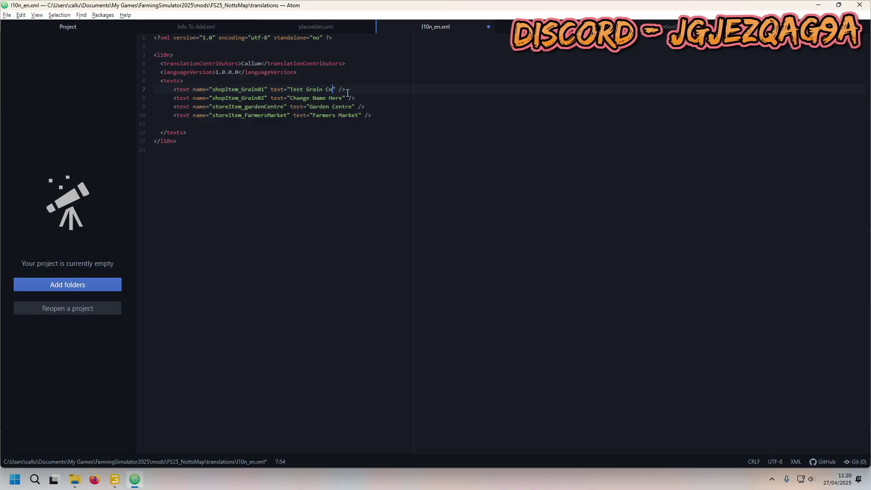
text(0)
key(BackSpace)
drag(291, 98, 344, 99)
text(This is Grain Sell Point)
click(292, 151)
click(371, 97)
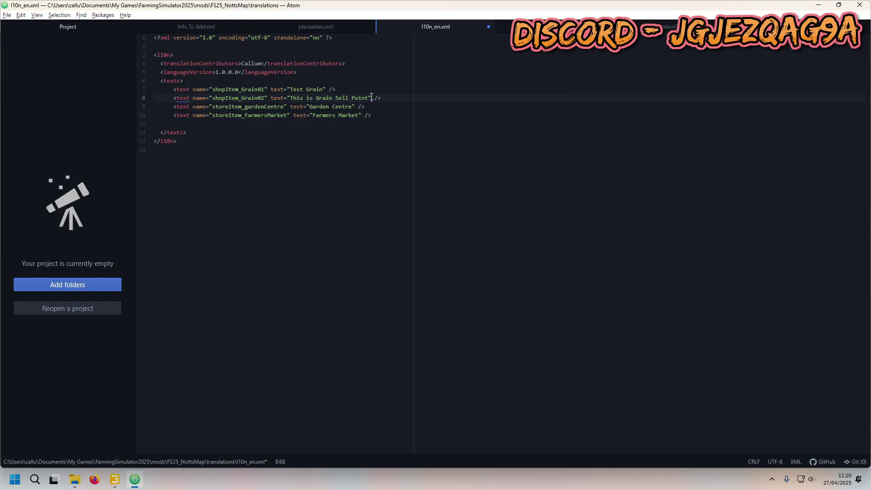
click(327, 100)
key(ctrl+s)
Inspect the storeItem_gardenCentre and storeItem_FarmersMarket entries, highlighting the Garden Centre name.
double_click(265, 109)
double_click(274, 115)
drag(310, 107, 353, 113)
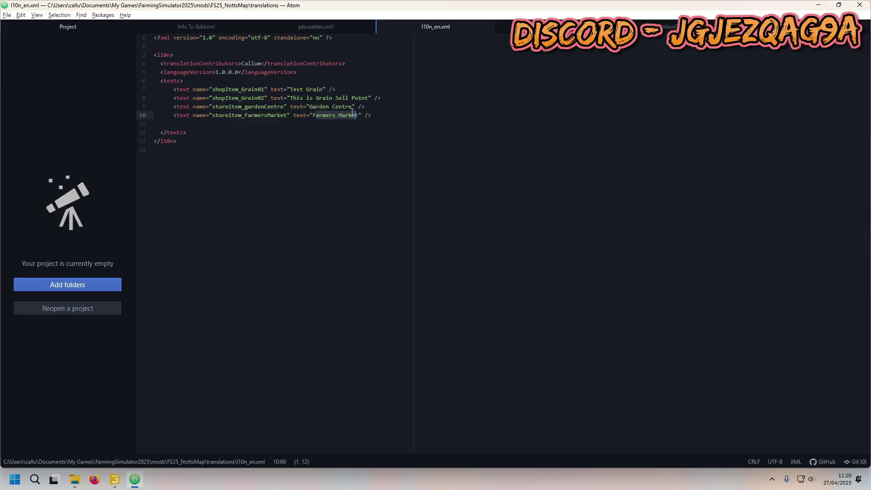
Inspect the Grain01 store item name in sellingStationGeneric01.xml.
click(115, 480)
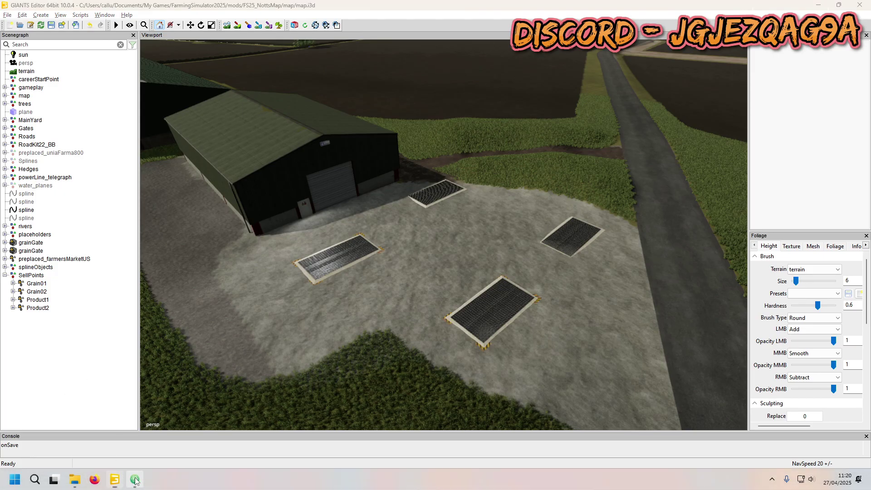
click(177, 141)
click(282, 115)
click(557, 26)
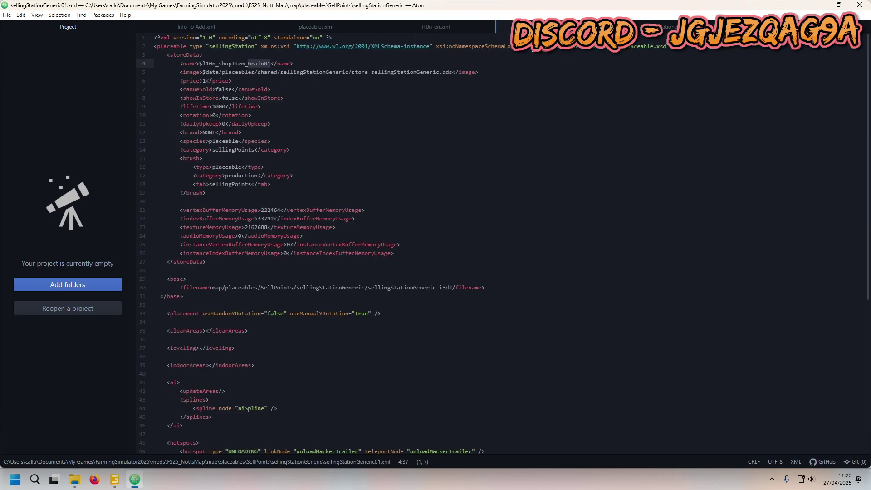
click(266, 63)
drag(249, 64, 269, 64)
click(267, 63)
key(shift+Left)
Check the l10n_shopItem_Grain01 name reference in the sellingStationGeneric02 file.
key(ctrl+Tab)
key(ctrl+Tab)
double_click(256, 63)
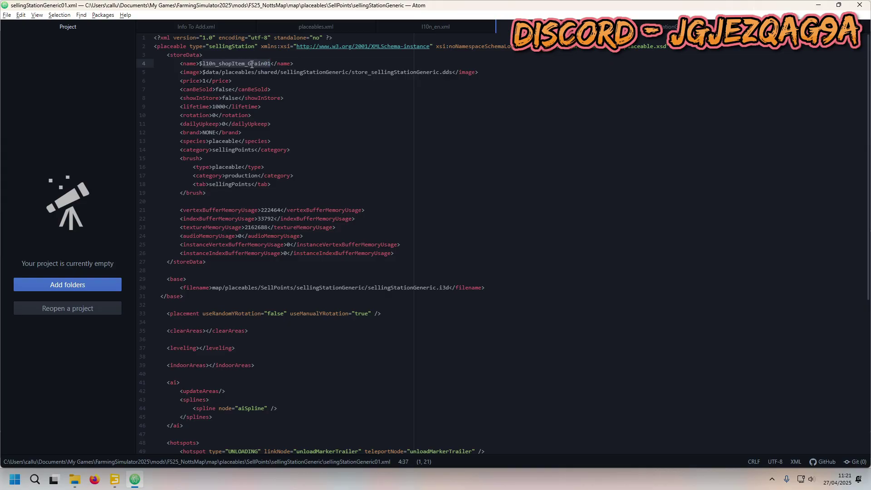
right_click(256, 63)
click(336, 70)
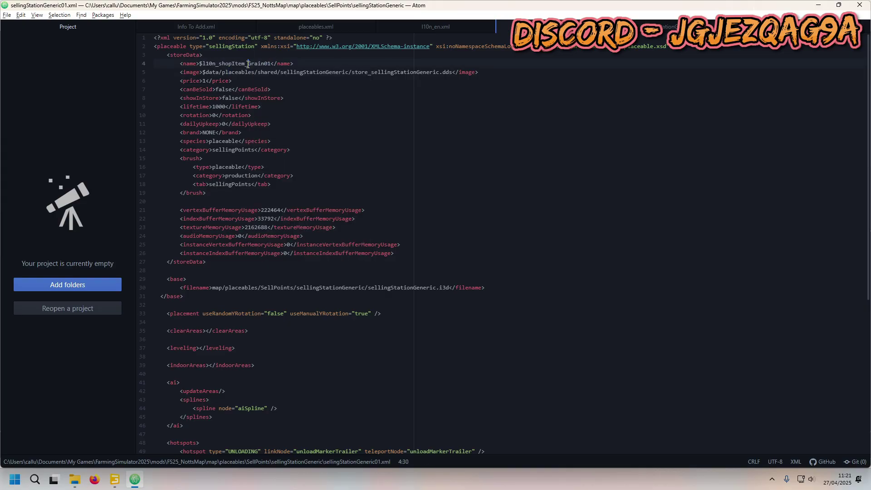
drag(247, 64, 271, 64)
In l10n_en.xml, highlight the storeItem_FarmersMarket key and its Farmers Market text.
click(449, 27)
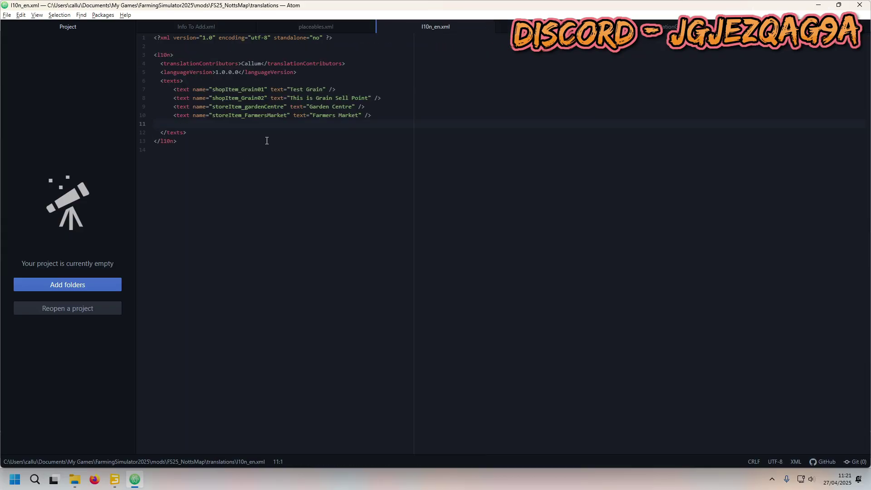
click(225, 115)
drag(245, 116, 289, 116)
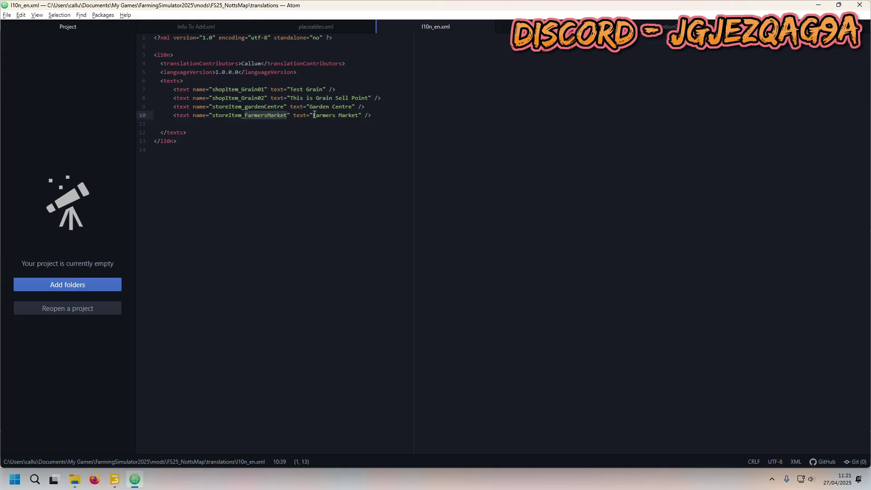
drag(312, 116, 353, 123)
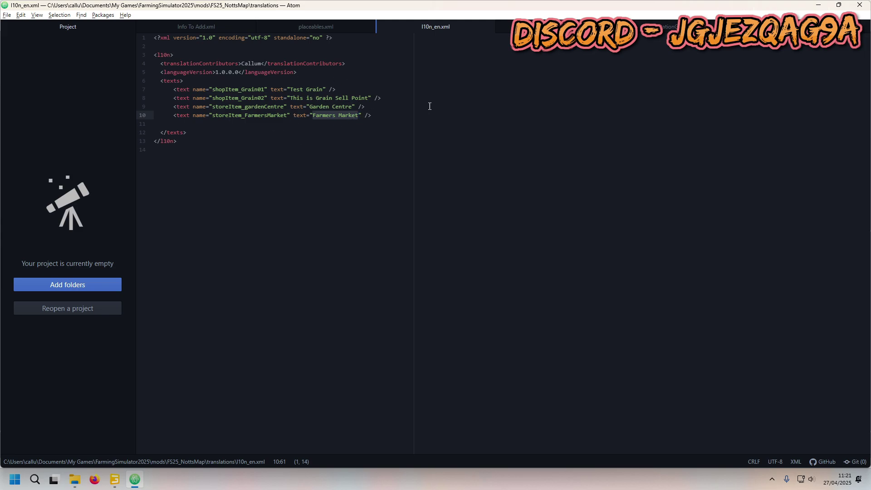
drag(282, 86, 369, 115)
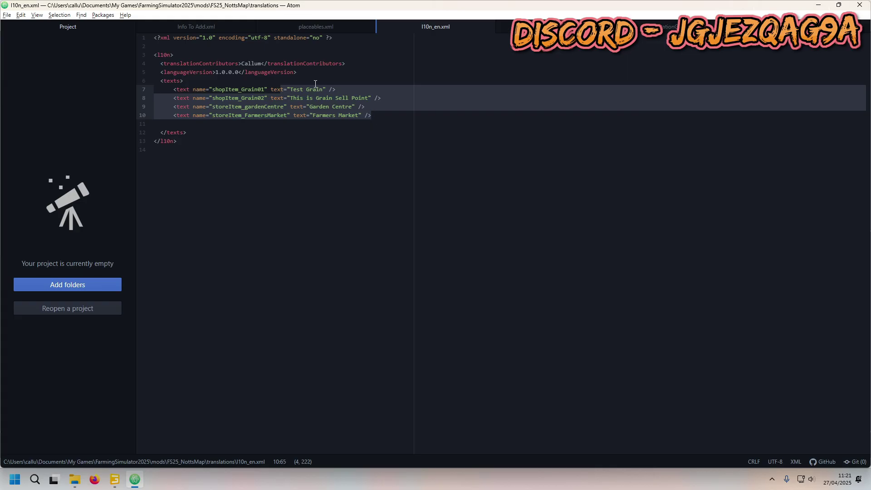
click(299, 90)
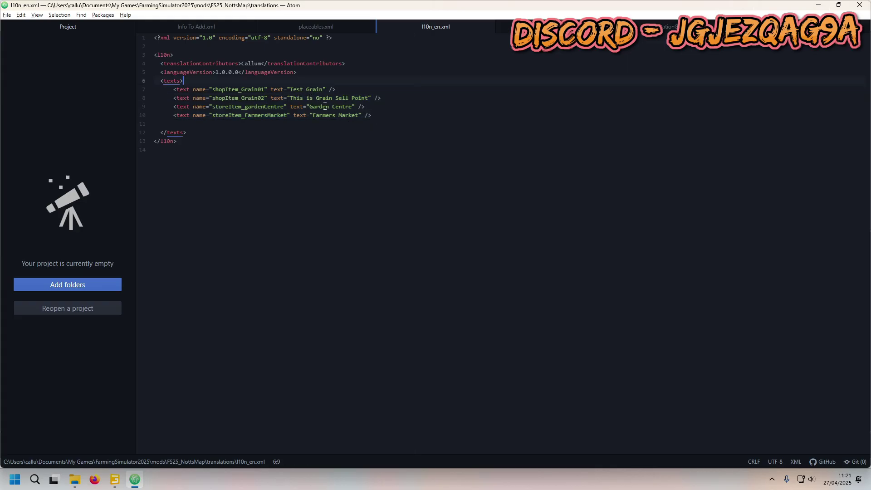
drag(276, 116, 212, 115)
Launch Farming Simulator 25 from the Steam tray icon's game list.
key(alt+Tab)
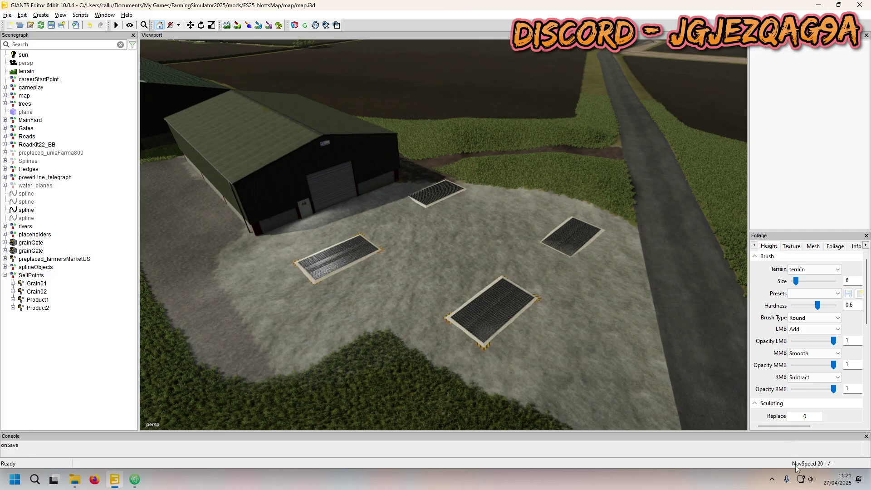
click(772, 479)
right_click(809, 435)
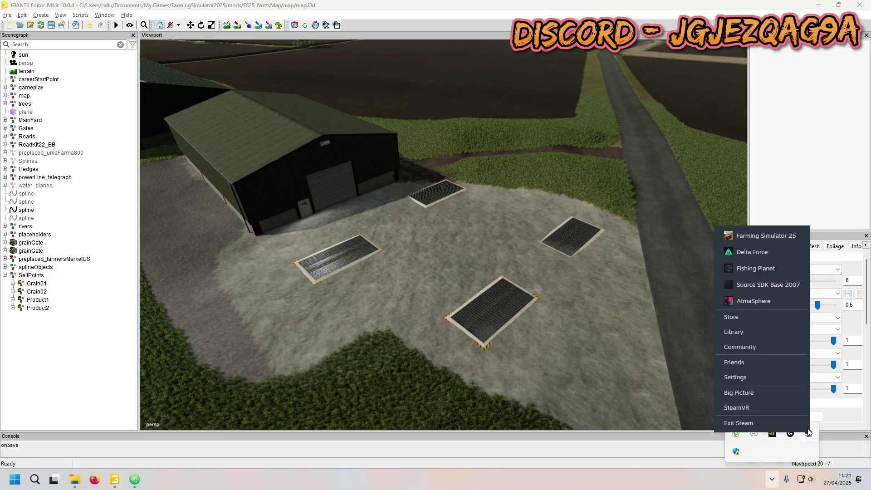
click(767, 228)
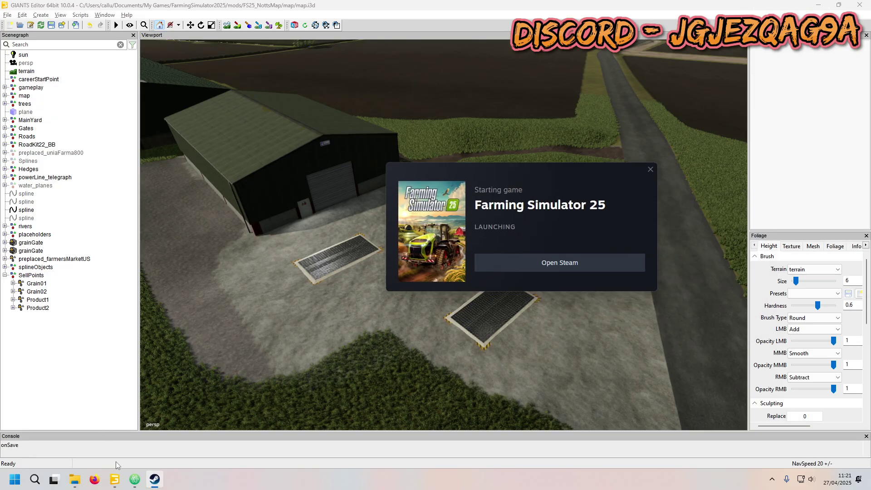
Review the Adding Sell Points to map notes and the translations file while the game loads.
click(75, 480)
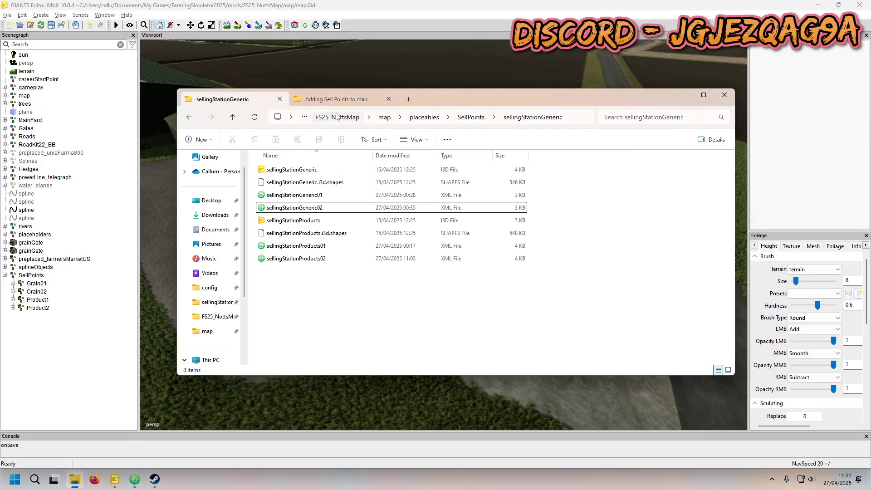
click(338, 99)
click(135, 484)
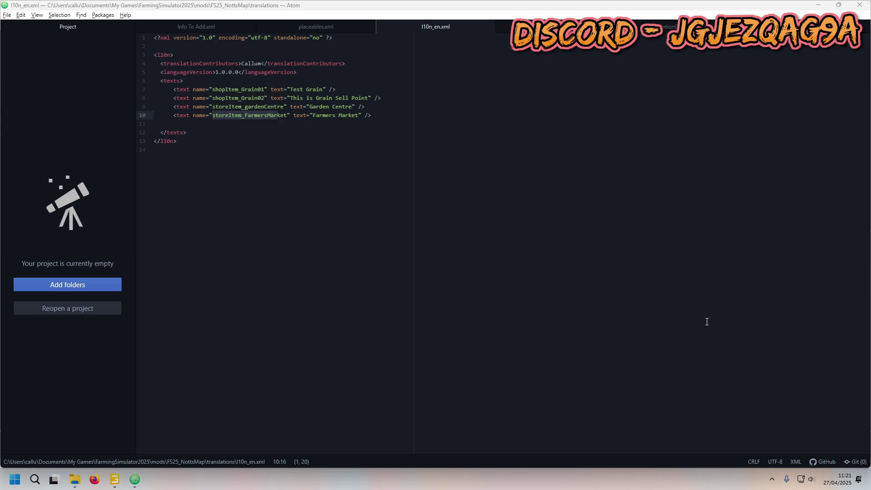
click(772, 479)
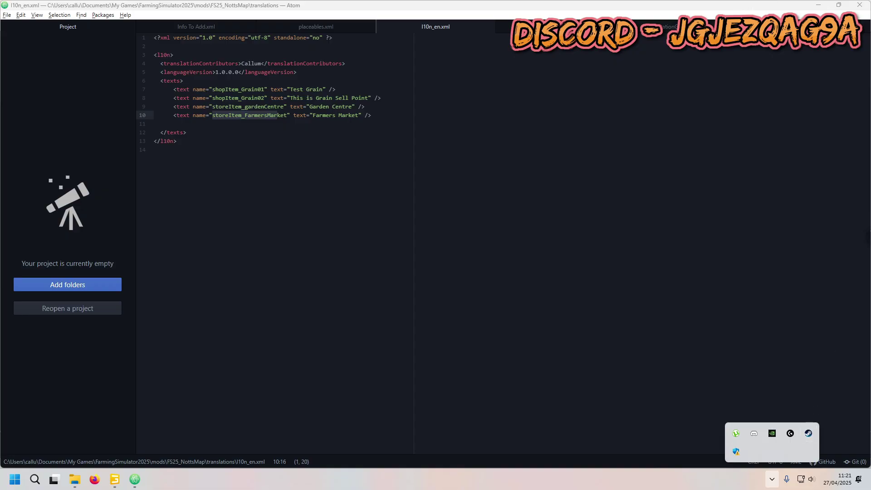
key(Escape)
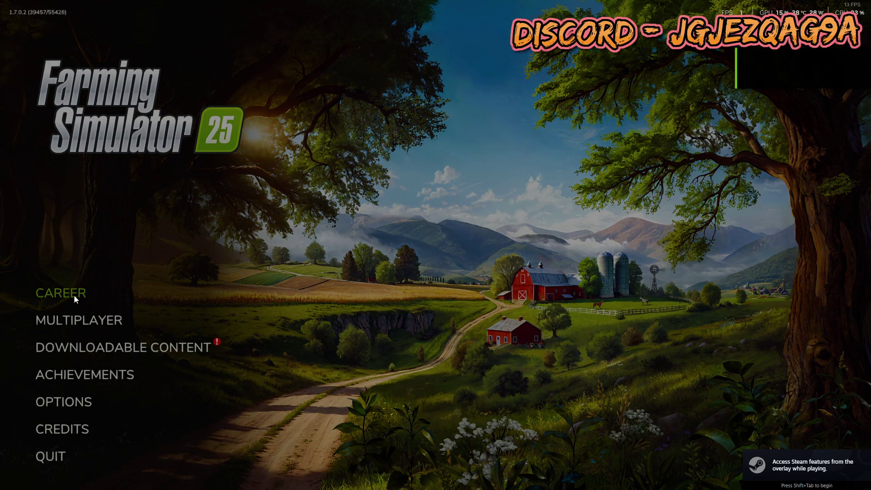
Open Career and choose empty slot 14 for a new game.
click(75, 296)
scroll(337, 257, down, 5)
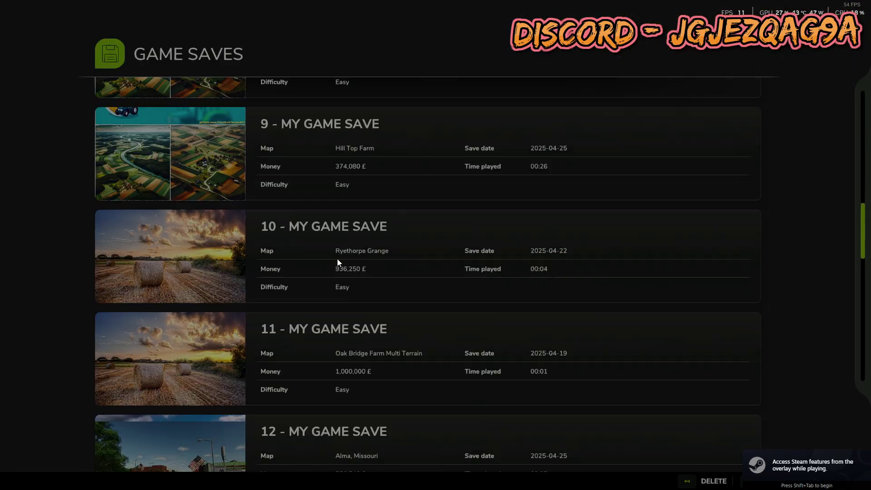
scroll(337, 258, up, 3)
scroll(322, 207, down, 6)
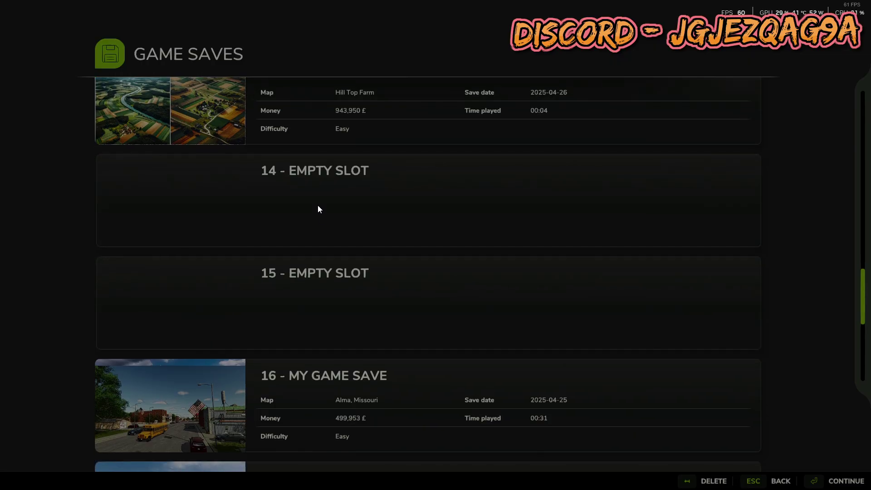
click(317, 205)
Pick Hill Top Farm with £1,000,000 start money and the guided intro tour off, then start.
click(111, 107)
click(111, 106)
click(110, 106)
click(111, 107)
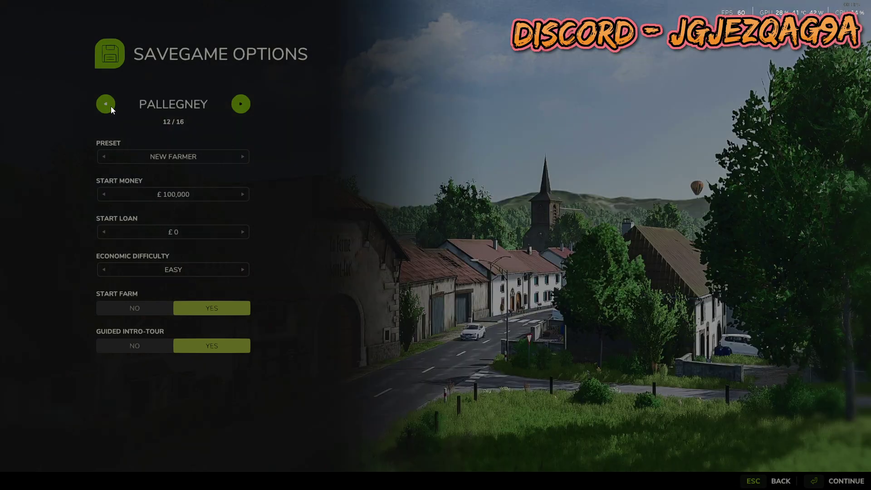
click(111, 107)
click(110, 107)
click(110, 107)
click(107, 193)
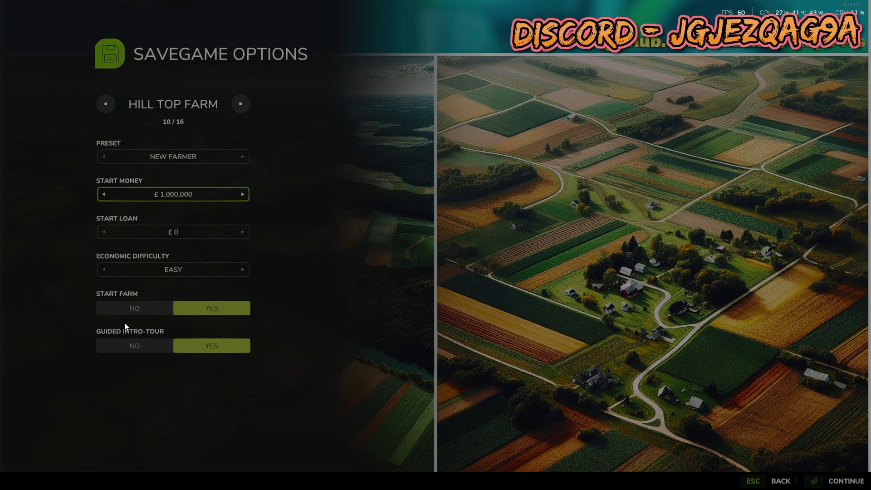
click(133, 346)
key(Return)
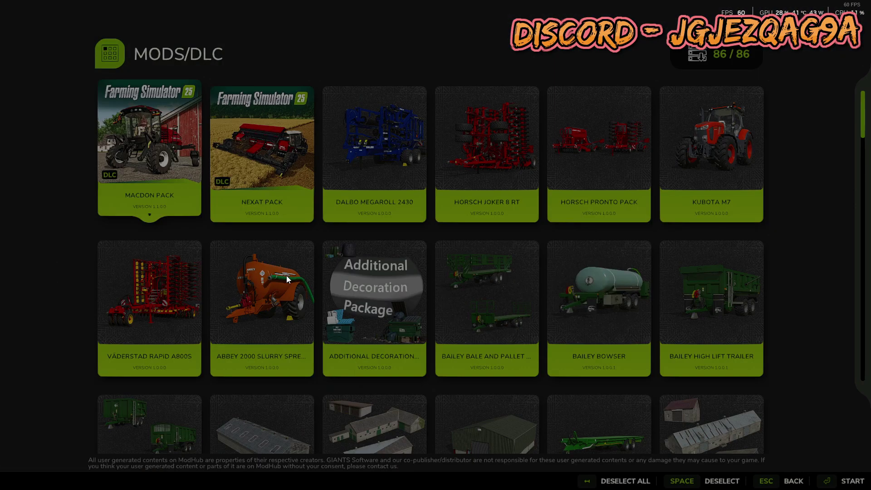
key(Return)
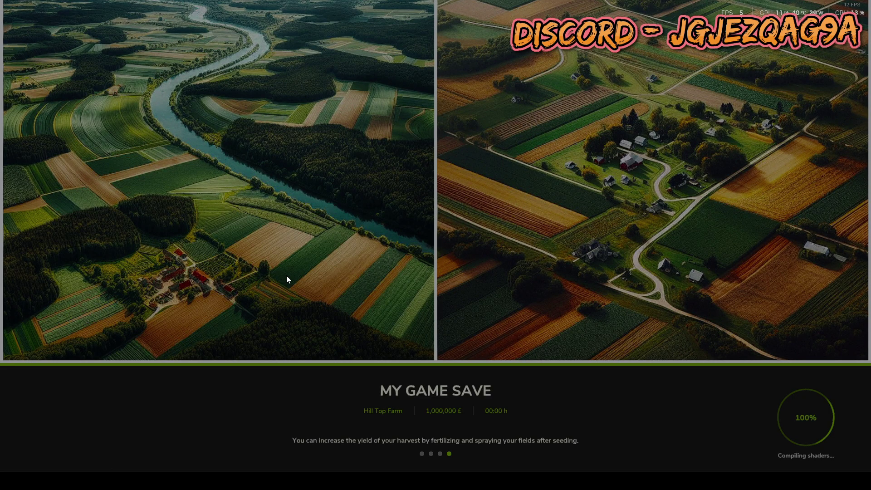
Enter the farm with the default character and walk toward the shed's sell point pads.
key(Return)
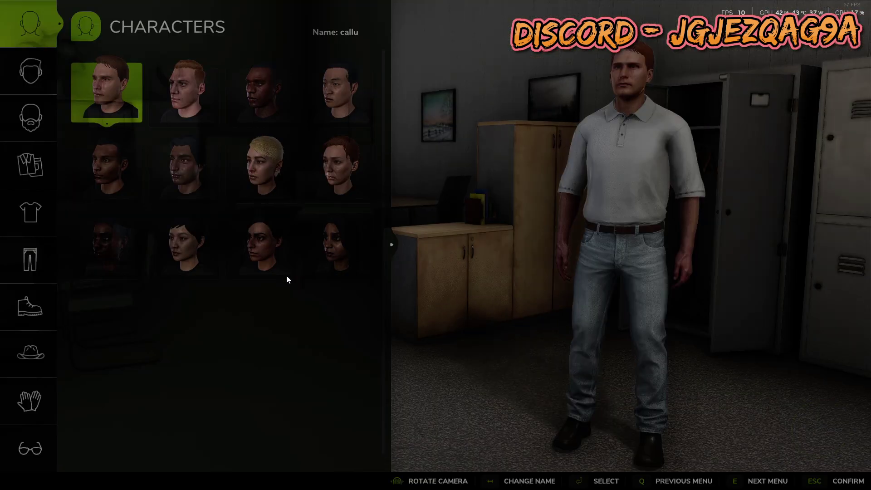
key(Return)
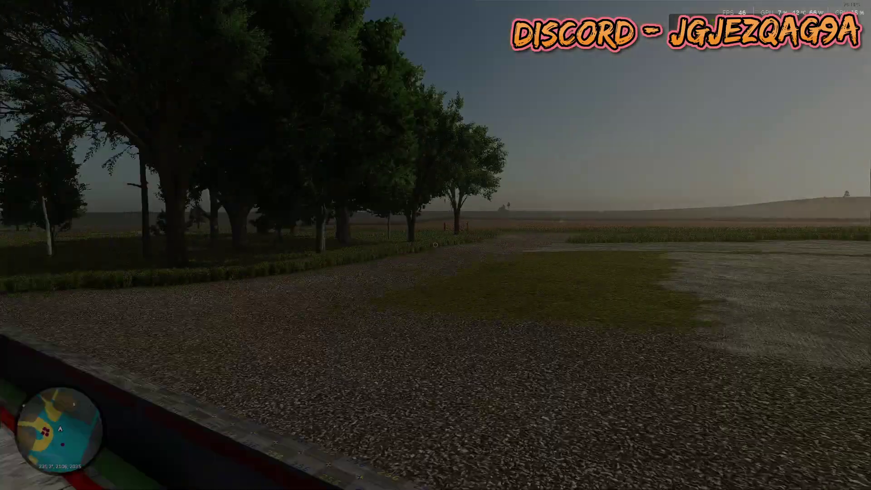
key(w)
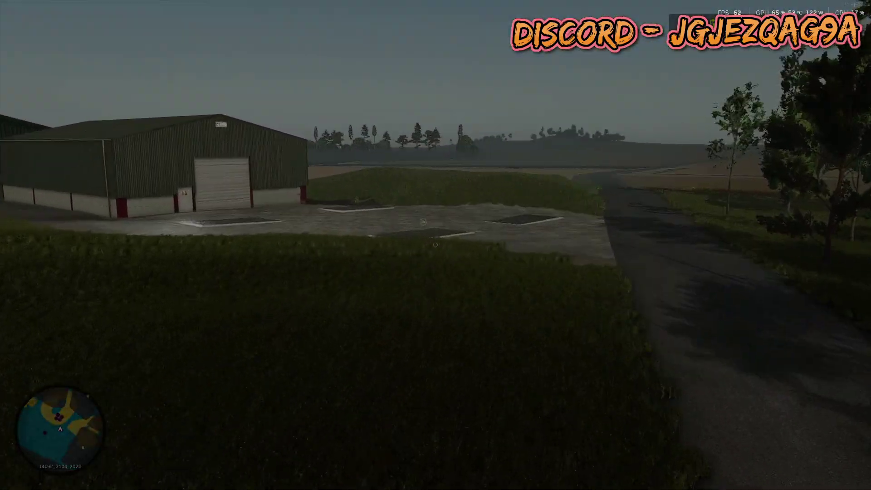
key(w)
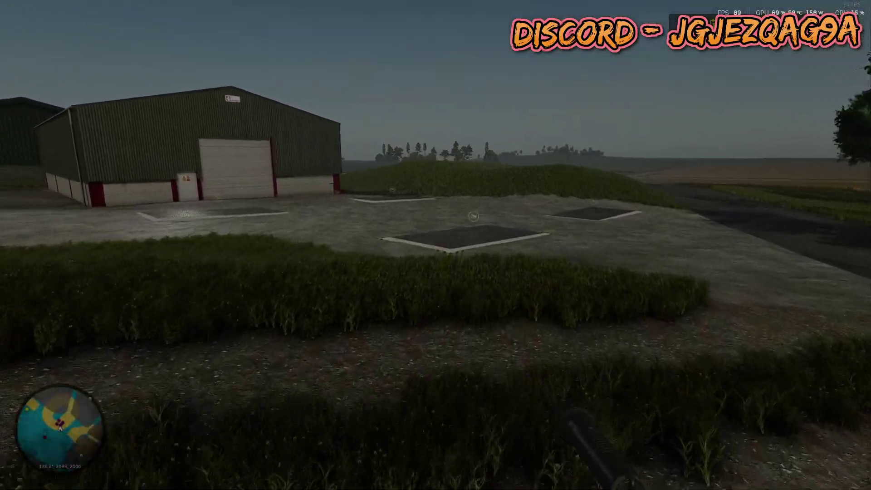
On the zoomed map, inspect the Test Grain, Farmers Market and This is Grain Sell Point hotspots.
key(Escape)
scroll(553, 227, up, 5)
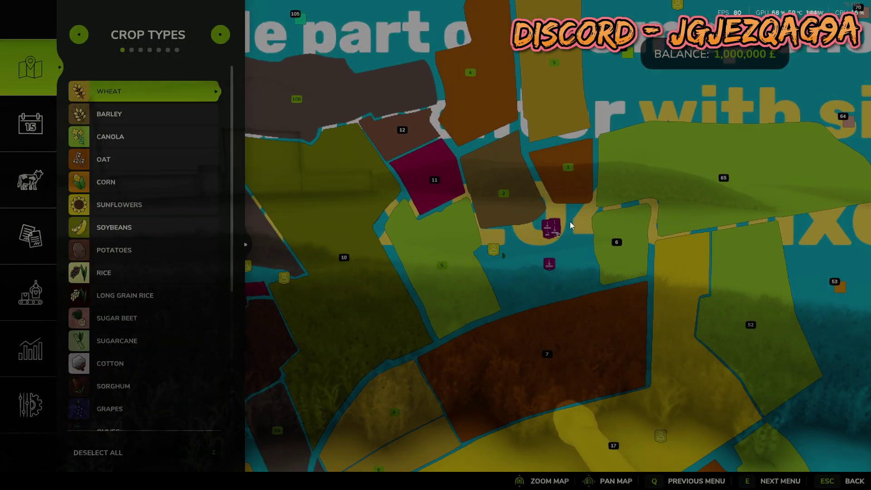
scroll(550, 225, up, 2)
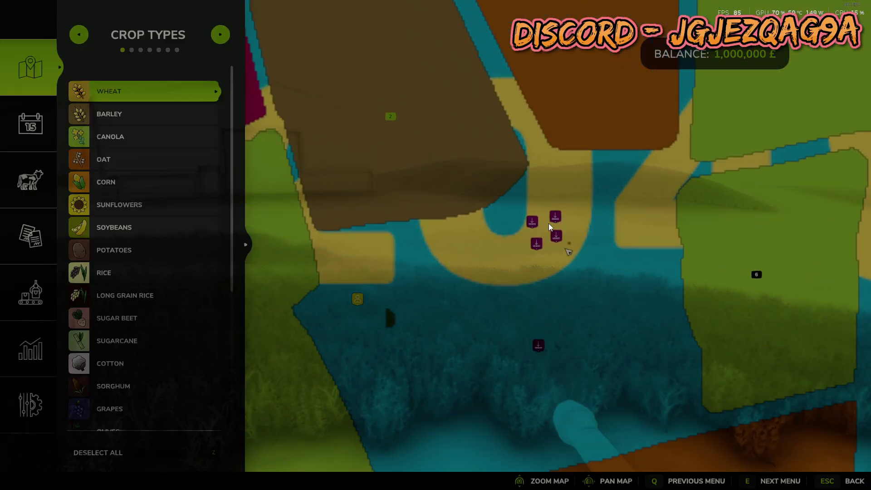
click(532, 218)
click(536, 245)
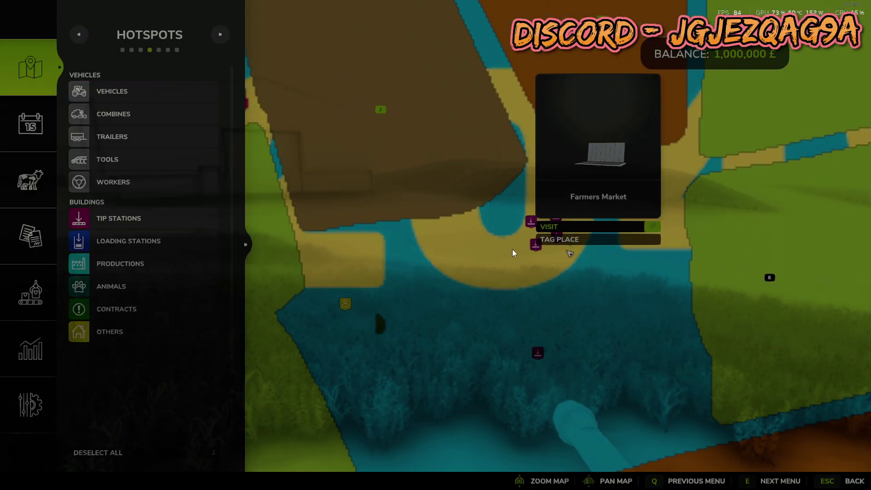
click(545, 220)
click(555, 216)
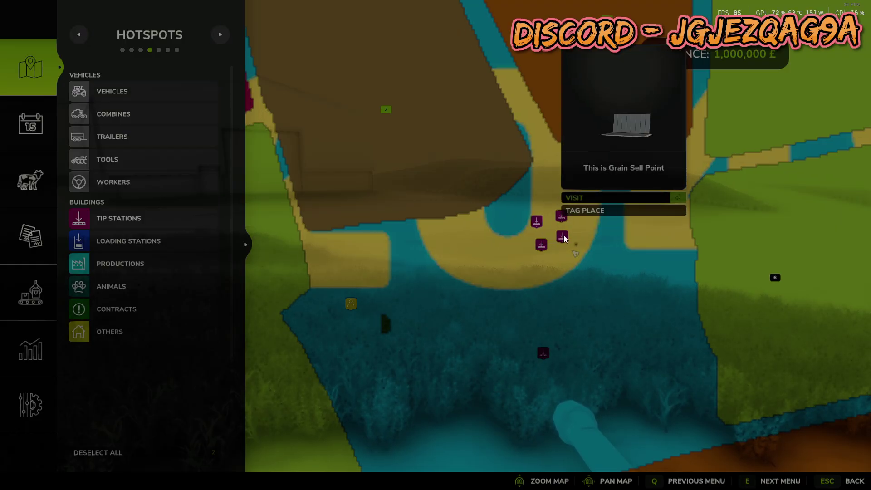
Inspect one more sell point hotspot, then go to the crop prices page.
click(563, 235)
click(385, 317)
click(37, 255)
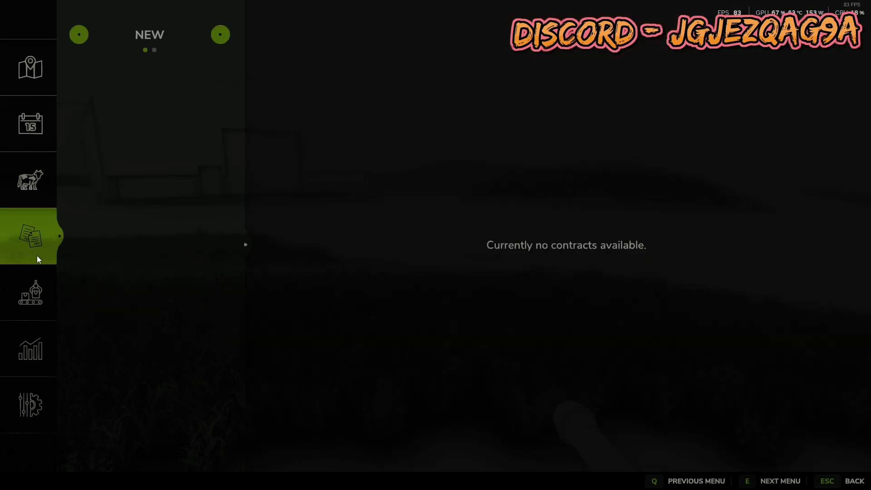
click(38, 295)
click(39, 344)
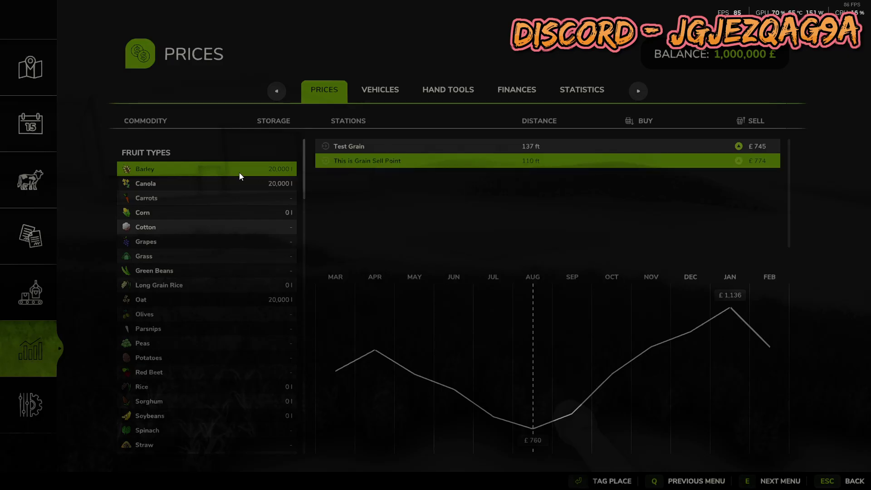
Step through crop prices from Carrots, Cotton, Grapes and Grass down to Oat and Peas.
key(Down)
key(Down)
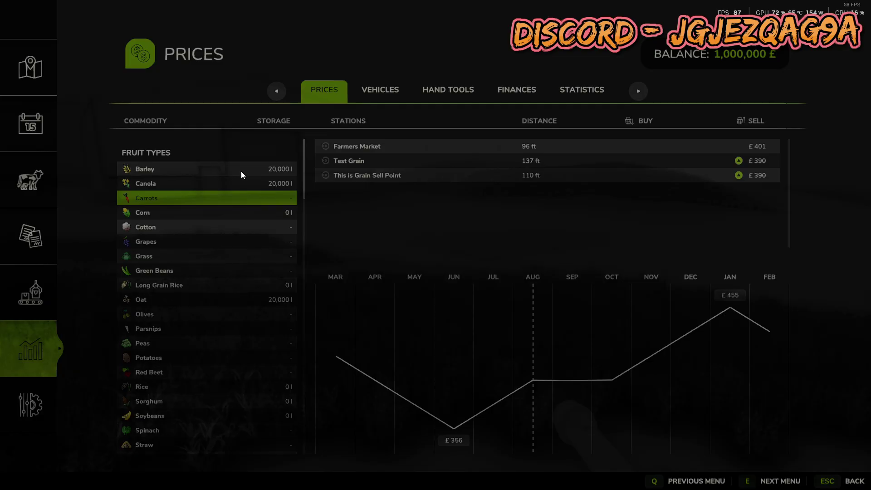
key(Down)
key(Down)
key(Down)
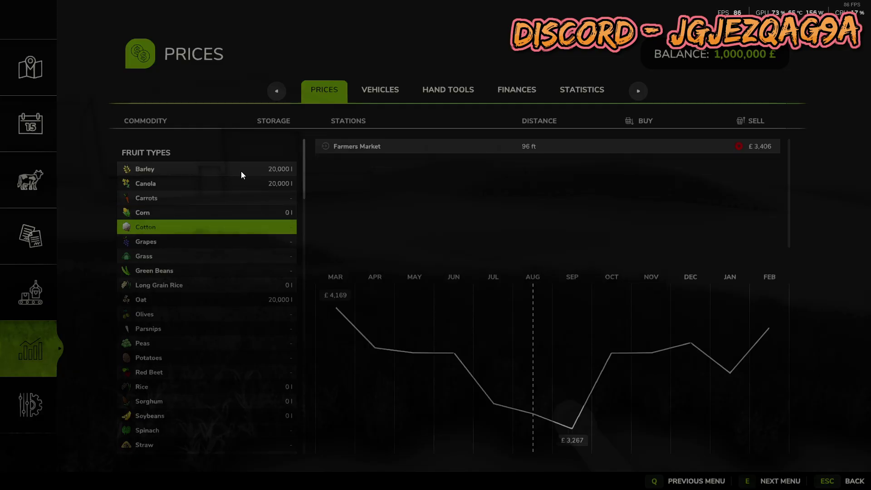
key(Down)
key(Up)
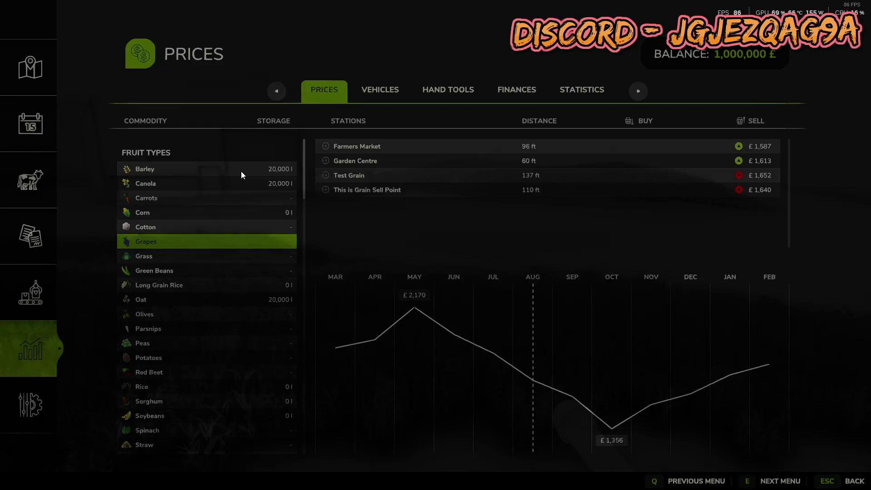
key(Down)
key(Down)
key(Up)
key(Down)
key(Down)
key(Down)
key(Up)
key(Up)
key(Up)
key(Up)
key(Up)
key(Down)
key(Down)
key(Down)
key(Down)
key(Down)
key(Down)
key(Down)
key(Down)
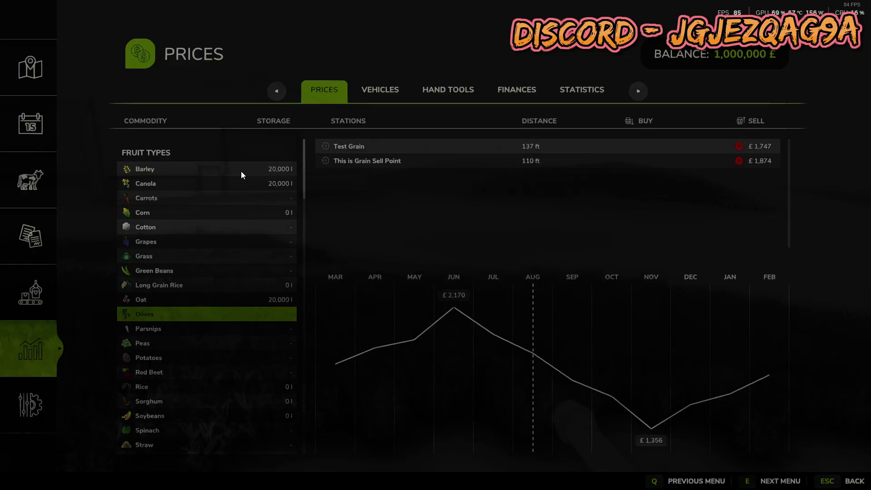
key(Down)
key(Down)
key(Down)
key(Down)
key(Down)
key(Down)
key(Down)
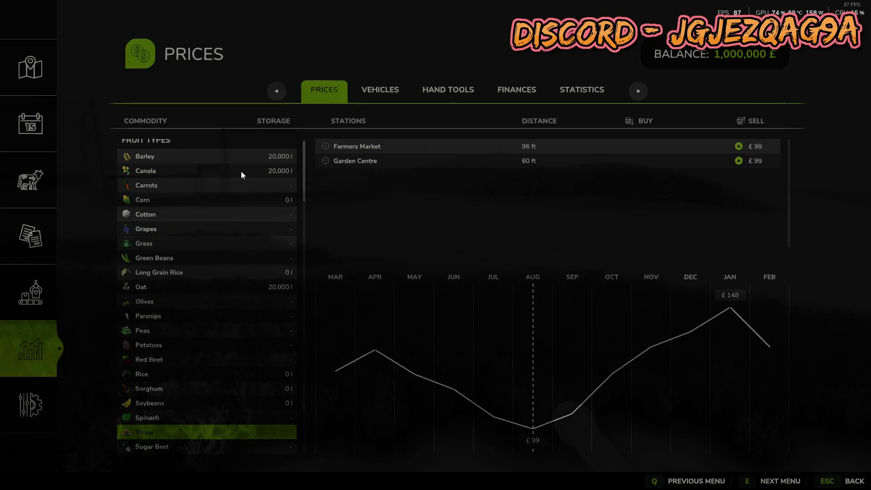
Continue past Straw and Wheat into MISC goods, from Bucket to Carton Roll.
key(Down)
key(Down)
key(Down)
key(Down)
key(Down)
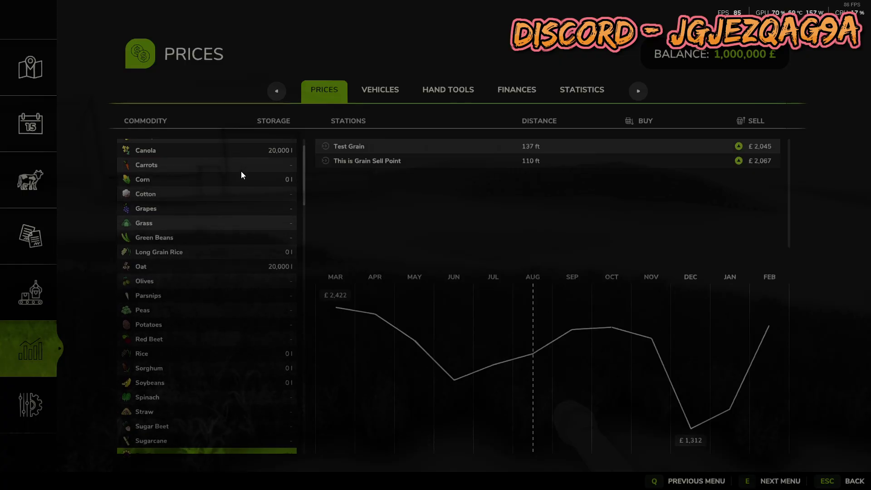
key(Down)
key(Down)
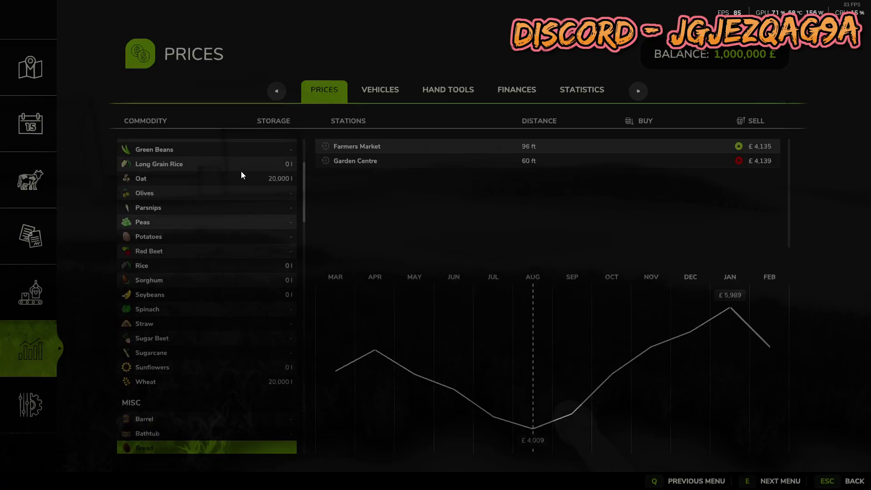
key(Down)
key(Down)
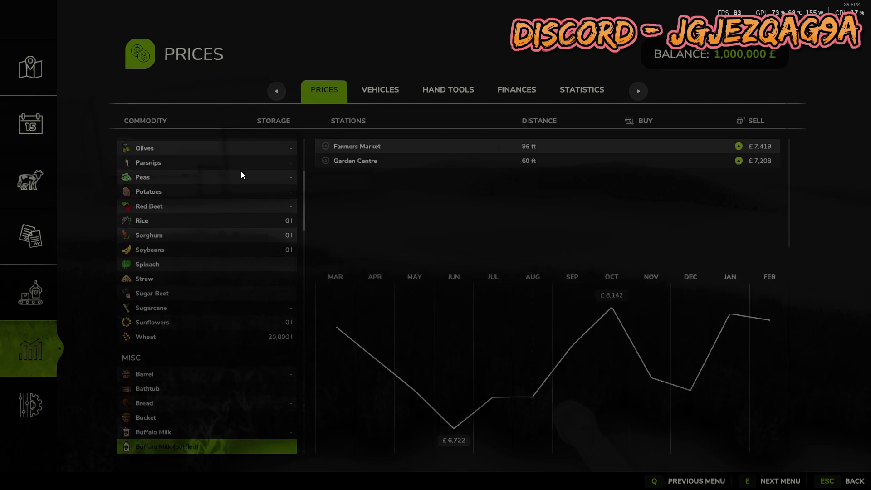
key(Down)
key(Down)
key(Down)
key(Down)
key(Down)
key(Down)
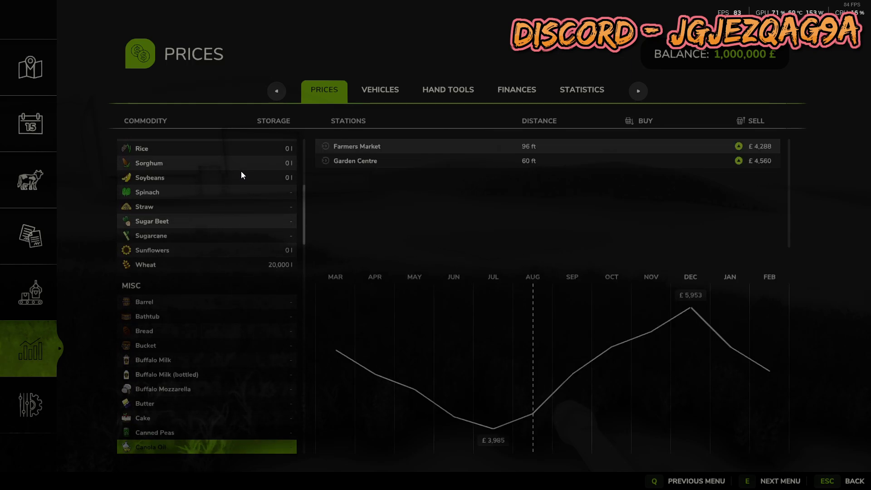
key(Down)
key(Down)
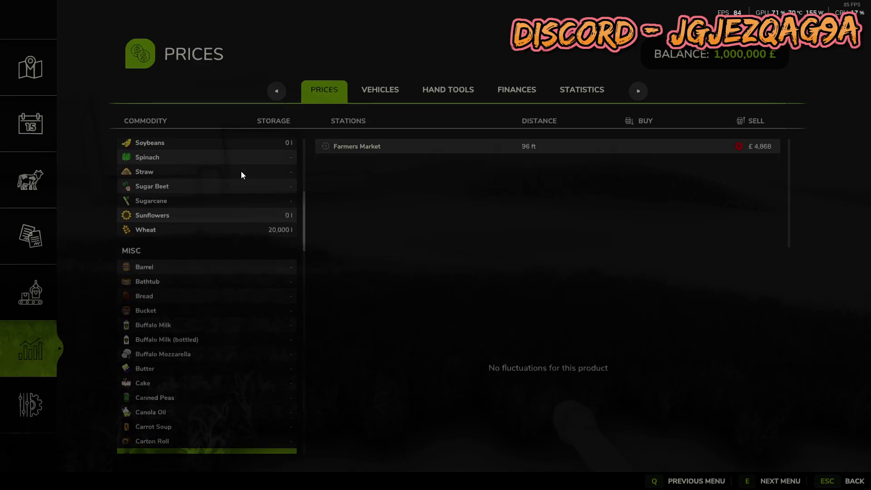
Review MISC prices for Carrot Soup, Canola Oil, Cement bags, Cement Brick and Cereal.
key(Up)
key(Down)
key(Up)
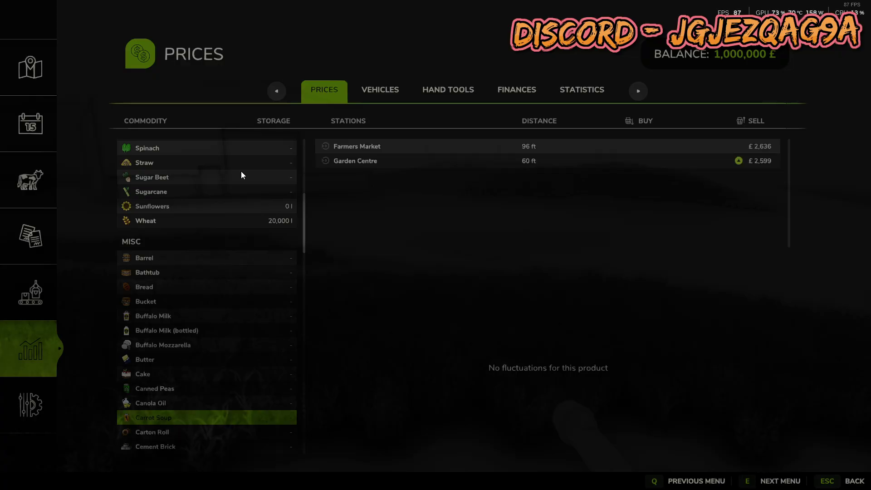
key(Up)
key(Down)
key(Down)
key(Down)
key(Down)
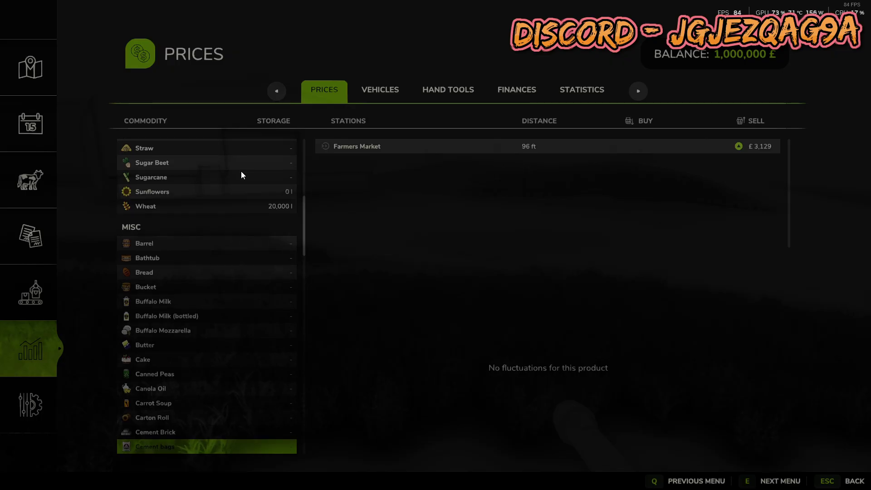
key(Down)
key(Up)
key(Up)
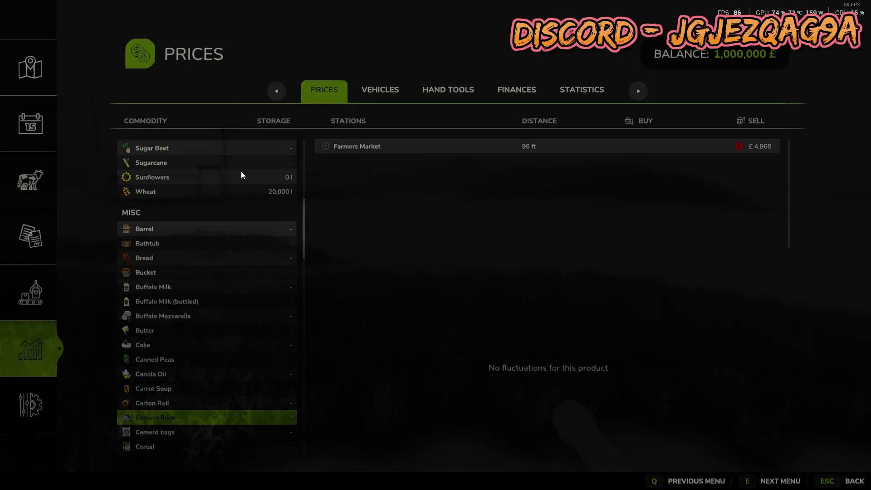
key(Down)
key(Down)
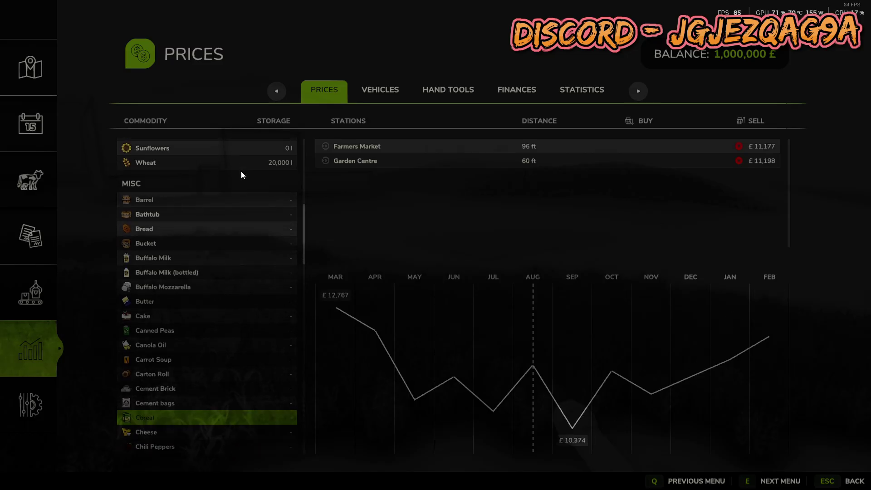
key(Down)
key(Down)
key(Down)
key(Down)
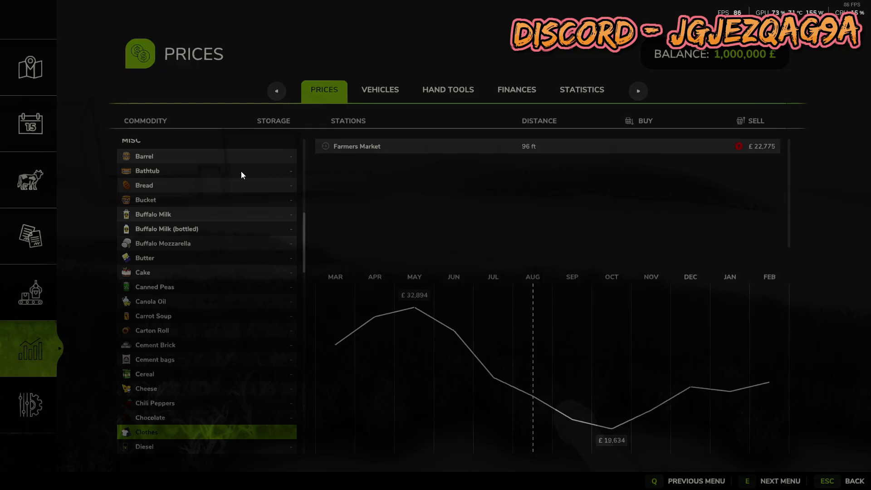
Check prices for Diesel, Digestate, Eggs, Fabric, Goat Milk, Grape Juice and Kimchi.
key(Down)
key(Down)
key(Down)
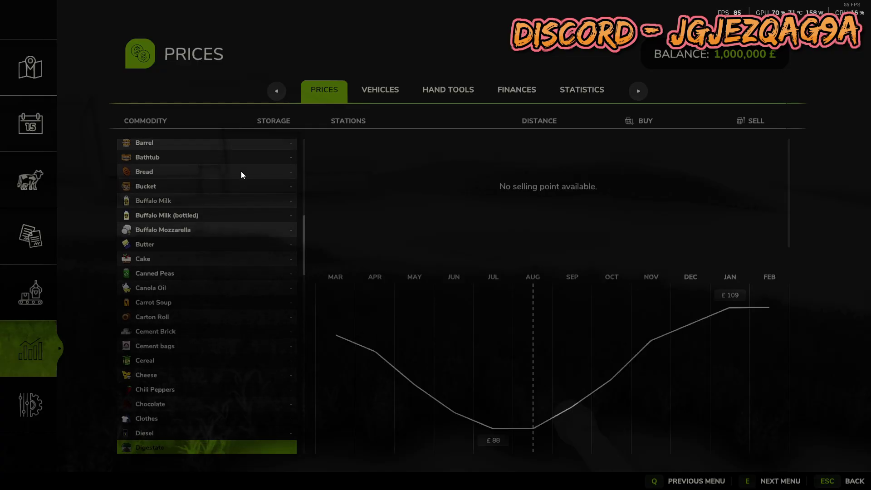
key(Up)
key(Up)
key(Down)
key(Down)
key(Up)
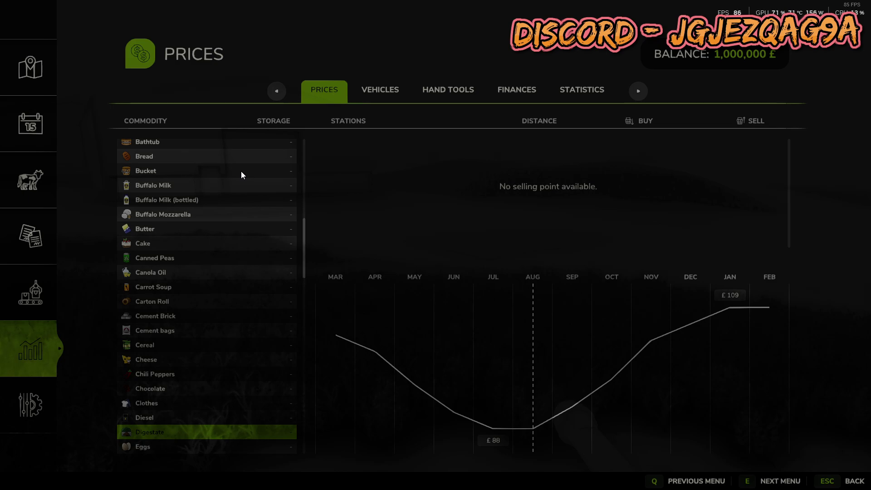
key(Down)
key(Down)
key(Down)
key(Down)
key(Down)
key(Down)
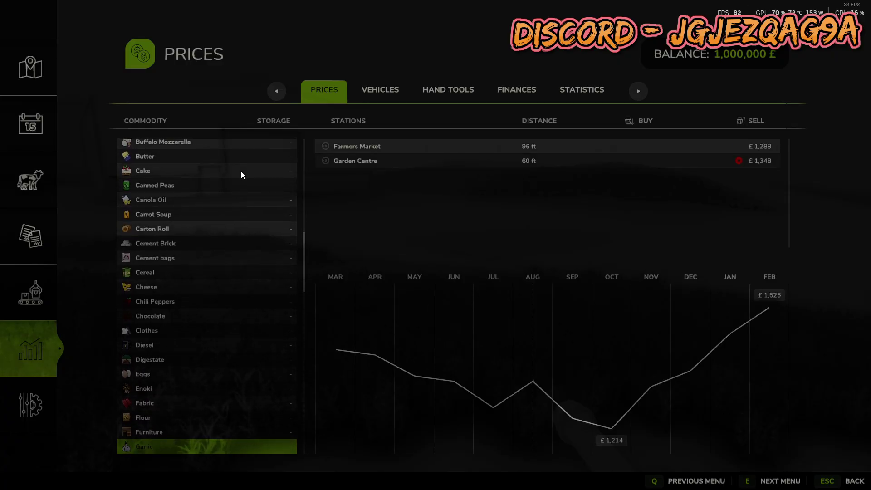
key(Down)
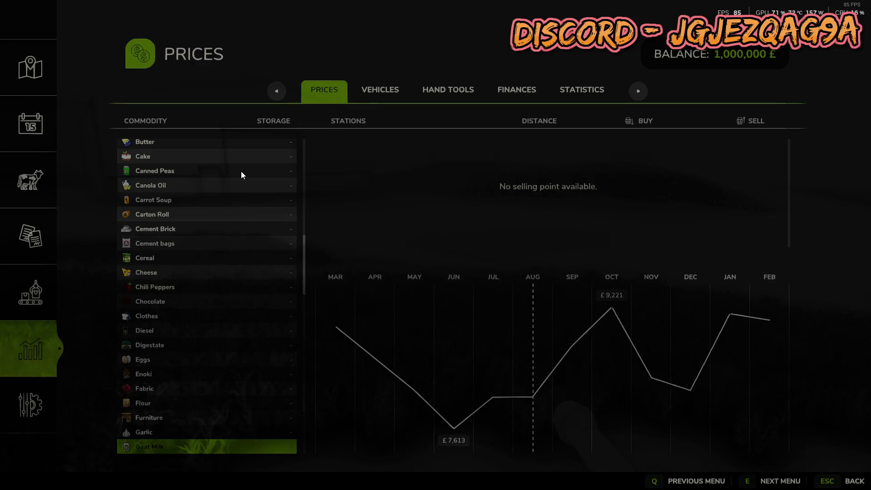
key(Down)
key(Down)
key(Down)
key(Down)
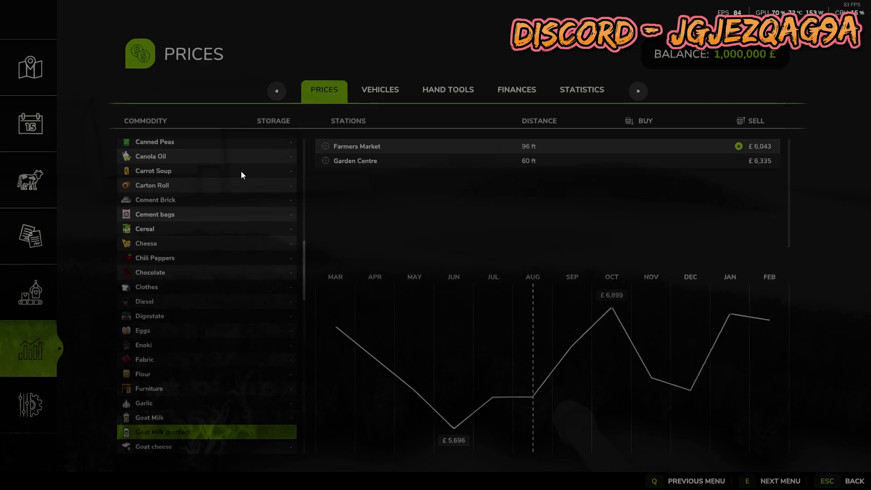
key(Down)
key(Down)
key(Down)
key(Down)
key(Down)
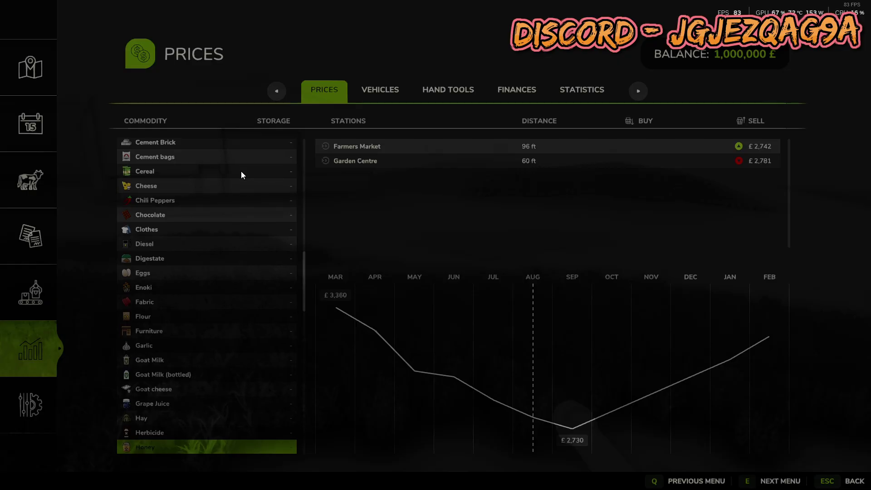
Check prices from Lettuce and Liquid Fertilizer through Milk (bottled), Olive Oil, Rice Flour to Seeds.
key(Down)
key(Down)
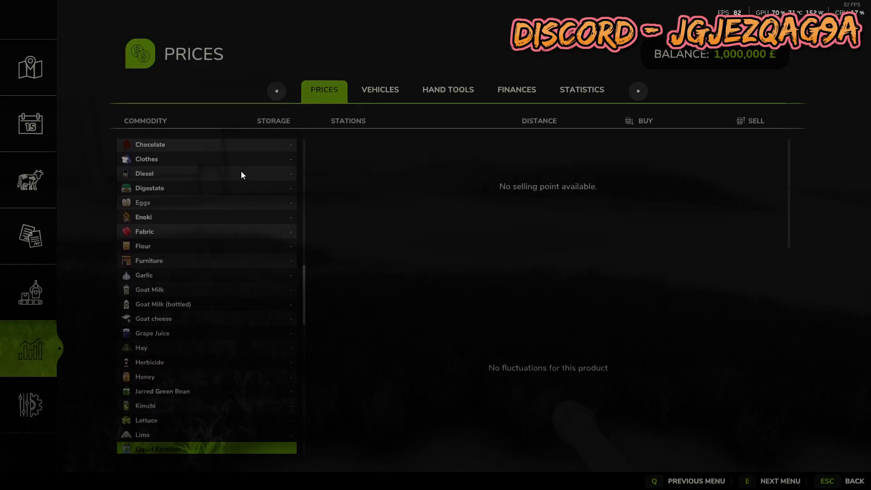
key(Up)
key(Up)
key(Up)
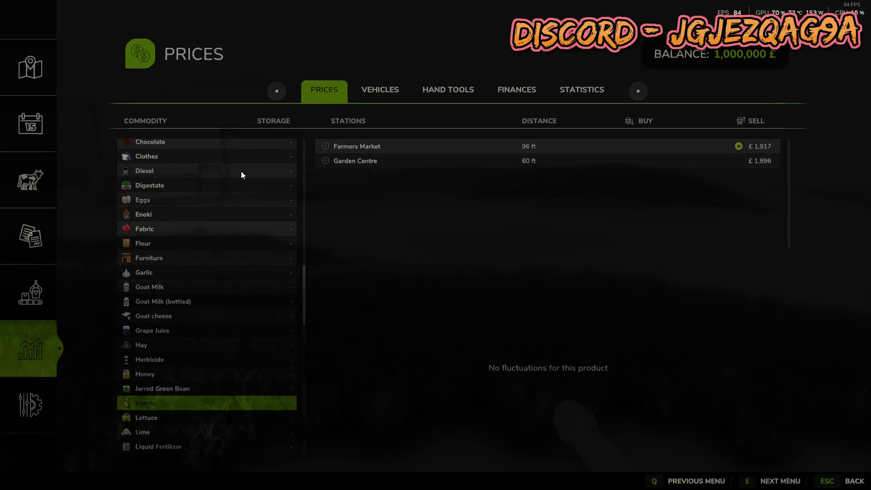
key(Down)
key(Down)
key(Down)
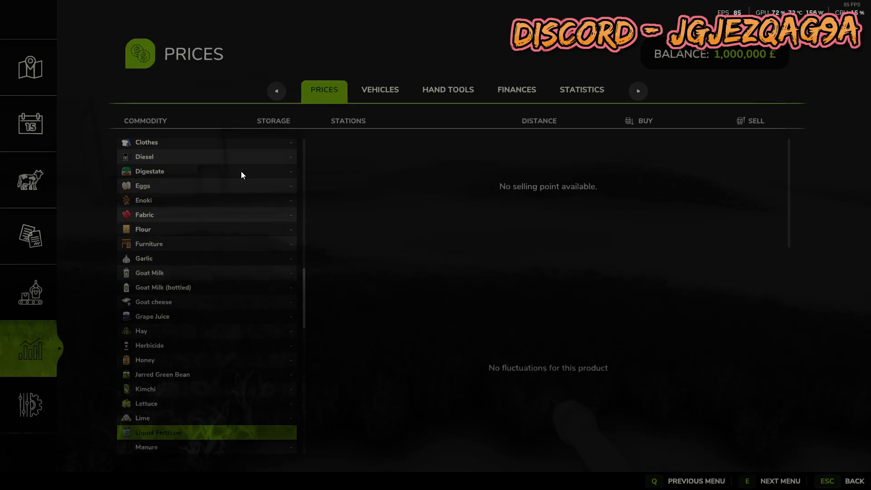
key(Down)
key(Down)
key(Down)
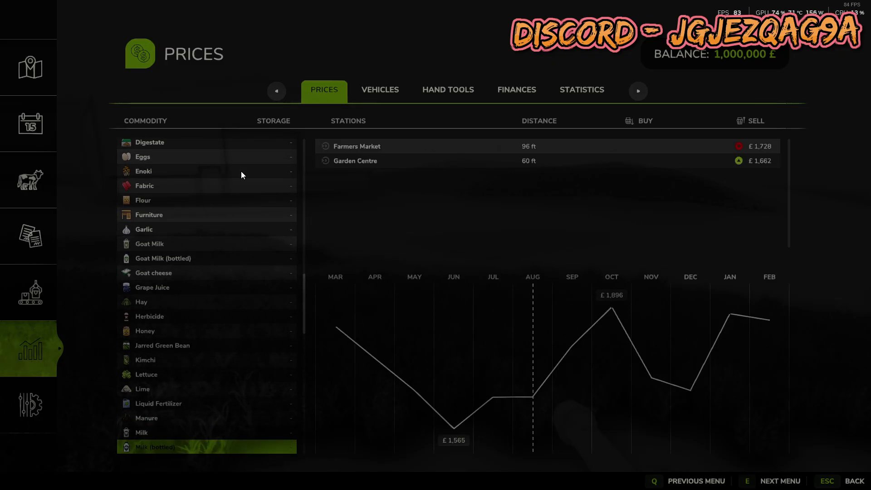
key(Down)
key(Down)
key(Up)
key(Up)
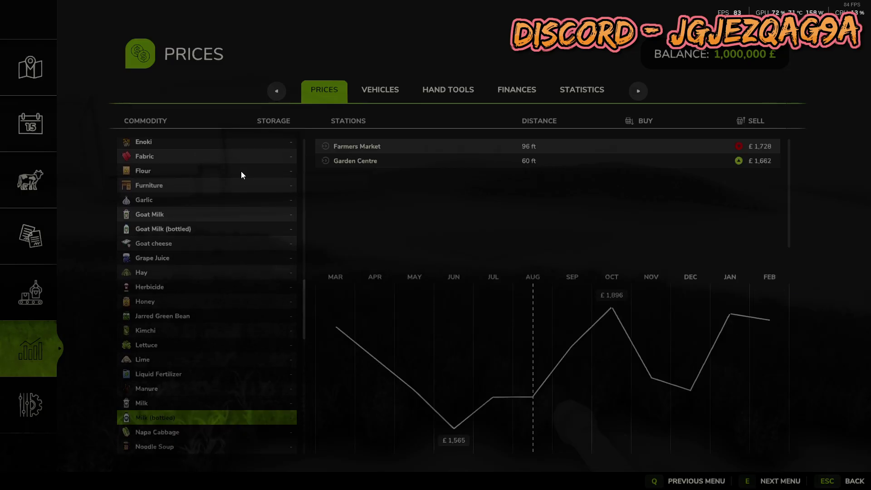
key(Down)
key(Down)
key(Down)
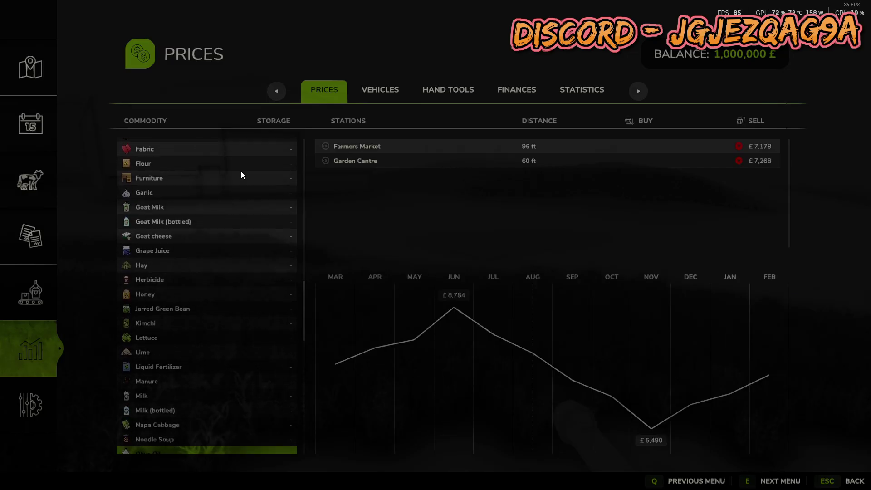
key(Down)
key(Down)
key(Down)
key(Down)
key(Down)
key(Down)
key(Down)
key(Down)
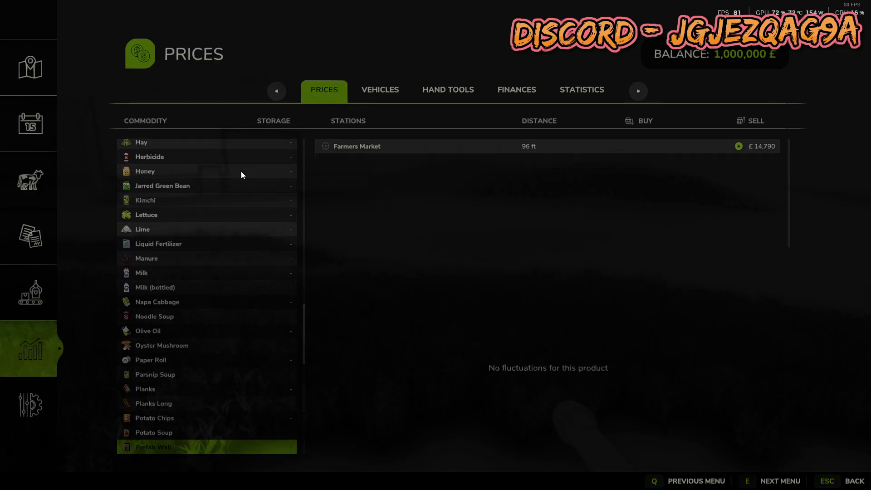
key(Down)
key(Down)
key(Down)
key(Down)
key(Down)
key(Down)
key(Down)
key(Down)
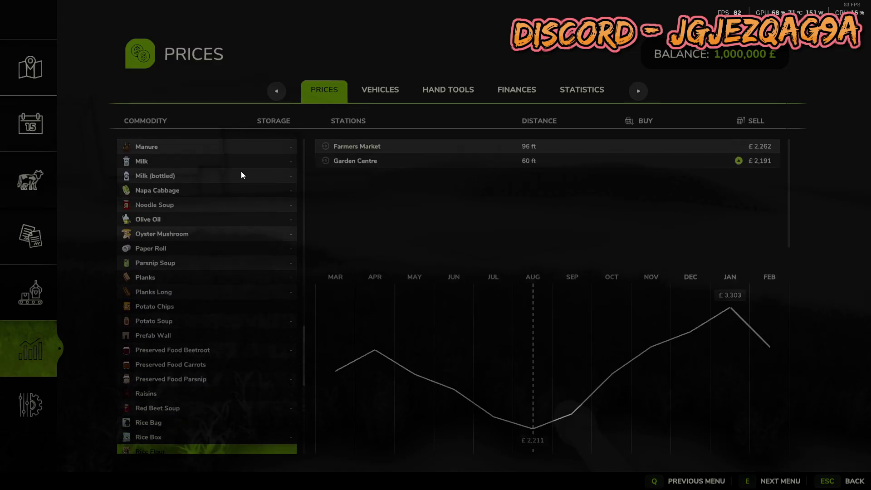
key(Down)
key(Down)
key(Down)
key(Down)
key(Down)
key(Down)
key(Down)
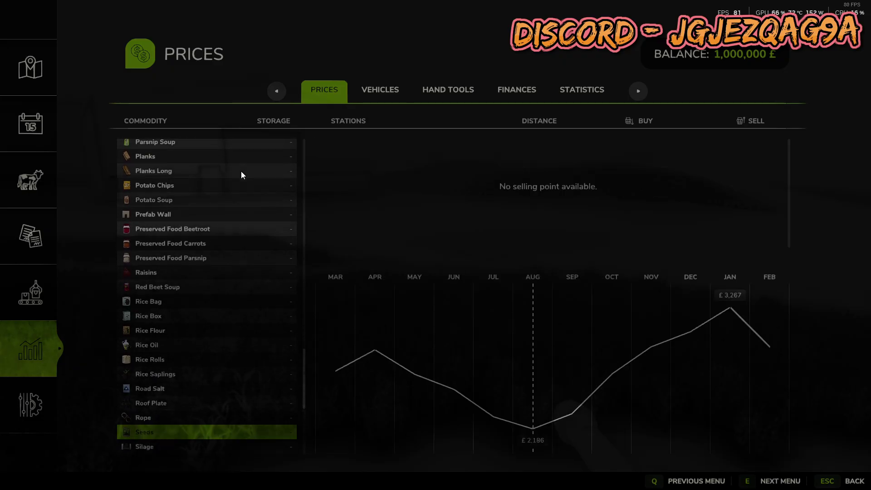
Check prices from Slurry, Silage and Spinach Bag through Stones, Tomatoes and Wool to Wood Beam.
key(Up)
key(Down)
key(Down)
key(Down)
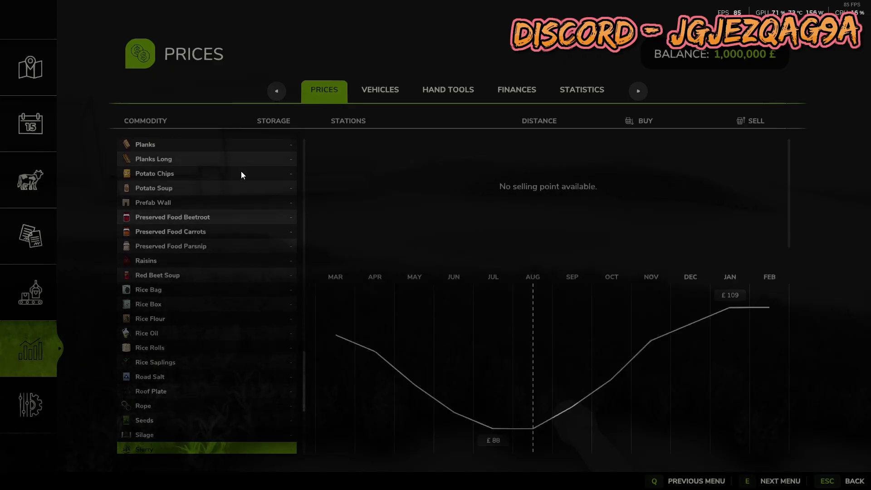
key(Up)
key(Up)
key(Down)
key(Down)
key(Down)
key(Down)
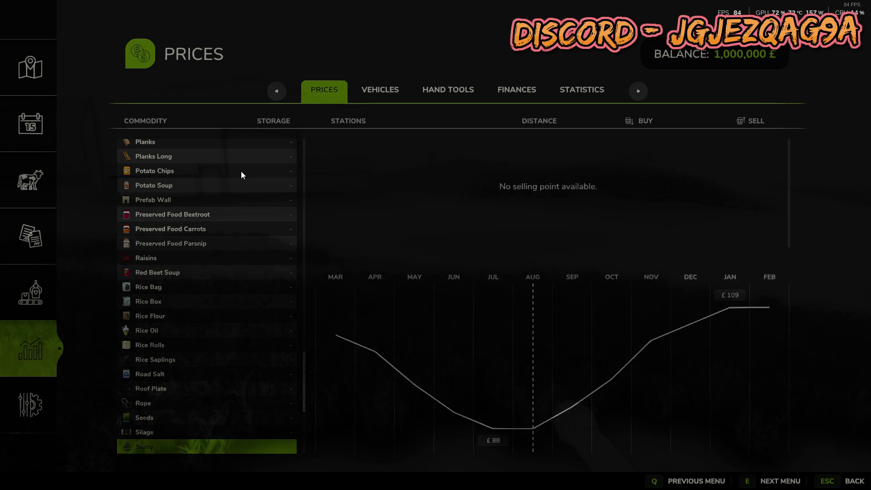
key(Up)
key(Up)
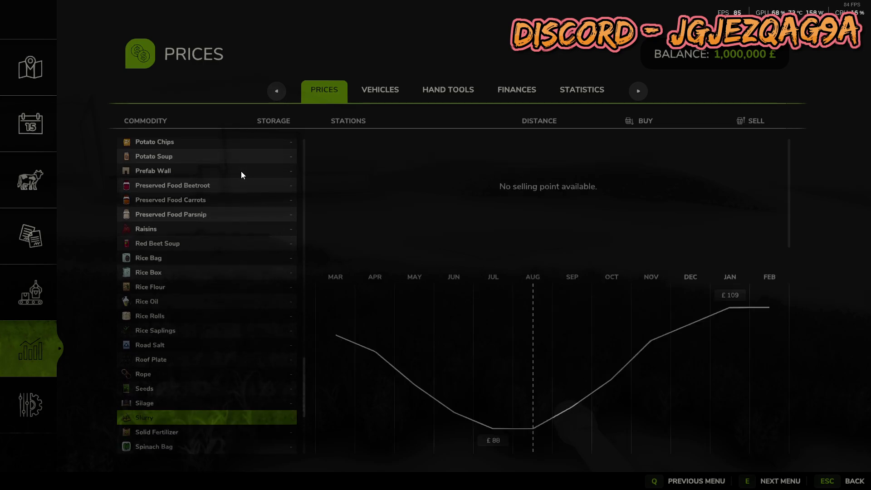
key(Down)
key(Down)
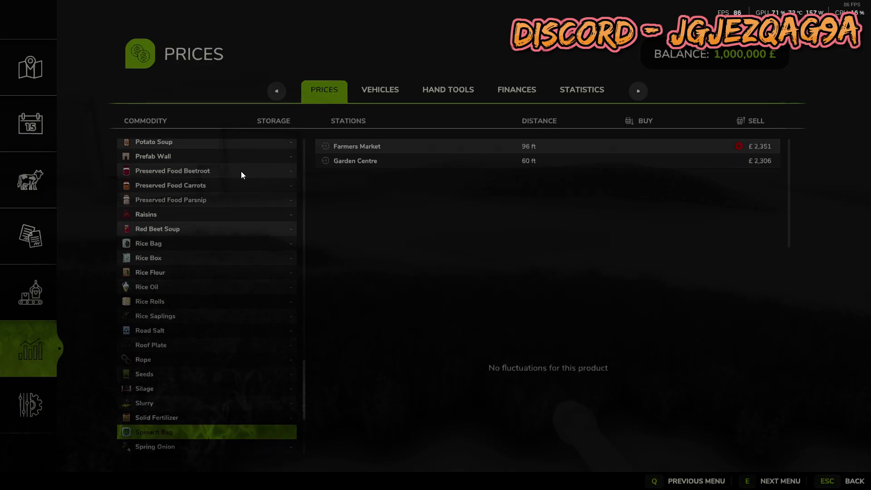
key(Down)
key(Down)
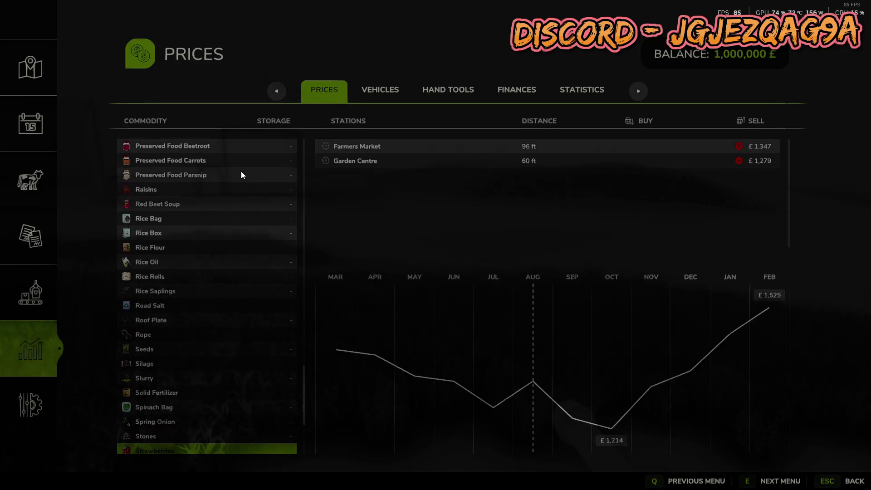
key(Down)
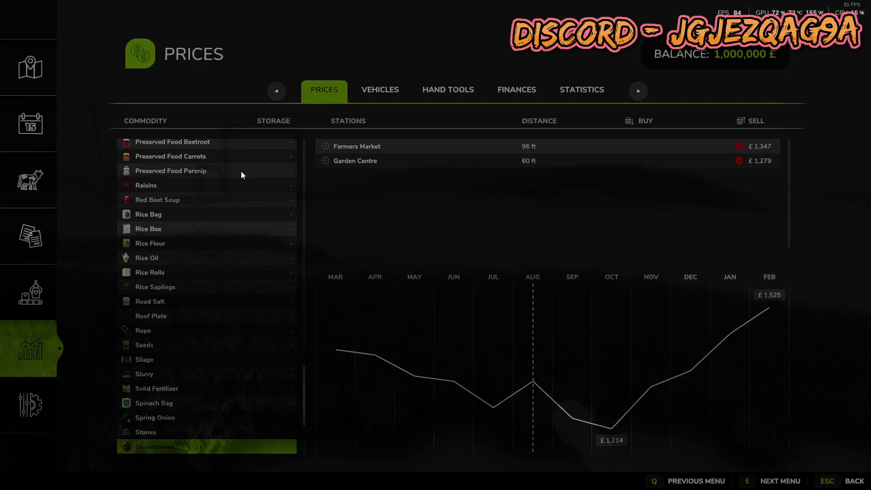
key(Up)
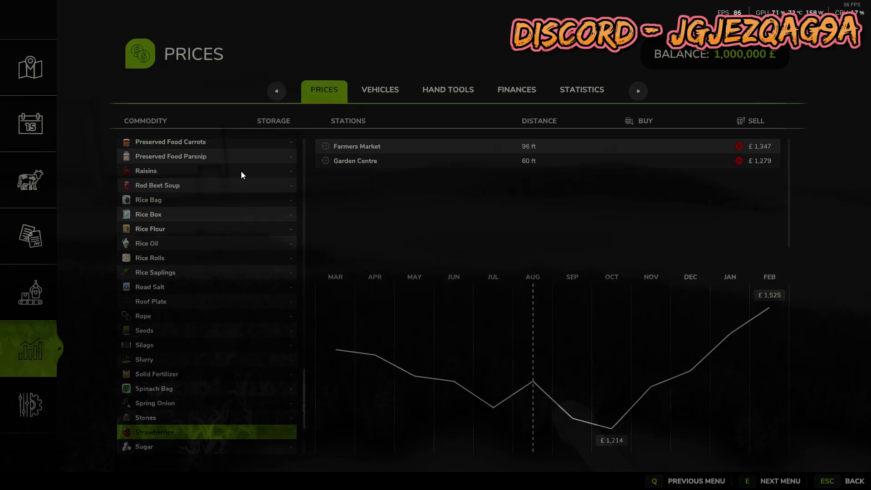
key(Down)
key(Down)
key(Down)
key(Down)
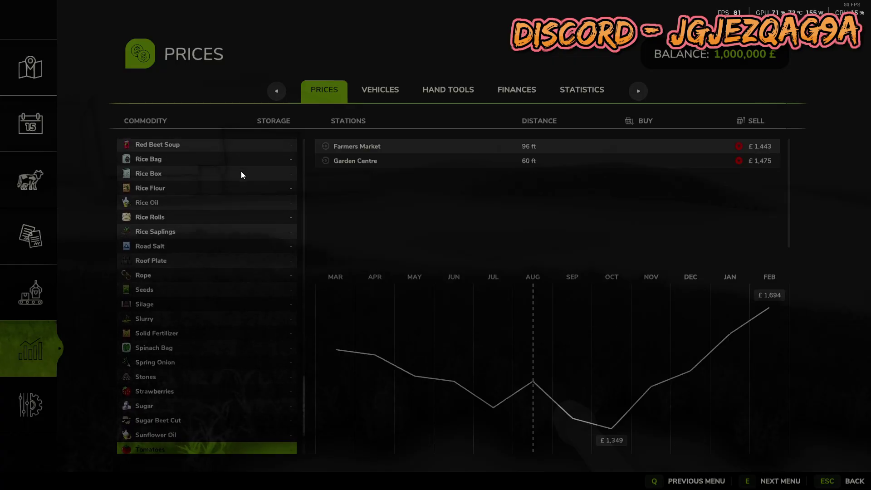
key(Up)
key(Down)
key(Down)
key(Down)
key(Down)
key(Down)
key(Down)
key(Down)
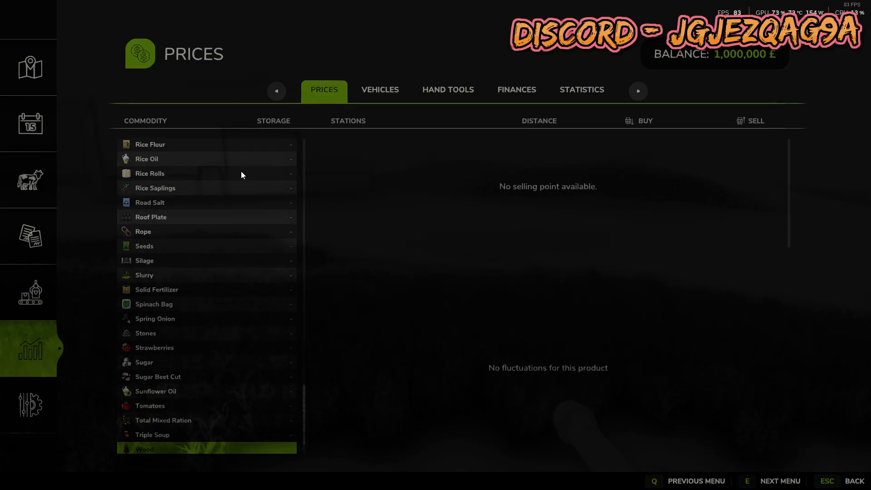
key(Up)
key(Up)
key(Down)
key(Down)
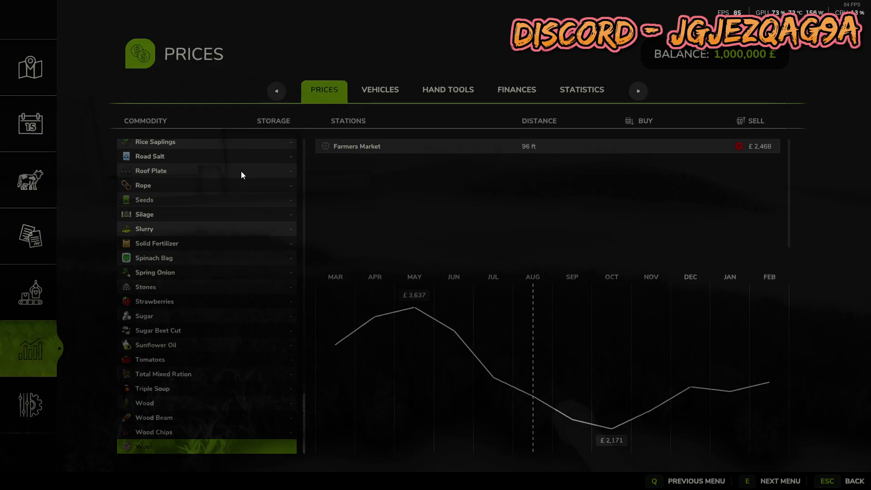
Move back up to Sugar Beet, which lists both custom grain sell points.
key(Up)
key(Up)
key(Up)
key(Up)
key(Up)
key(Up)
key(Up)
key(Up)
key(Up)
key(Up)
key(Up)
key(Up)
key(Up)
key(Up)
key(Up)
key(Up)
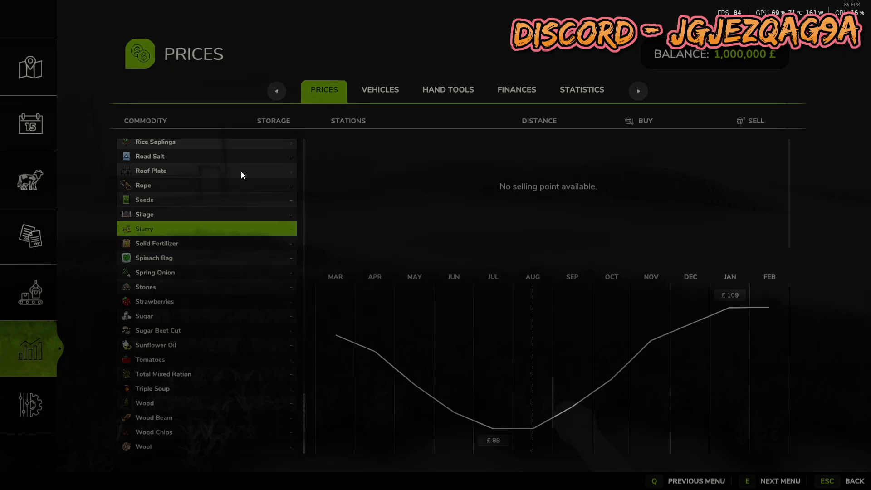
key(Up)
key(Up)
key(Up)
key(Up)
key(Up)
key(Up)
key(Up)
key(Up)
key(Up)
key(Up)
key(Up)
key(Up)
key(Up)
key(Up)
key(Up)
key(Up)
key(Up)
key(Up)
key(Up)
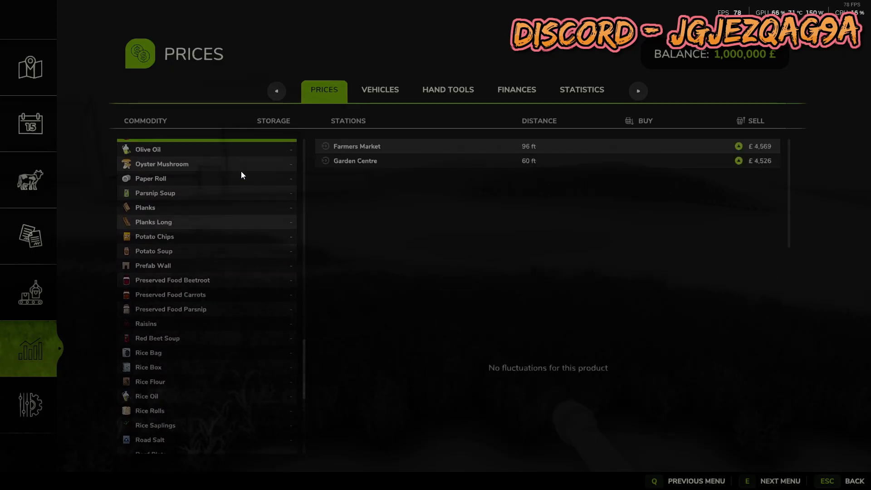
key(Up)
key(Up)
key(Up)
key(Up)
key(Up)
key(Up)
key(Up)
key(Up)
key(Up)
key(Up)
key(Up)
key(Up)
key(Up)
key(Up)
key(Up)
key(Up)
key(Up)
key(Up)
key(Up)
key(Up)
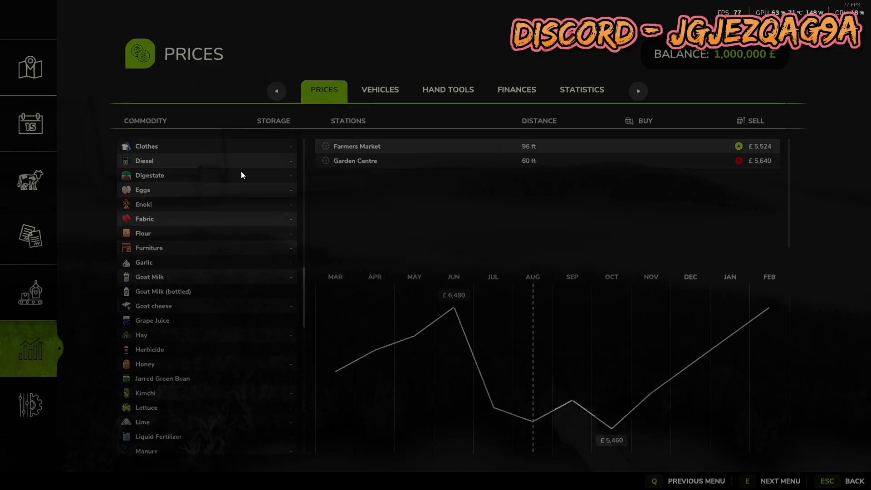
key(Up)
key(Up)
key(Up)
key(Up)
key(Up)
key(Up)
key(Up)
key(Up)
key(Up)
key(Up)
key(Up)
key(Up)
key(Up)
key(Up)
key(Up)
key(Up)
key(Up)
key(Up)
key(Up)
key(Up)
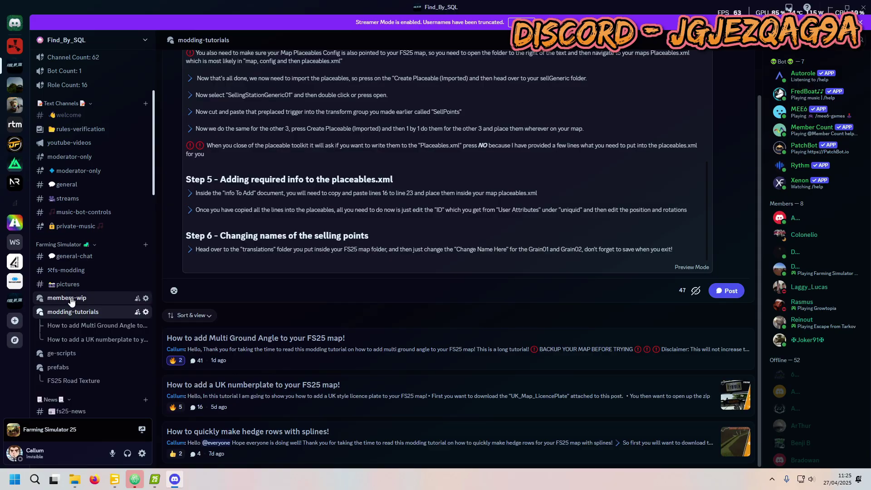
Browse members-wip, general-chat, modding-tutorials, prefabs, ge-scripts and youtube-videos, then open fs-modding.
click(67, 298)
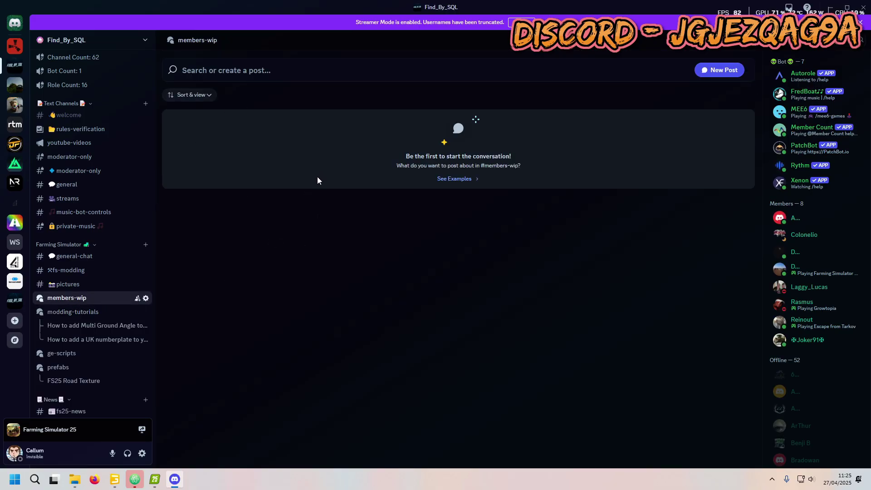
click(72, 257)
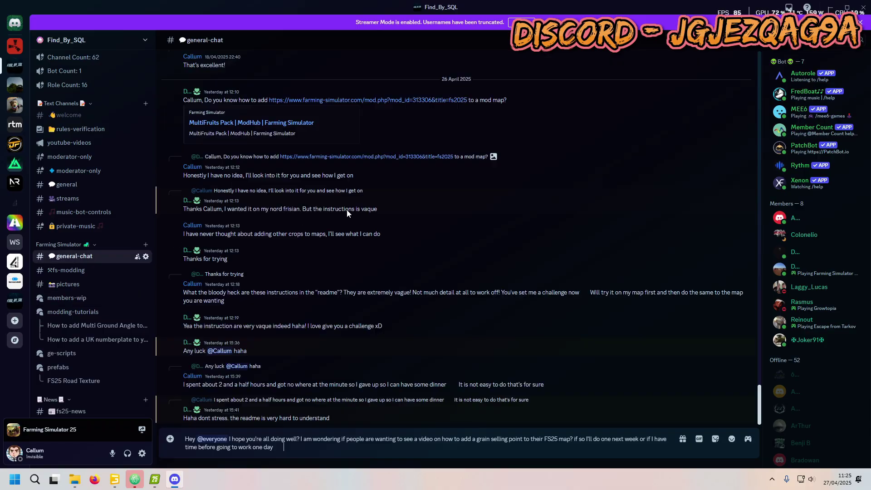
click(68, 270)
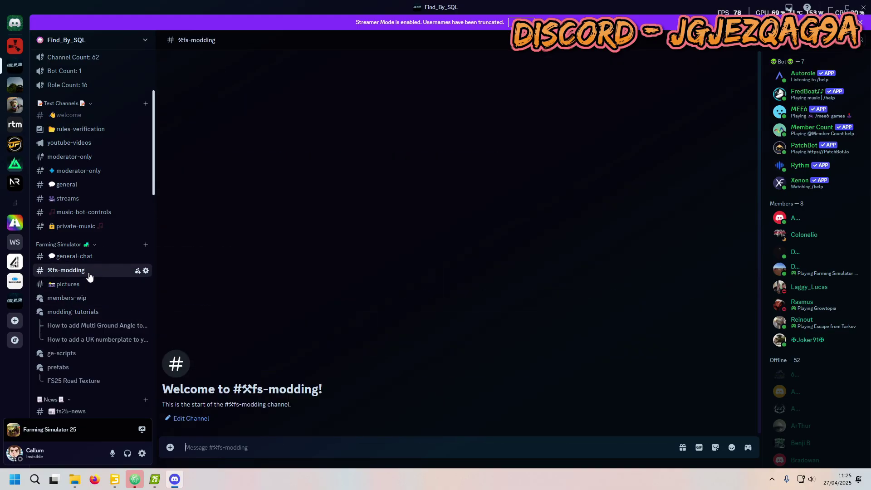
click(64, 312)
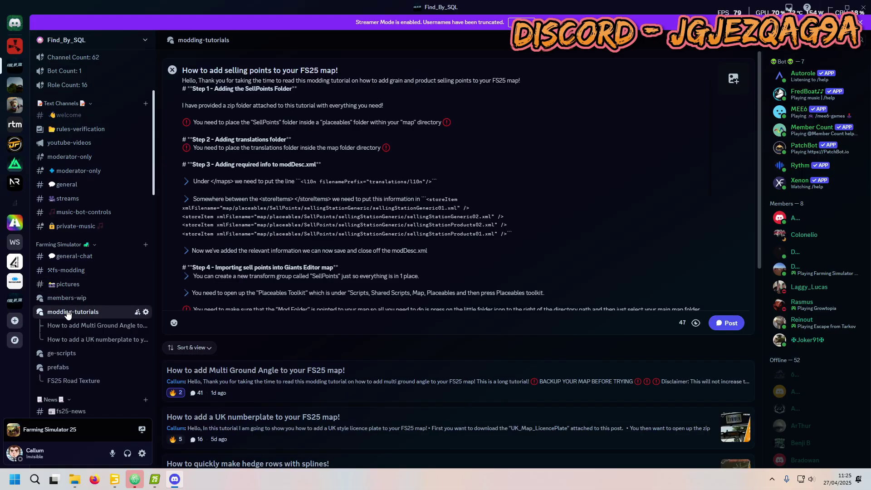
click(89, 367)
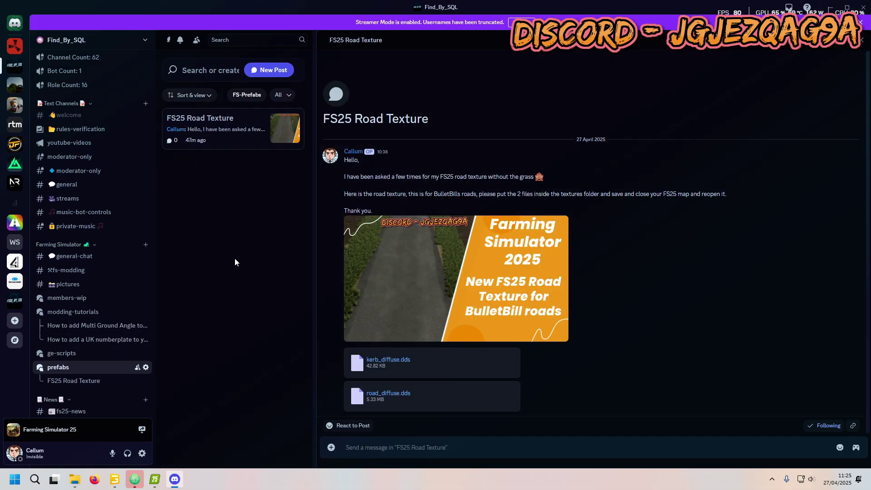
click(68, 354)
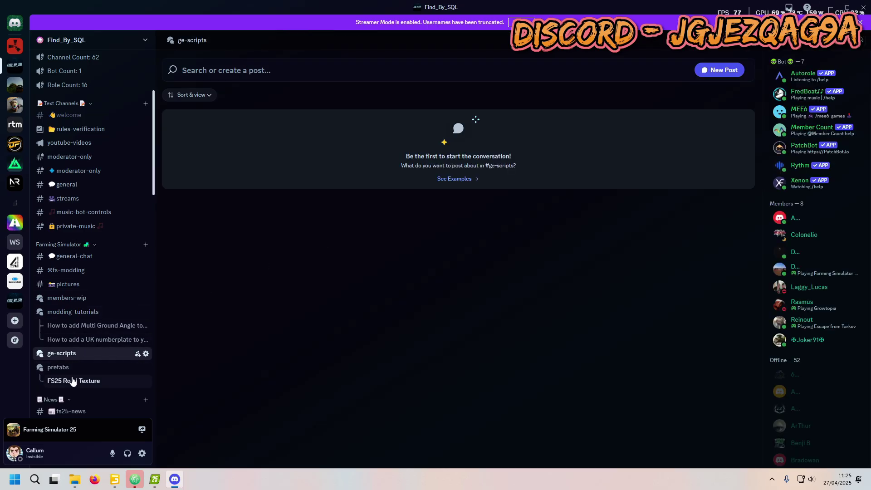
click(75, 256)
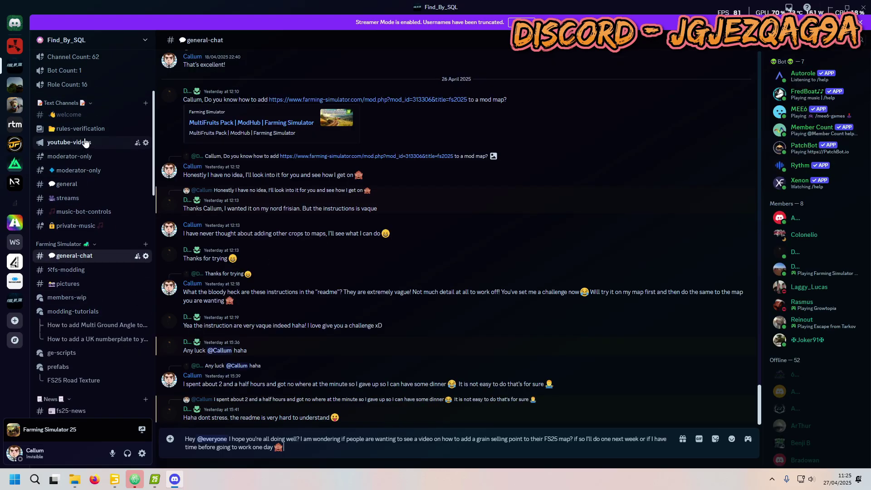
click(86, 140)
click(88, 254)
scroll(93, 199, up, 3)
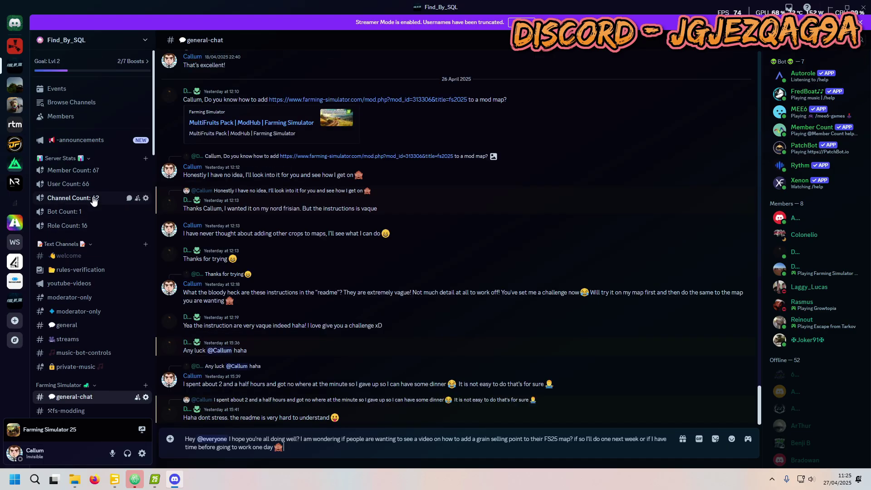
scroll(88, 227, down, 5)
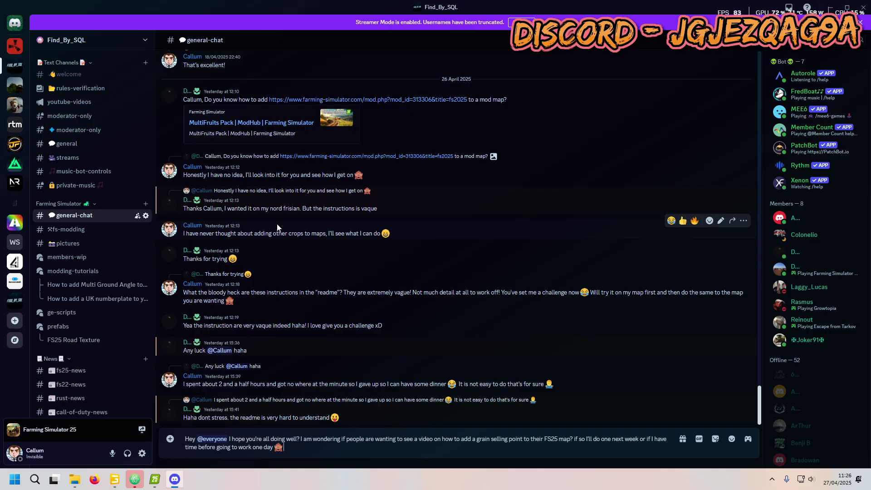
click(73, 230)
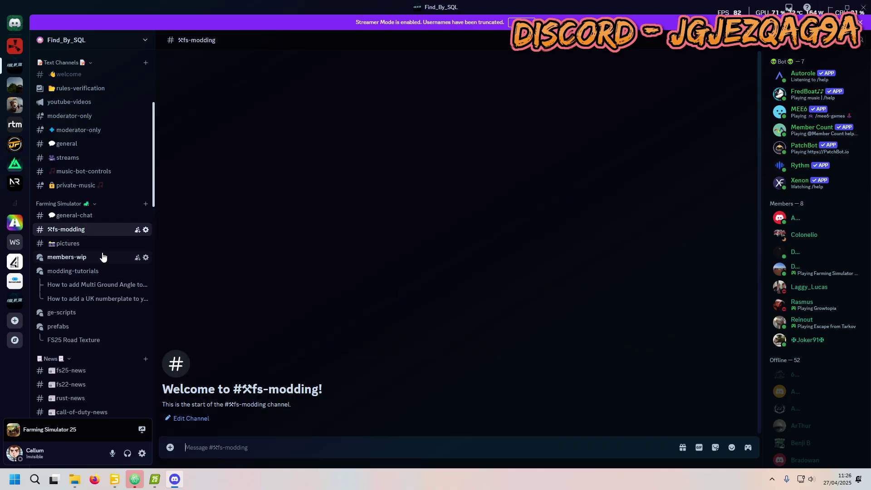
In #pictures, view the red tractor photo full size and zoomed in.
click(68, 244)
scroll(256, 275, up, 5)
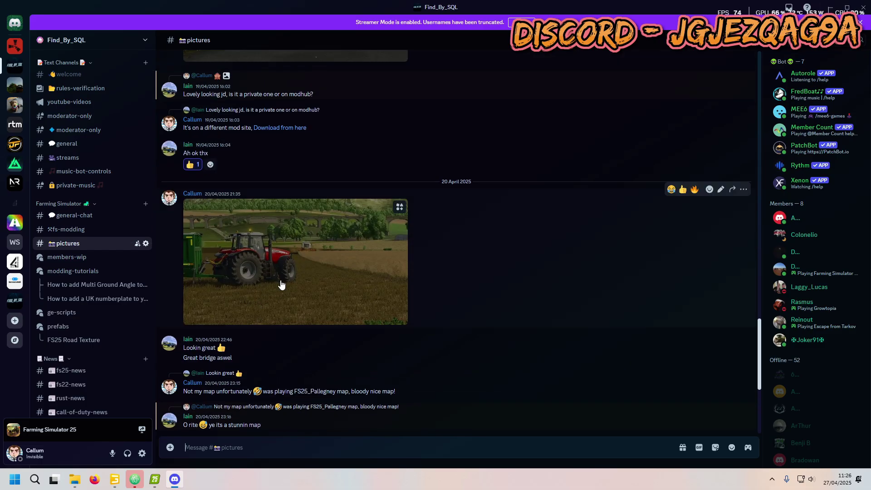
click(258, 286)
click(454, 356)
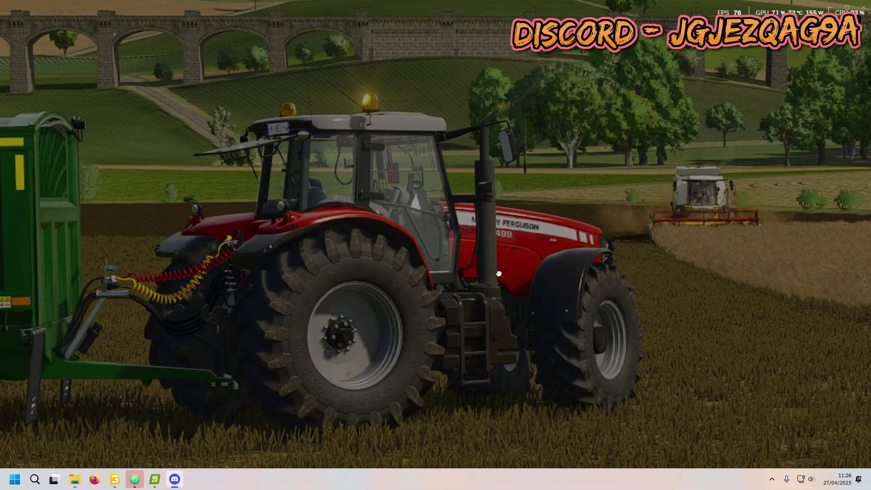
click(745, 379)
key(Escape)
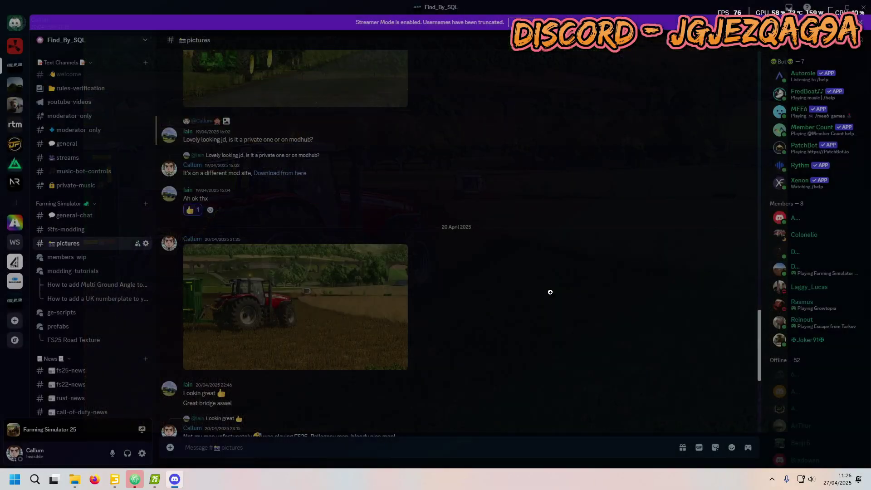
View the green tractor photo full size and zoomed in, then return to #pictures.
click(386, 272)
click(488, 266)
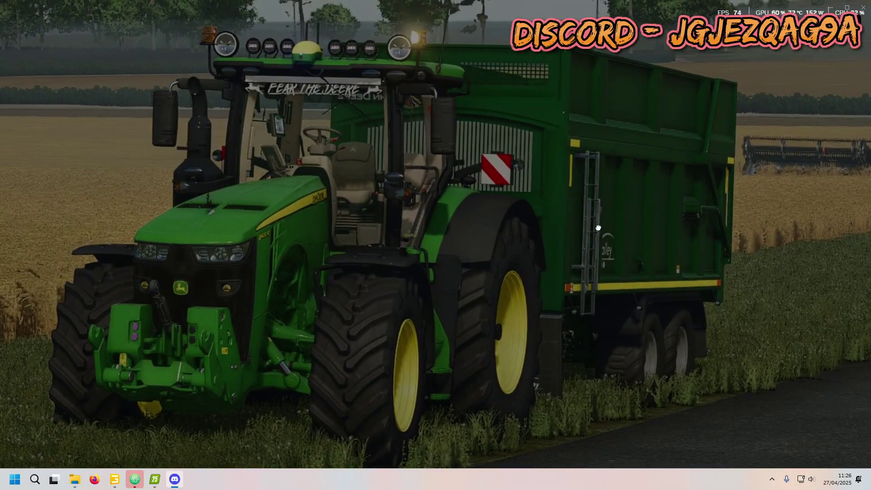
click(732, 255)
key(Escape)
scroll(400, 236, up, 3)
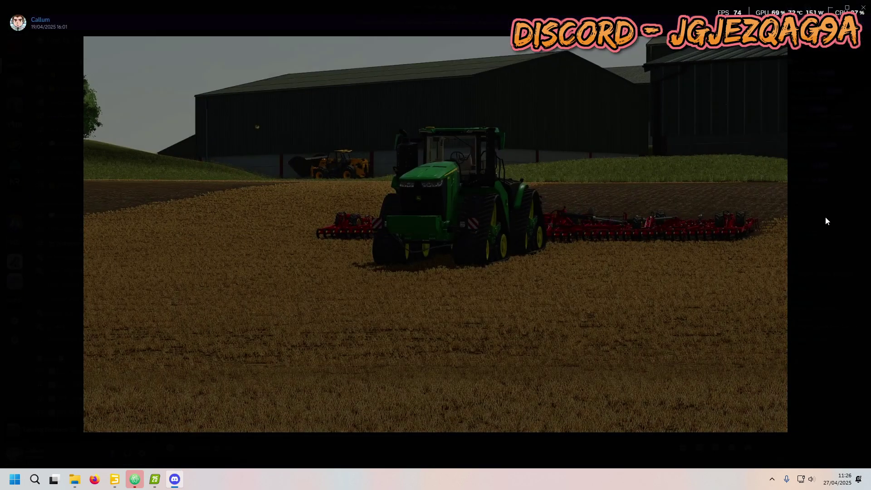
click(826, 221)
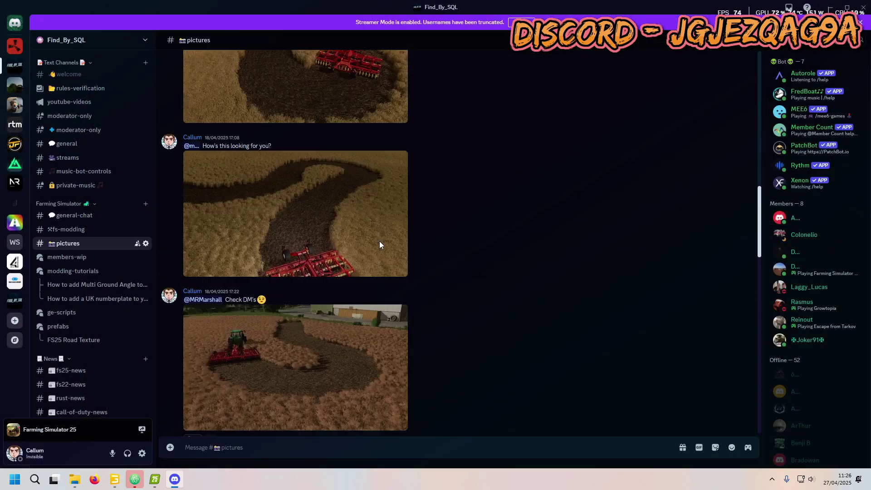
Go back to the modding-tutorials forum and its 'How to add selling points to your FS25 map!' post.
scroll(340, 258, up, 5)
scroll(313, 244, down, 4)
scroll(314, 244, up, 10)
click(104, 270)
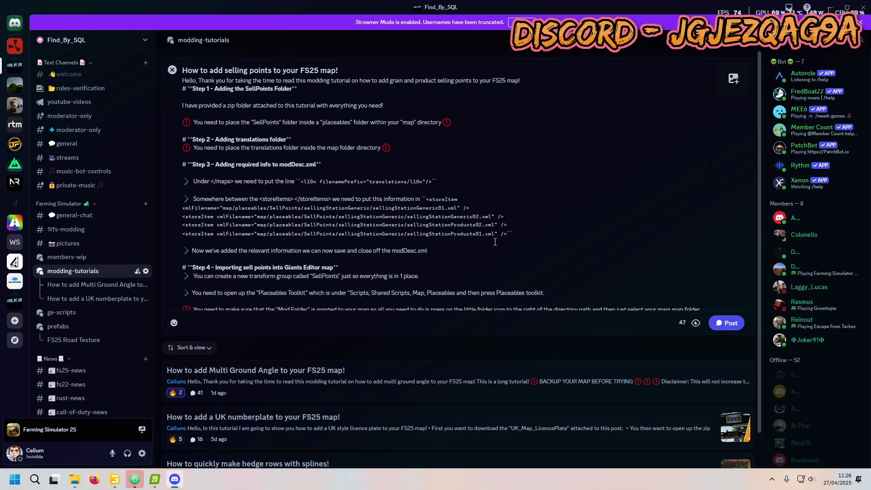